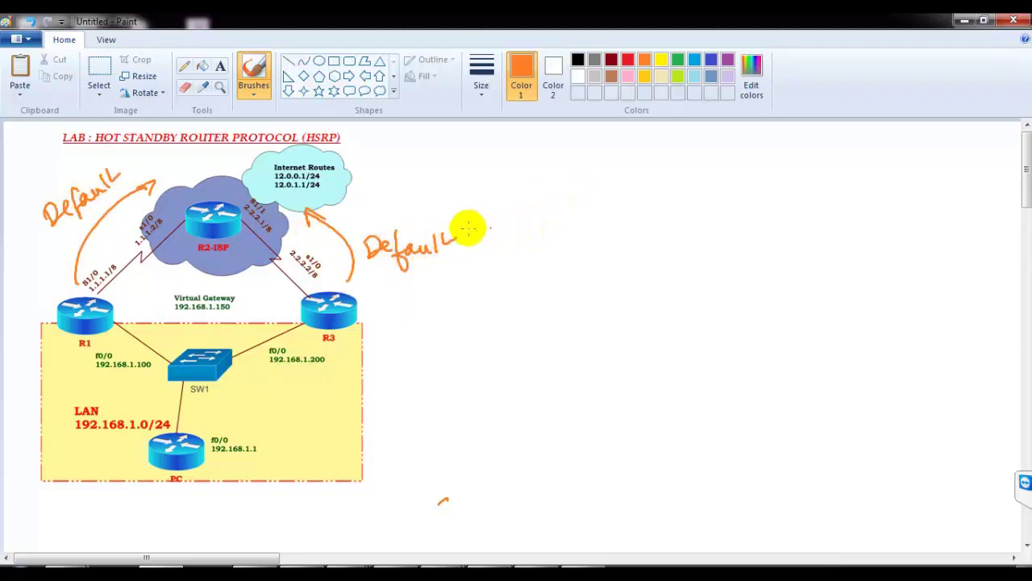
# - Circle the R2-ISP router in orange and draw an arrow from it to a green handwritten label "Static"
pyautogui.moveTo(257, 191)
pyautogui.mouseDown()
pyautogui.moveTo(224, 173)
pyautogui.moveTo(198, 198)
pyautogui.mouseUp()
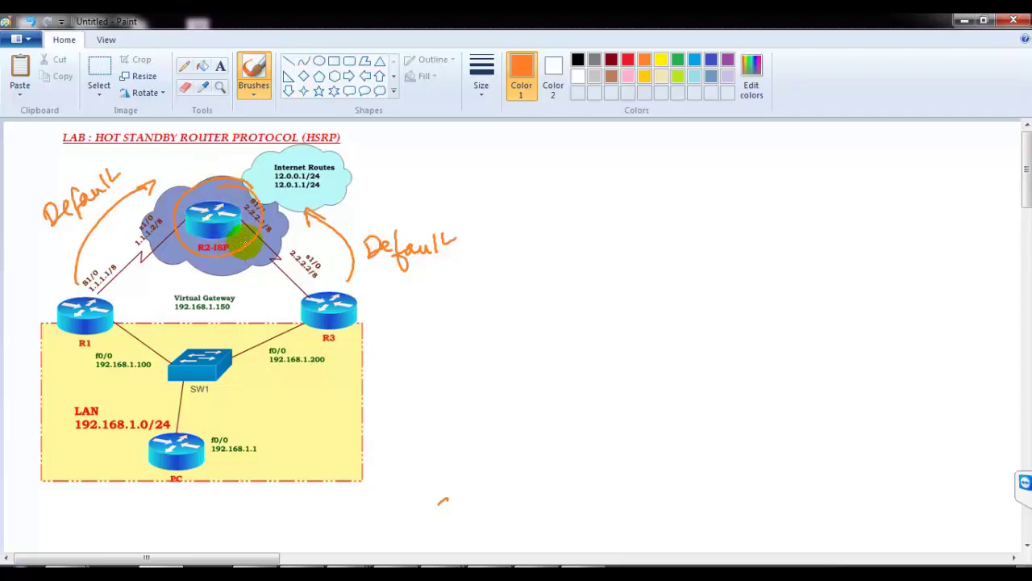
pyautogui.moveTo(263, 215)
pyautogui.mouseDown()
pyautogui.moveTo(432, 163)
pyautogui.moveTo(476, 165)
pyautogui.mouseUp()
pyautogui.click(677, 59)
pyautogui.moveTo(469, 154); pyautogui.dragTo(513, 166)
pyautogui.moveTo(526, 153); pyautogui.dragTo(524, 166)
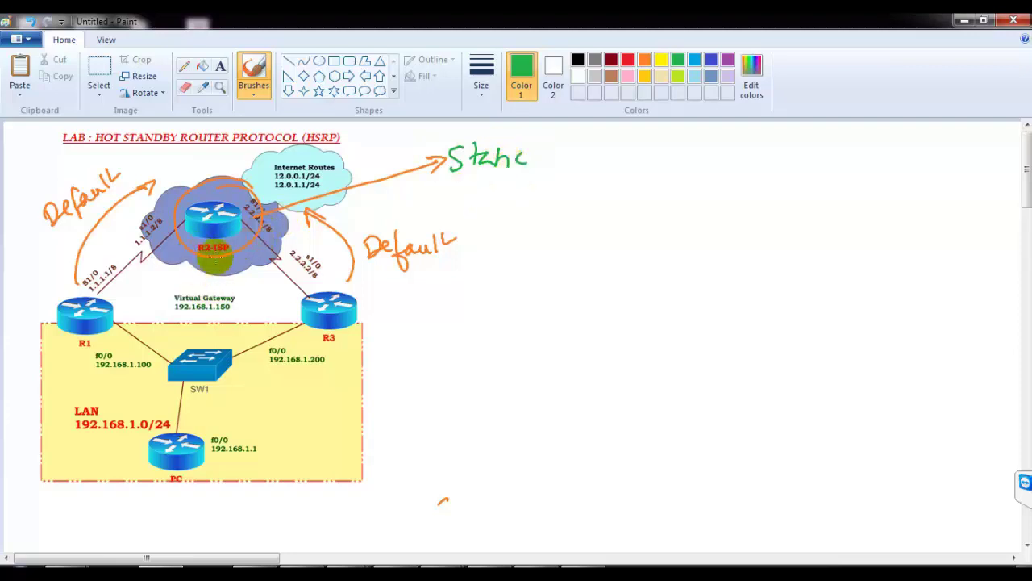
# - Draw green arrows from R2-ISP towards the PC, R1 and R3, and circle the LAN 192.168.1.0/24 label
pyautogui.moveTo(217, 252); pyautogui.dragTo(238, 413)
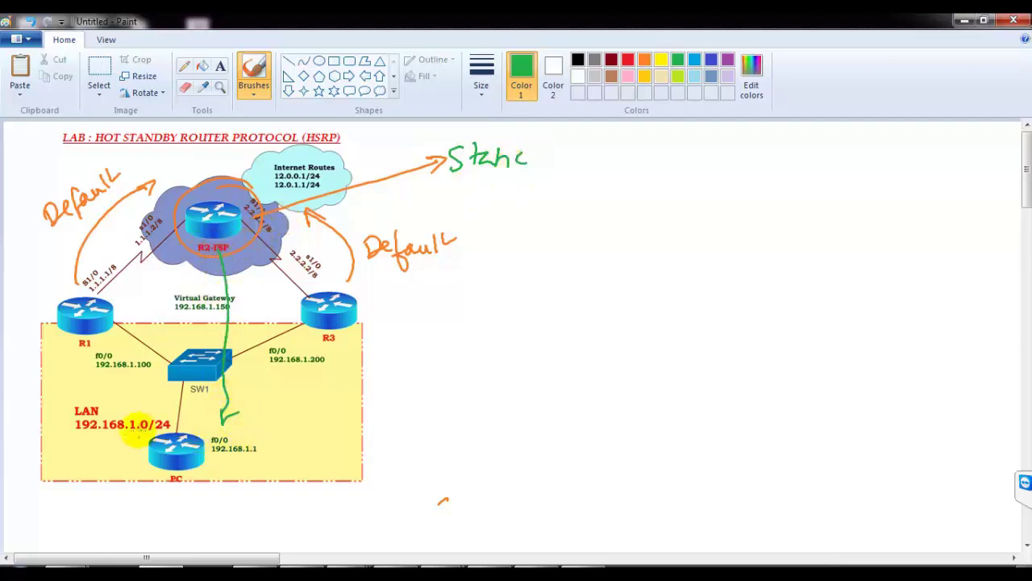
pyautogui.moveTo(134, 429)
pyautogui.mouseDown()
pyautogui.moveTo(76, 392)
pyautogui.moveTo(133, 434)
pyautogui.mouseUp()
pyautogui.moveTo(175, 248)
pyautogui.mouseDown()
pyautogui.moveTo(139, 286)
pyautogui.moveTo(150, 289)
pyautogui.mouseUp()
pyautogui.moveTo(251, 242); pyautogui.dragTo(281, 298)
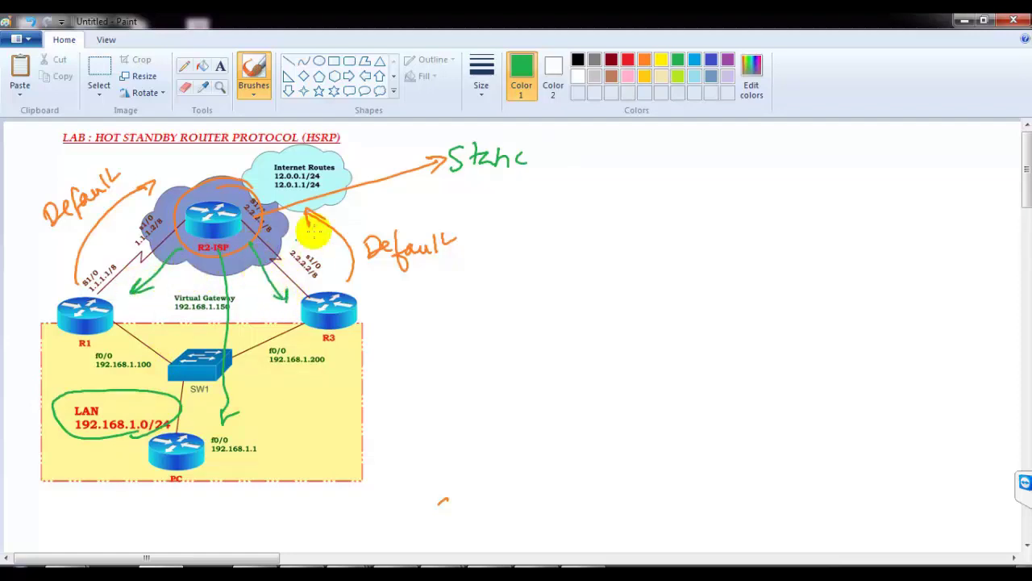
# - Circle the R1, R2-ISP and R3 routers together in red and label the loop "Eigrp" beside the diagram
pyautogui.click(629, 63)
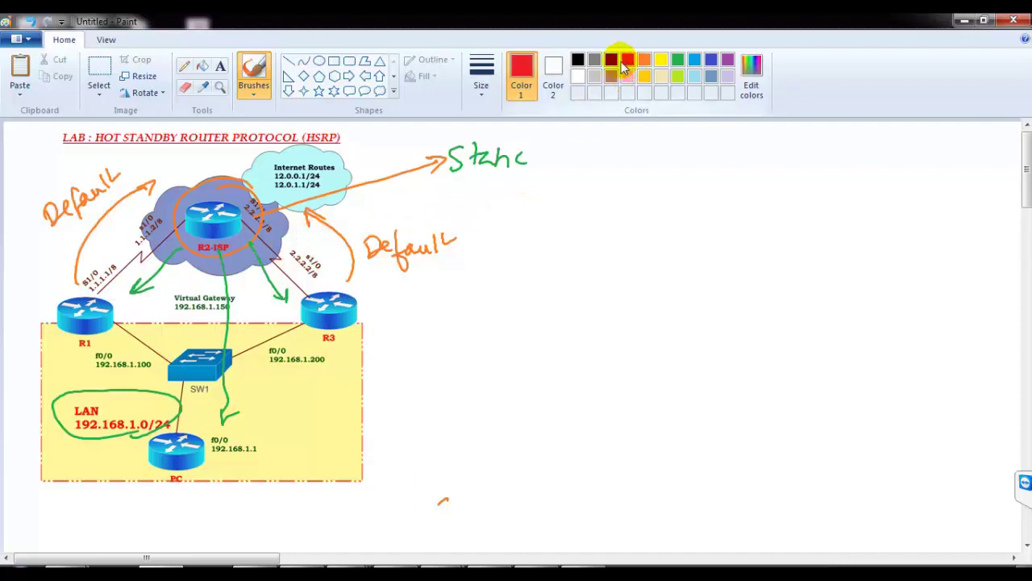
pyautogui.moveTo(359, 240)
pyautogui.mouseDown()
pyautogui.moveTo(230, 173)
pyautogui.moveTo(116, 210)
pyautogui.moveTo(54, 294)
pyautogui.moveTo(89, 379)
pyautogui.moveTo(214, 379)
pyautogui.moveTo(345, 257)
pyautogui.moveTo(297, 276)
pyautogui.moveTo(357, 300)
pyautogui.moveTo(523, 300)
pyautogui.moveTo(554, 288)
pyautogui.moveTo(567, 313)
pyautogui.mouseUp()
pyautogui.moveTo(573, 270); pyautogui.dragTo(566, 321)
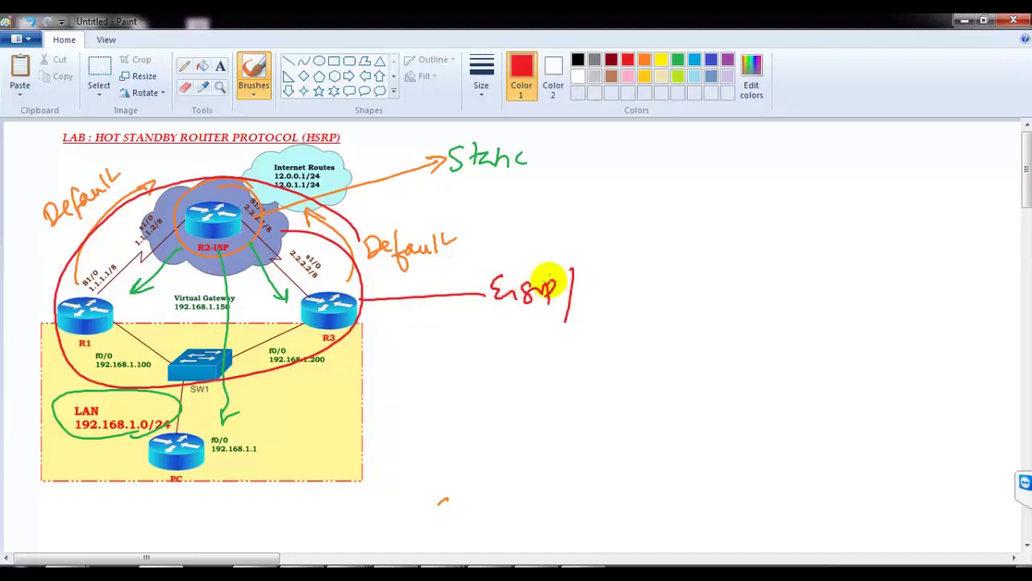
# - Undo the red loop with its label and the green arrows towards R1 and R3
pyautogui.hotkey('ctrl', 'z')
pyautogui.hotkey('ctrl', 'z')
pyautogui.hotkey('ctrl', 'z')
pyautogui.hotkey('ctrl', 'z')
pyautogui.hotkey('ctrl', 'z')
pyautogui.hotkey('ctrl', 'z')
pyautogui.hotkey('ctrl', 'z')
pyautogui.hotkey('ctrl', 'z')
pyautogui.hotkey('ctrl', 'z')
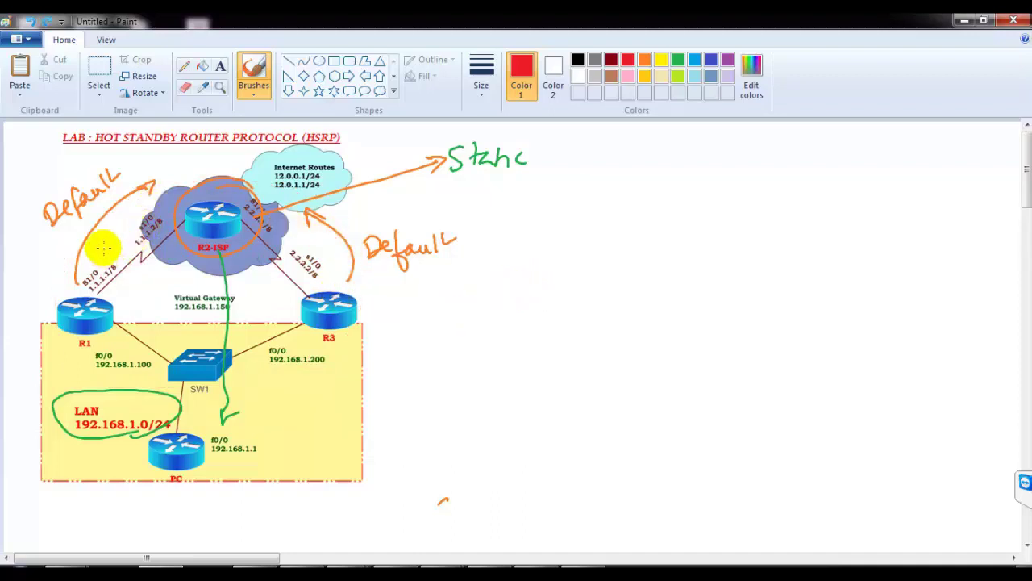
# - Trace R1's default-route arrow in red, and undo all freehand annotations on the topology diagram
pyautogui.moveTo(78, 282); pyautogui.dragTo(109, 210)
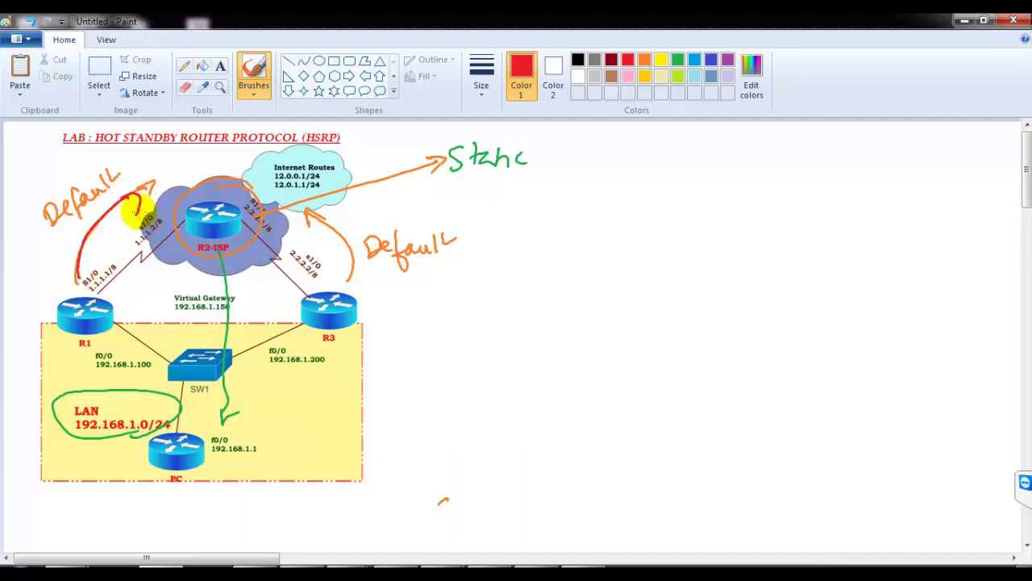
pyautogui.hotkey('ctrl', 'z')
pyautogui.hotkey('ctrl', 'z')
pyautogui.hotkey('ctrl', 'z')
pyautogui.hotkey('ctrl', 'z')
pyautogui.hotkey('ctrl', 'z')
pyautogui.hotkey('ctrl', 'z')
pyautogui.hotkey('ctrl', 'z')
pyautogui.hotkey('ctrl', 'z')
pyautogui.hotkey('ctrl', 'z')
pyautogui.hotkey('ctrl', 'z')
pyautogui.hotkey('ctrl', 'z')
pyautogui.hotkey('ctrl', 'z')
pyautogui.hotkey('ctrl', 'z')
pyautogui.hotkey('ctrl', 'z')
pyautogui.hotkey('ctrl', 'z')
pyautogui.hotkey('ctrl', 'z')
pyautogui.hotkey('ctrl', 'z')
pyautogui.hotkey('ctrl', 'z')
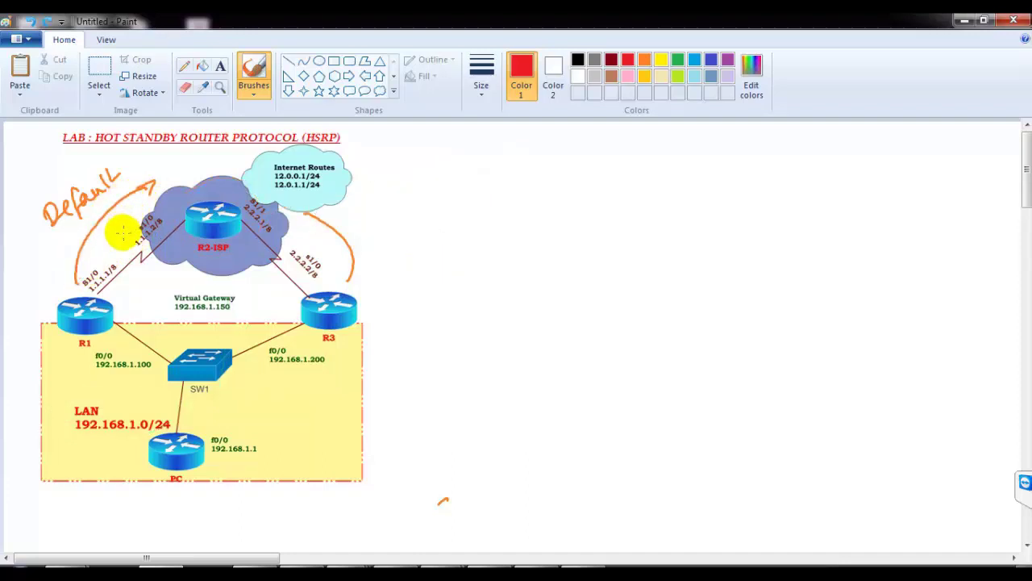
pyautogui.hotkey('ctrl', 'z')
pyautogui.hotkey('ctrl', 'z')
pyautogui.hotkey('ctrl', 'z')
pyautogui.hotkey('ctrl', 'z')
pyautogui.hotkey('ctrl', 'z')
pyautogui.hotkey('ctrl', 'z')
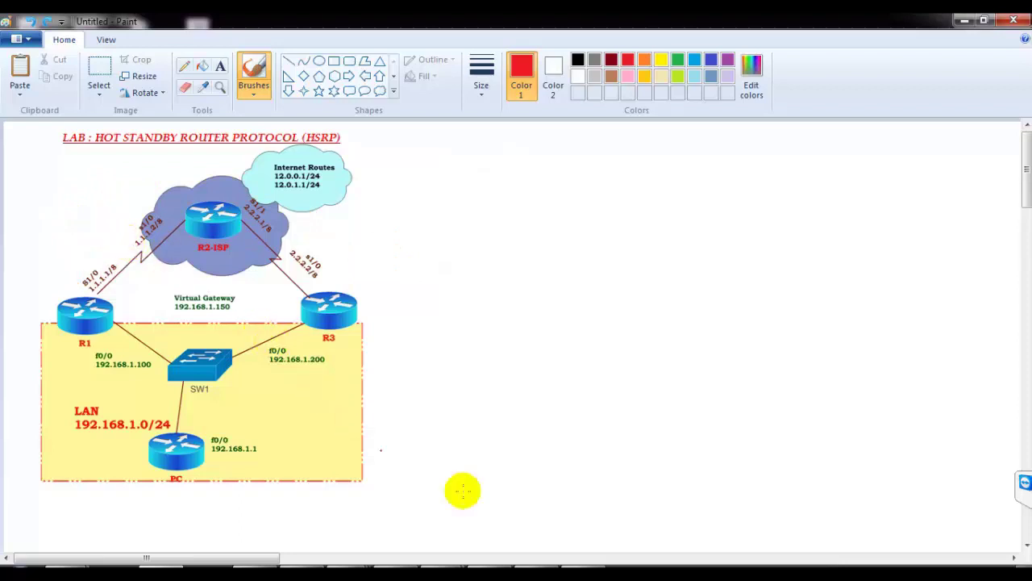
# - Switch to the R1 console in the terminal, run "sh ip int brief" and highlight the FastEthernet0/0 address
pyautogui.moveTo(535, 572)
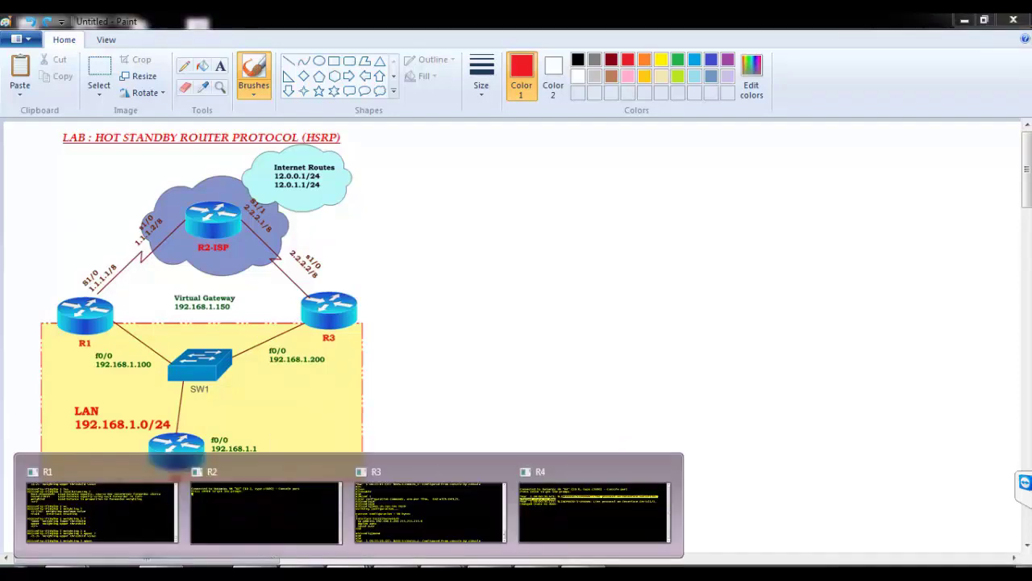
pyautogui.moveTo(349, 573)
pyautogui.click(138, 503)
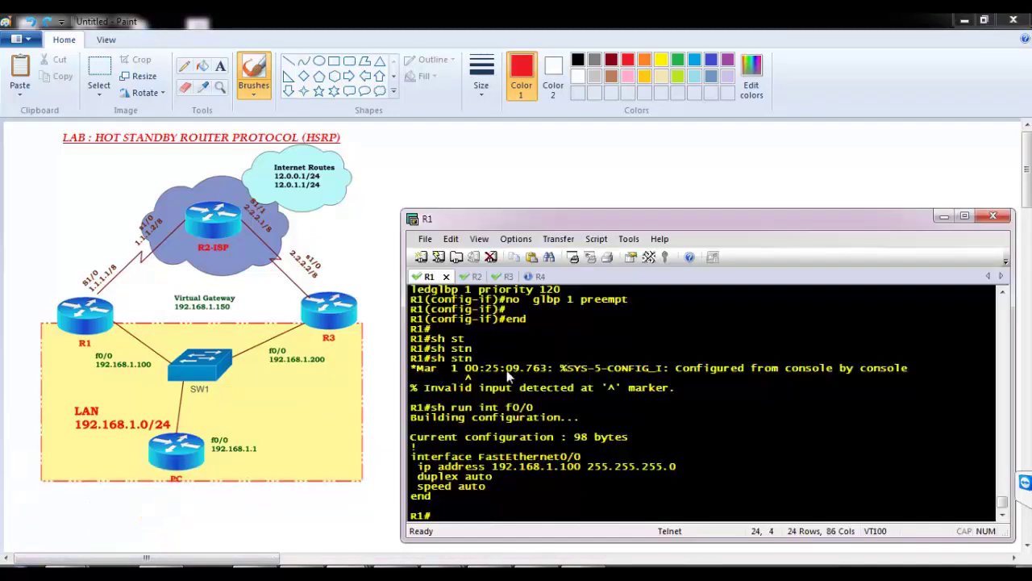
pyautogui.press('Return')
pyautogui.press('Return')
pyautogui.press('Return')
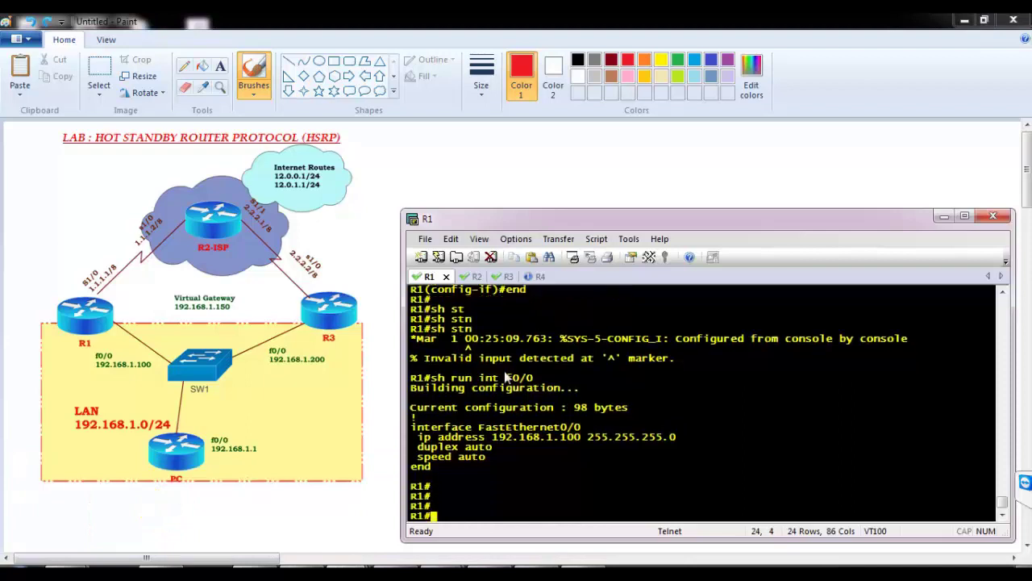
pyautogui.write('sh ip int br')
pyautogui.press('Tab')
pyautogui.press('Return')
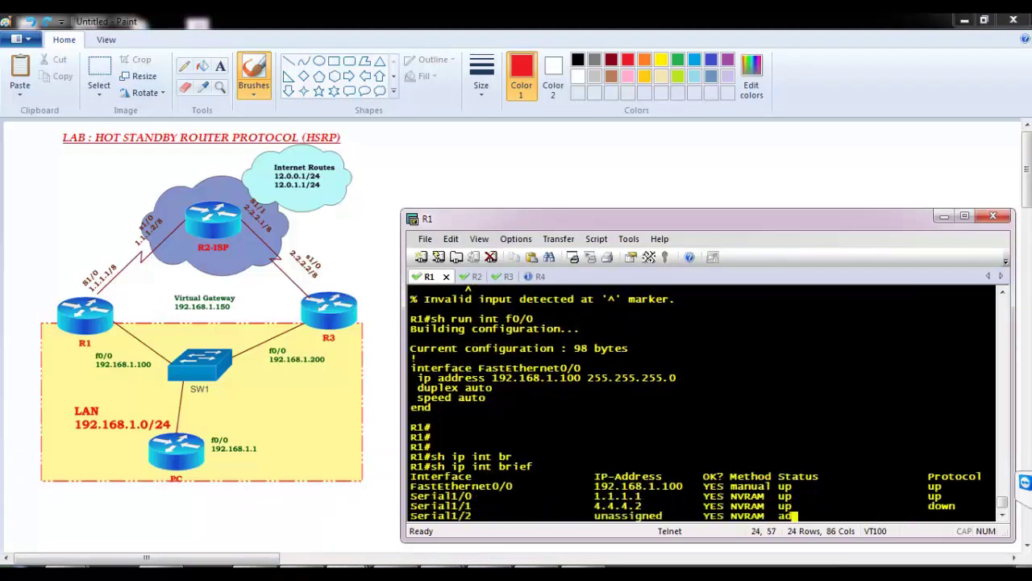
pyautogui.moveTo(458, 427); pyautogui.dragTo(686, 431)
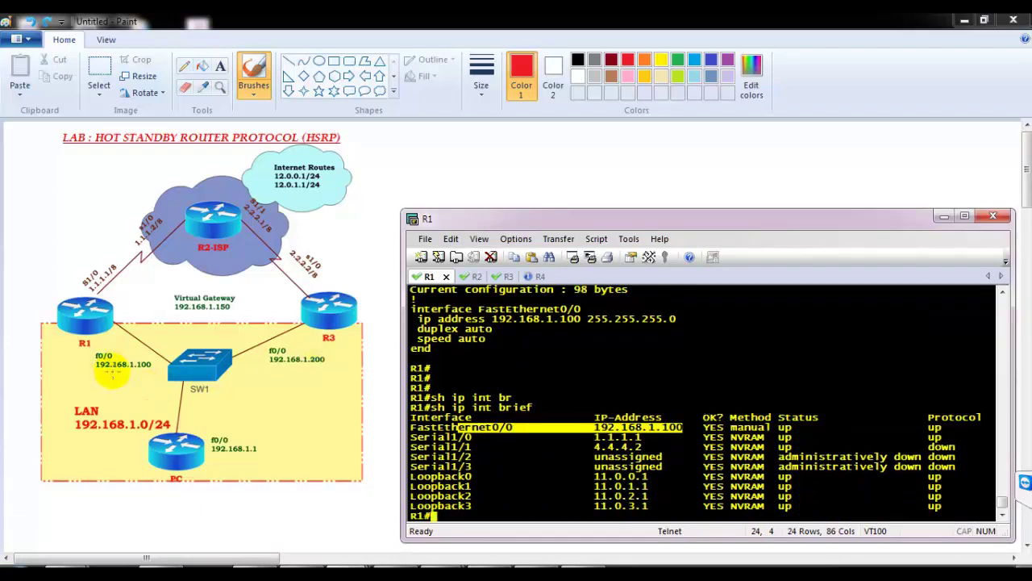
# - Run "sh ip int brief" on the R3 console and highlight its FastEthernet0/0 address
pyautogui.click(505, 276)
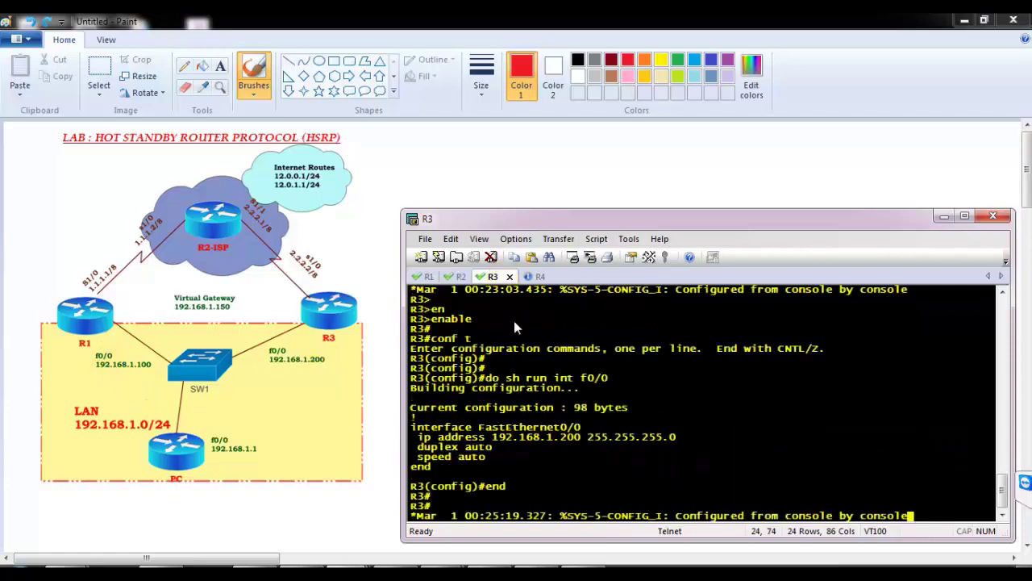
pyautogui.press('Return')
pyautogui.press('Return')
pyautogui.write('sh ip ')
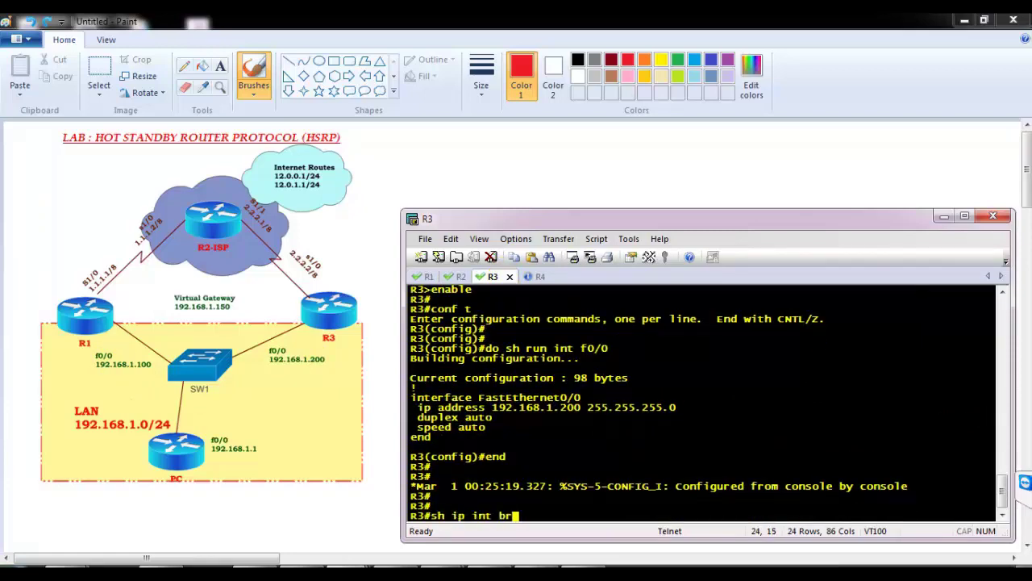
pyautogui.write('int br')
pyautogui.press('Tab')
pyautogui.press('Return')
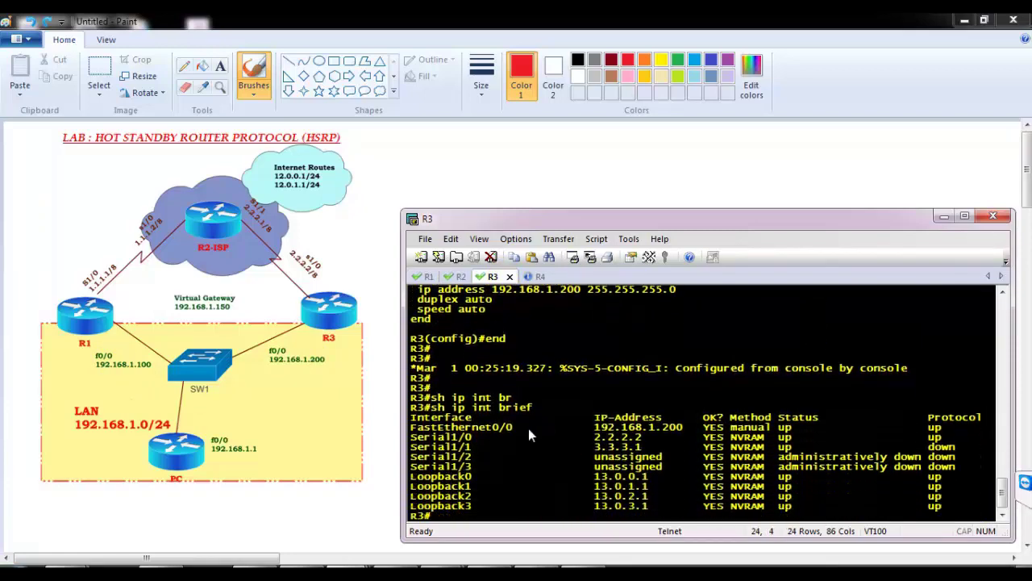
pyautogui.moveTo(493, 427); pyautogui.dragTo(686, 426)
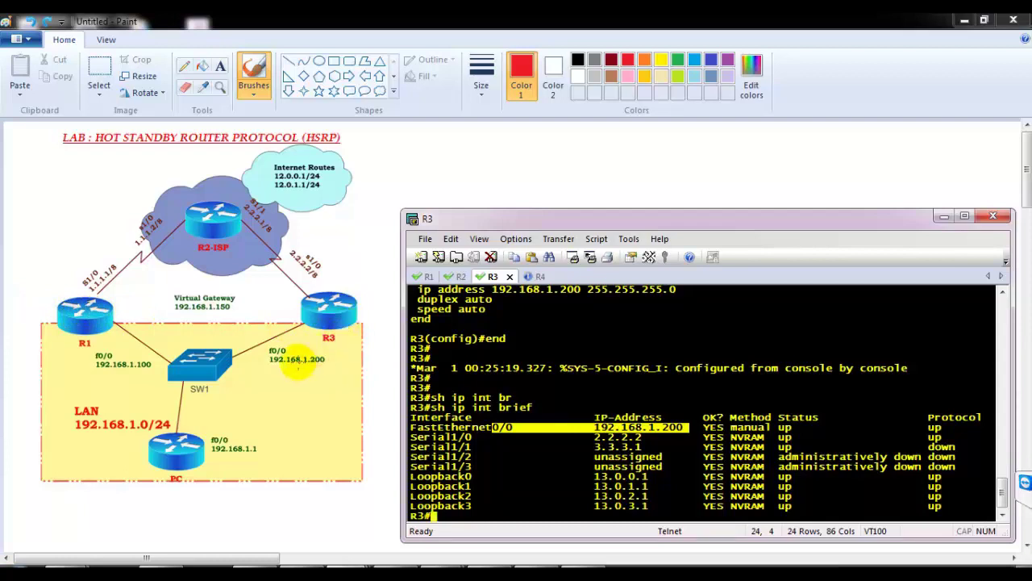
pyautogui.click(506, 427)
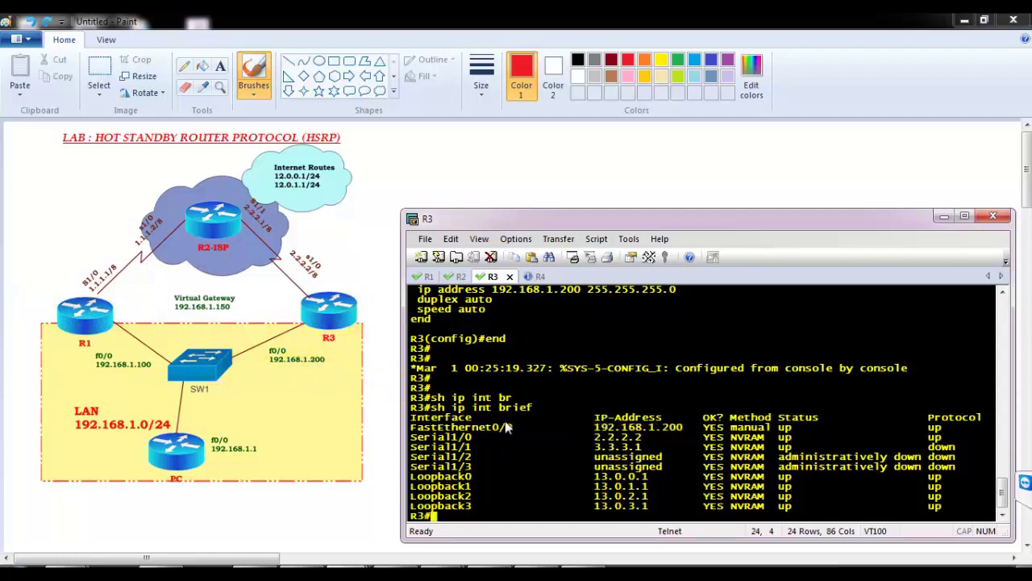
# - Ping R1's LAN address 192.168.1.100 from R3
pyautogui.press('Return')
pyautogui.press('Return')
pyautogui.write('ping 192.1')
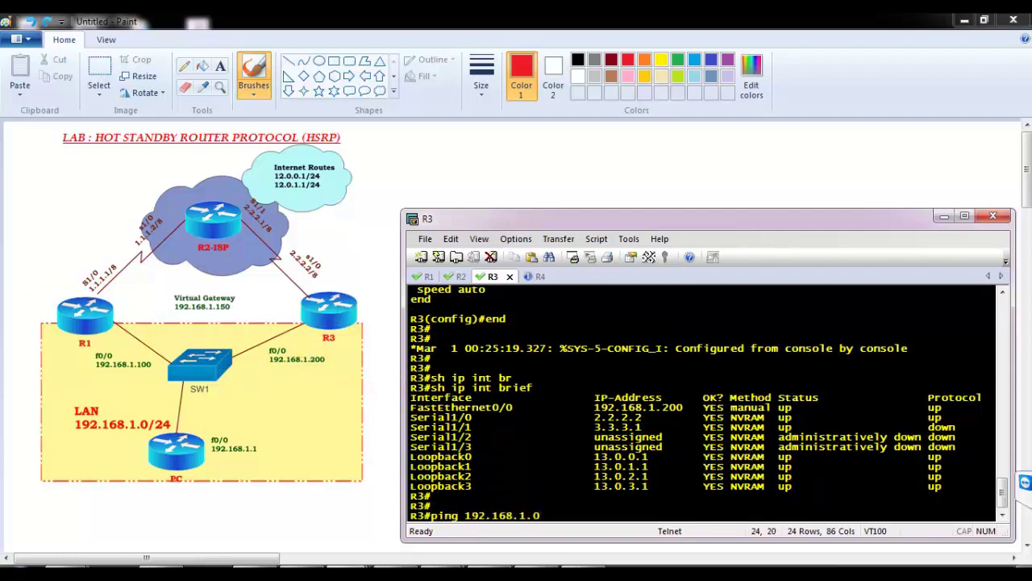
pyautogui.write('68.1.100')
pyautogui.press('Return')
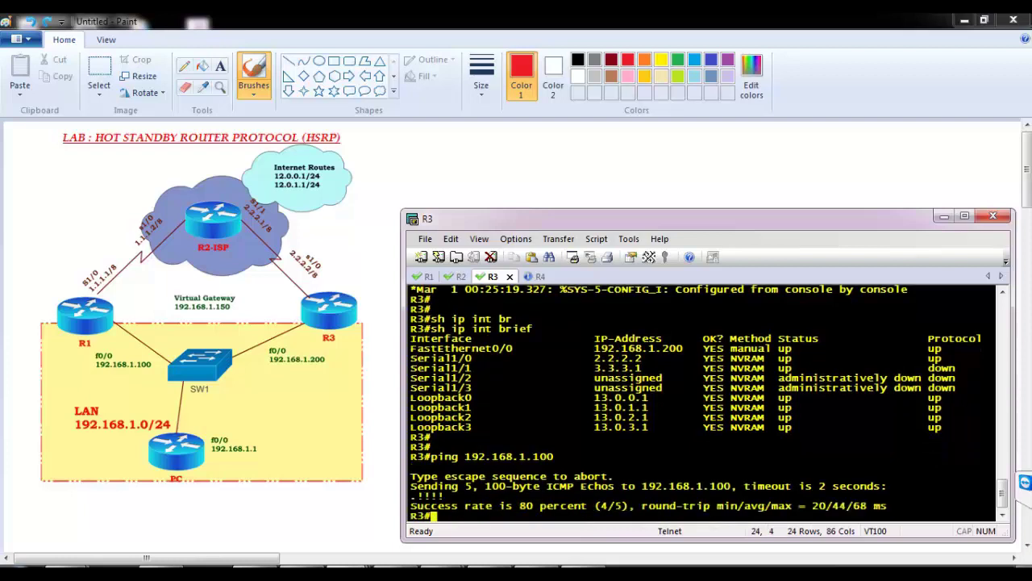
# - Ping the PC at 192.168.1.1 from R3 and highlight the ping output
pyautogui.press('Return')
pyautogui.press('Return')
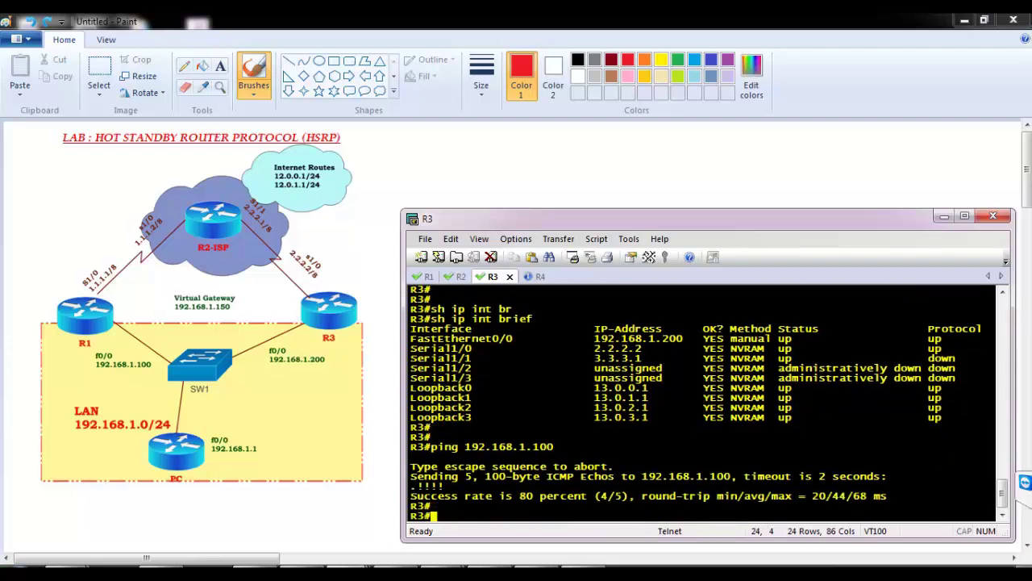
pyautogui.press('Up')
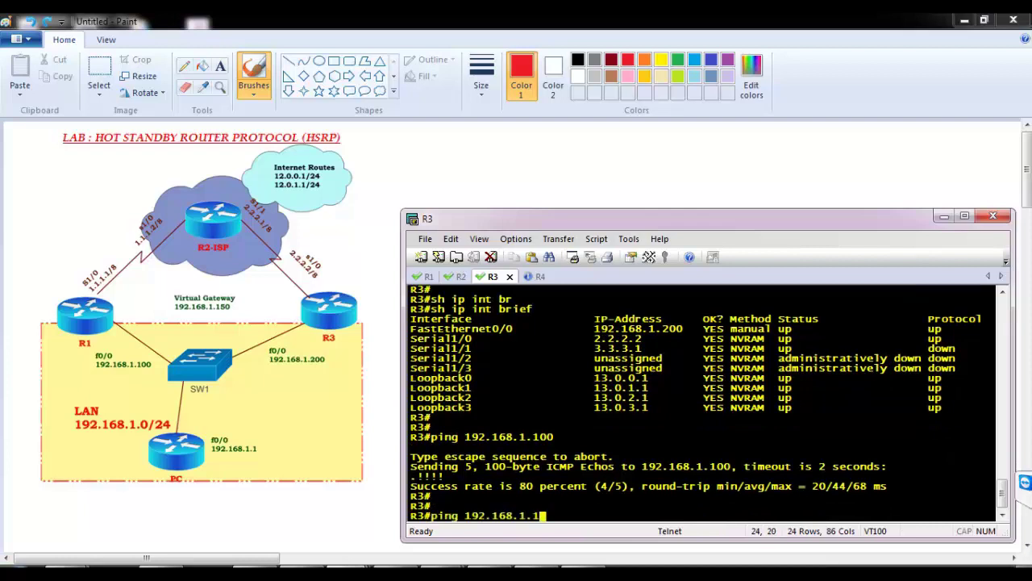
pyautogui.press('Return')
pyautogui.moveTo(413, 445); pyautogui.dragTo(442, 496)
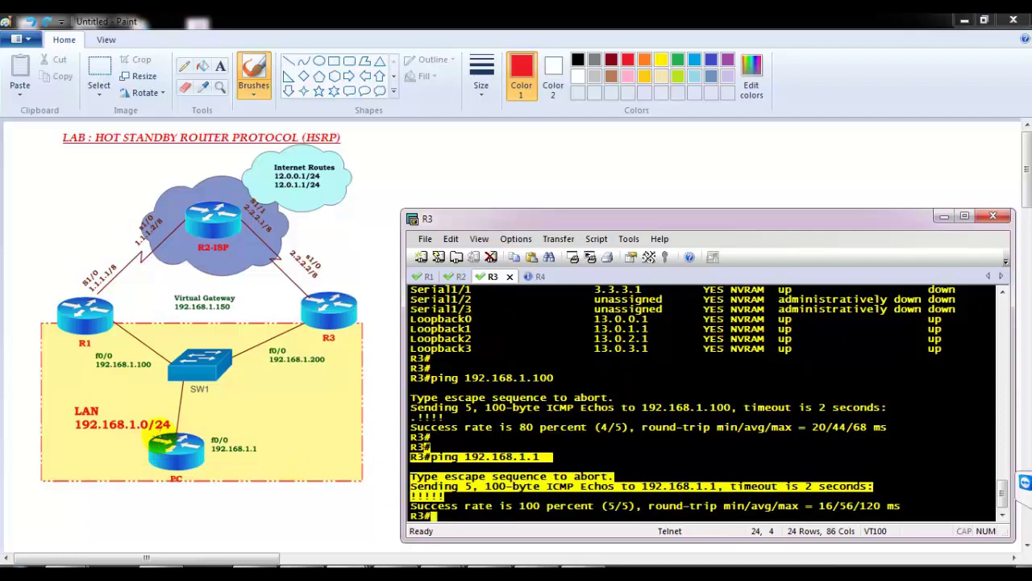
pyautogui.click(530, 305)
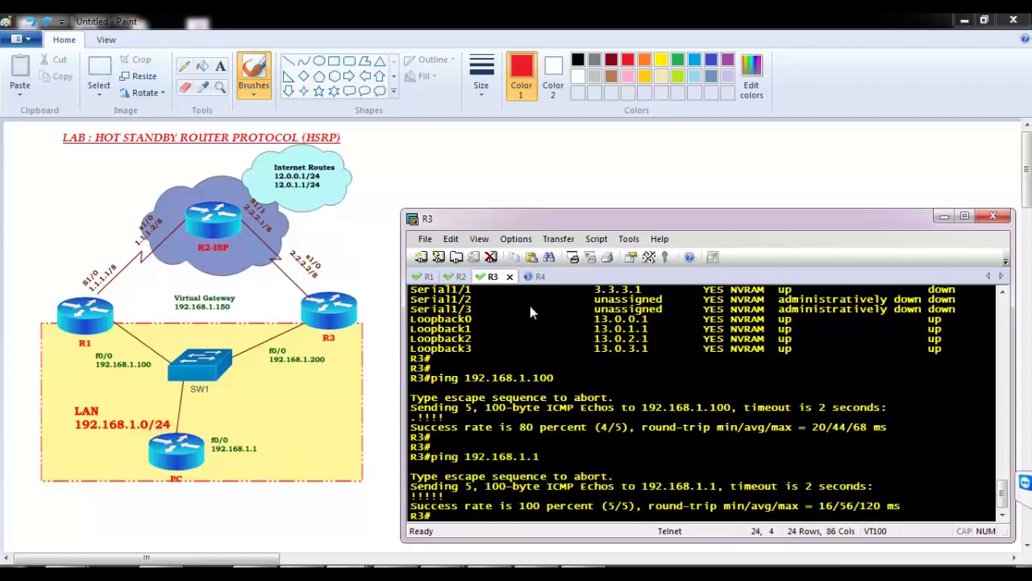
# - Start the R4 console session, which acts as the PC, and enter privileged EXEC mode
pyautogui.click(524, 276)
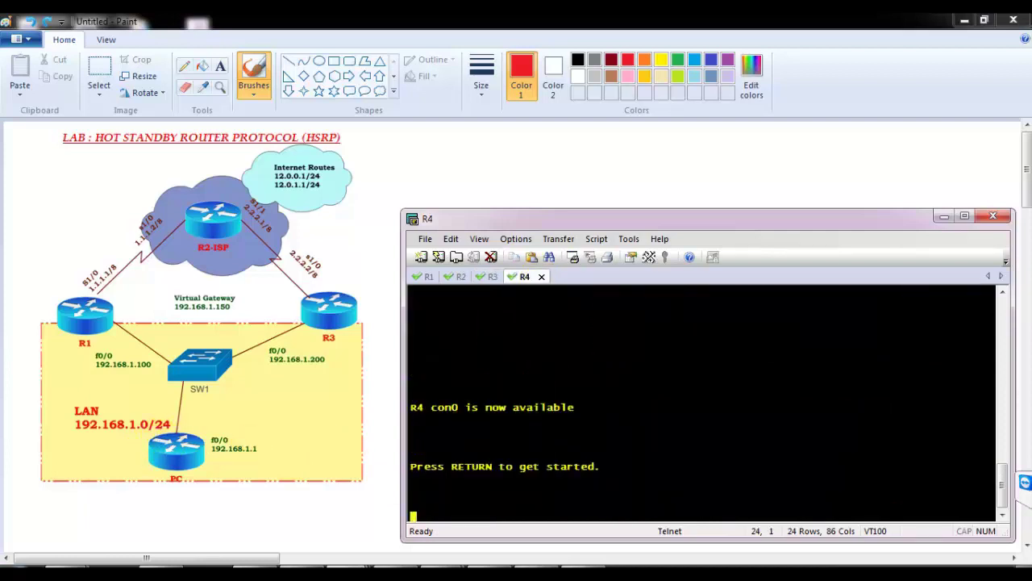
pyautogui.press('Return')
pyautogui.write('en')
pyautogui.press('Tab')
pyautogui.press('Return')
# - Run "sh ip int brief" on R4 and highlight the FastEthernet0/0 address
pyautogui.write('sh ip int br')
pyautogui.press('Tab')
pyautogui.press('Return')
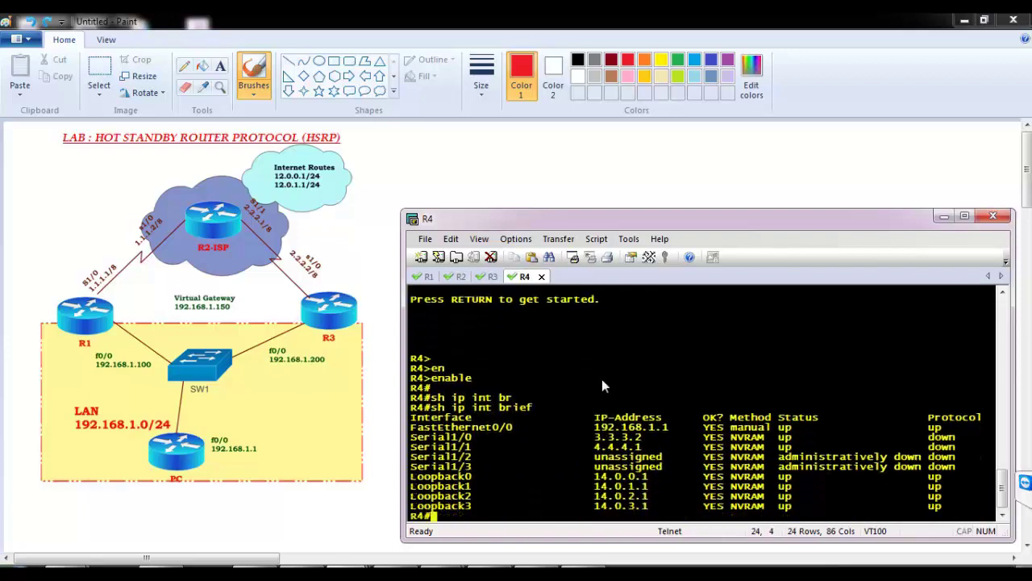
pyautogui.moveTo(586, 433); pyautogui.dragTo(677, 430)
# - Ping R1's LAN address 192.168.1.100 from R4
pyautogui.press('Return')
pyautogui.press('Return')
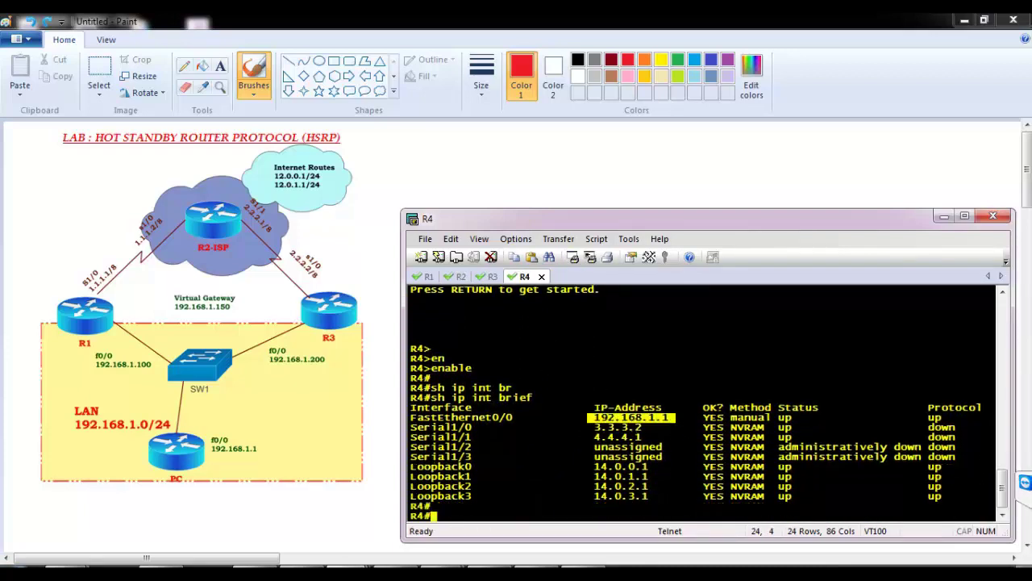
pyautogui.write('ping 192.1')
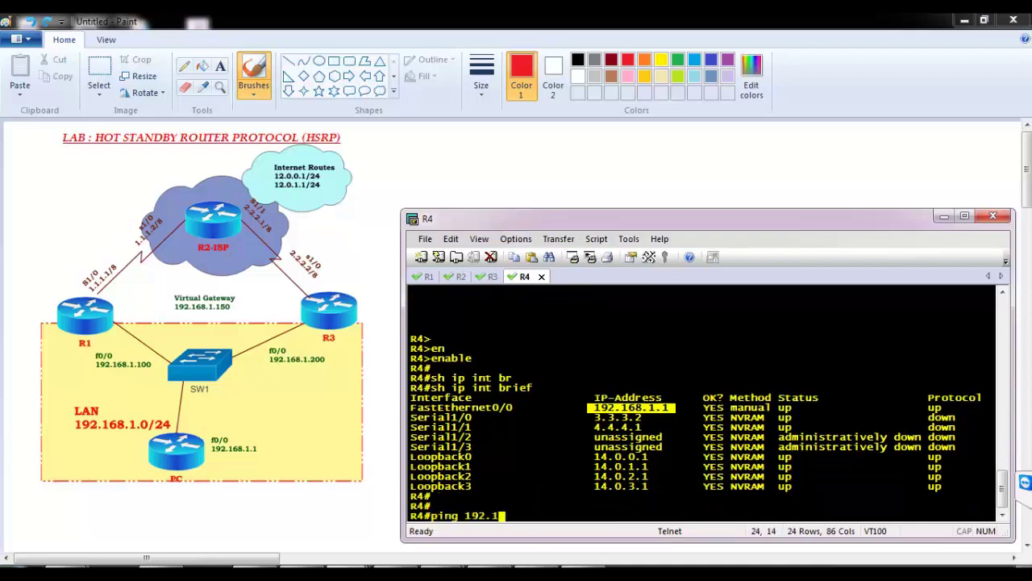
pyautogui.write('68.1.100')
pyautogui.press('Return')
# - Ping R3's LAN address 192.168.1.200 from R4
pyautogui.press('Up')
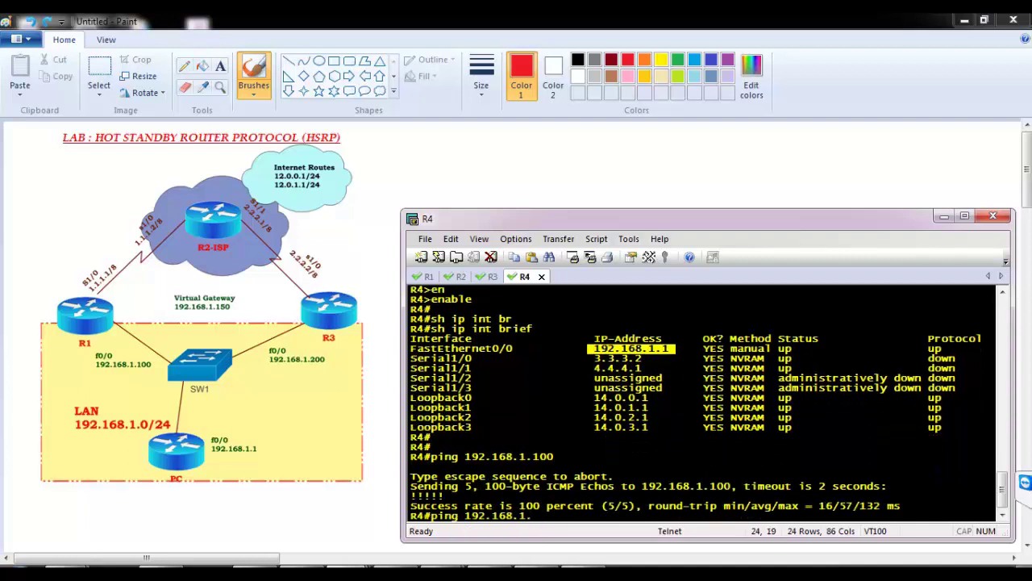
pyautogui.write('00')
pyautogui.press('Return')
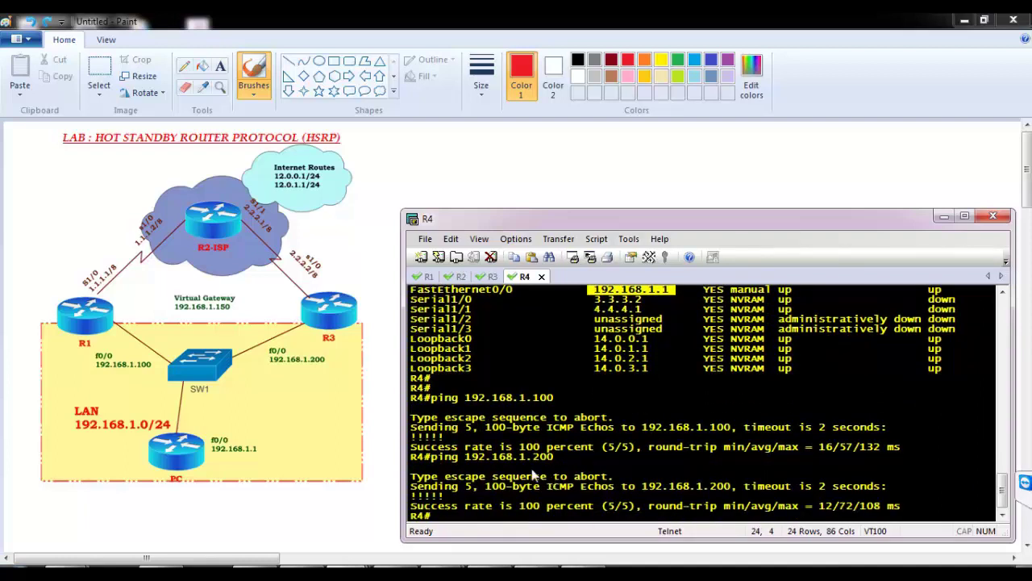
# - Start the R2 console session and enter privileged EXEC mode
pyautogui.click(461, 276)
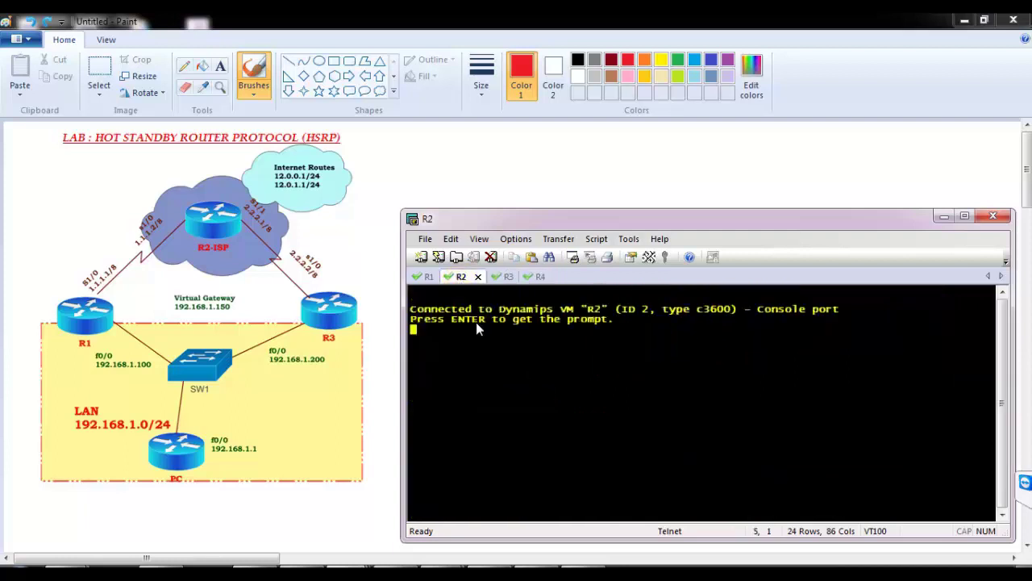
pyautogui.press('Return')
pyautogui.press('Return')
pyautogui.write('en')
pyautogui.press('Tab')
pyautogui.press('Return')
# - List R2's interfaces and IP addresses with "sh ip int brief"
pyautogui.write('sh ip in tbr')
pyautogui.press('Tab')
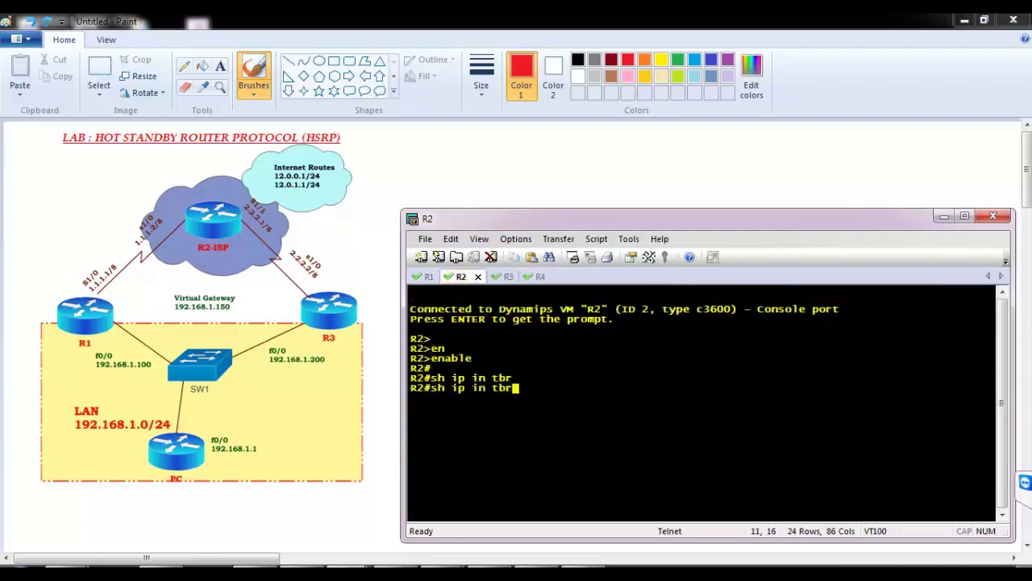
pyautogui.press('Return')
pyautogui.write('sh ip int br')
pyautogui.press('Tab')
pyautogui.press('Return')
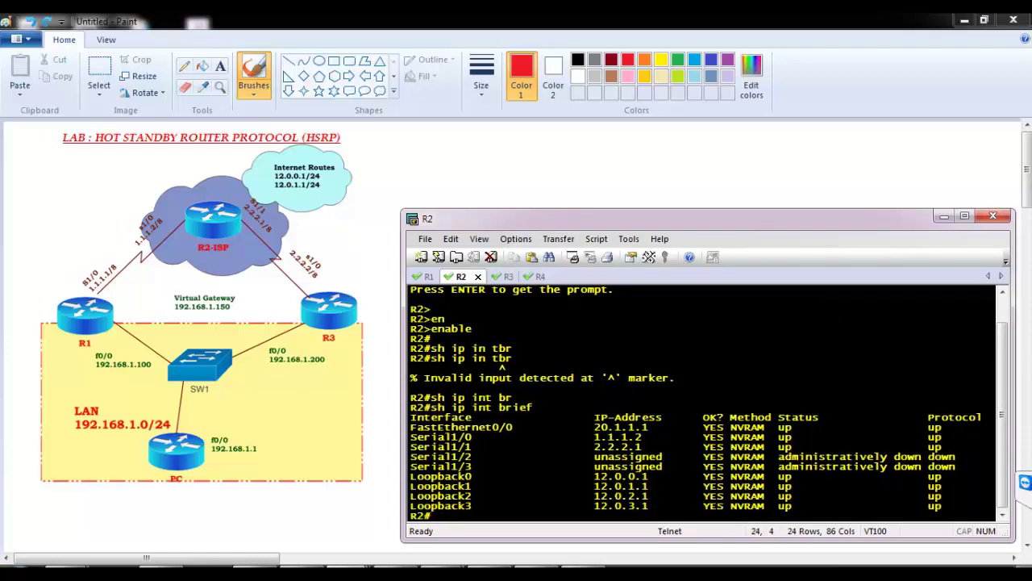
# - Ping R1's serial address 1.1.1.1 from R2
pyautogui.write('ping 1.1.1.1')
pyautogui.press('Return')
pyautogui.press('Return')
pyautogui.press('Return')
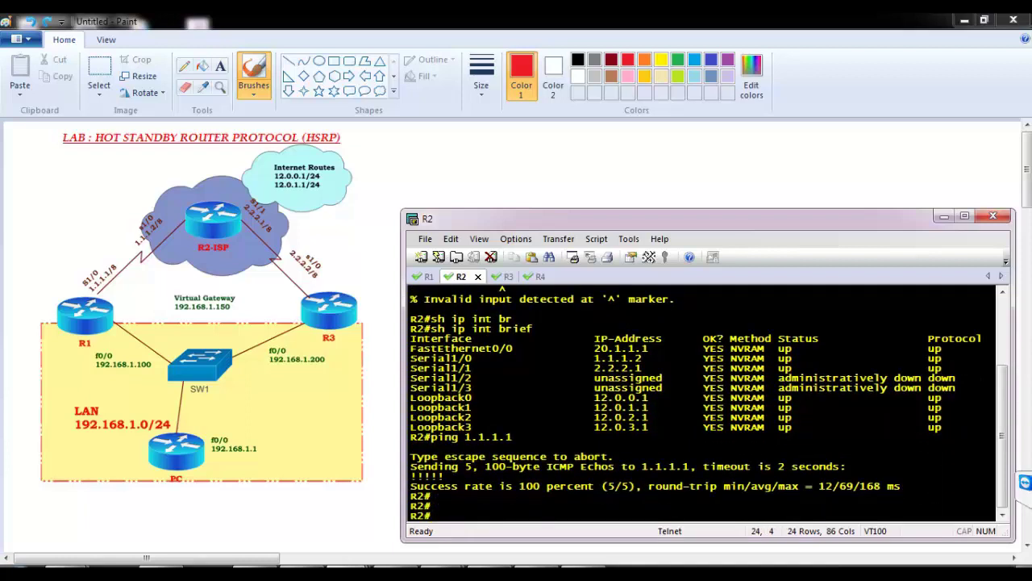
# - Ping R3's serial address 2.2.2.2 from R2 and highlight the loopback addresses in the interface listing
pyautogui.press('Up')
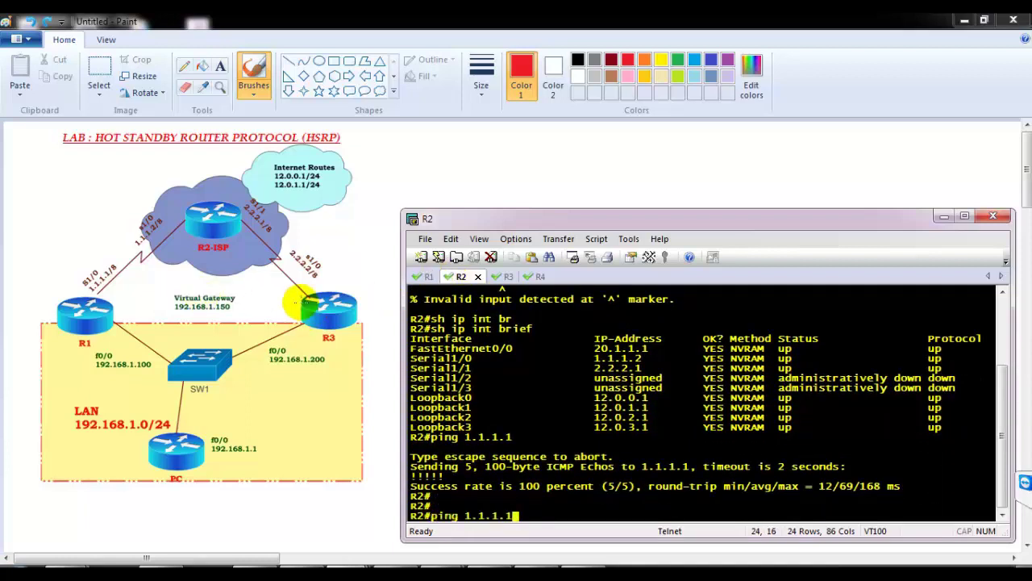
pyautogui.press('BackSpace')
pyautogui.press('BackSpace')
pyautogui.press('BackSpace')
pyautogui.press('BackSpace')
pyautogui.write('2')
pyautogui.press('Return')
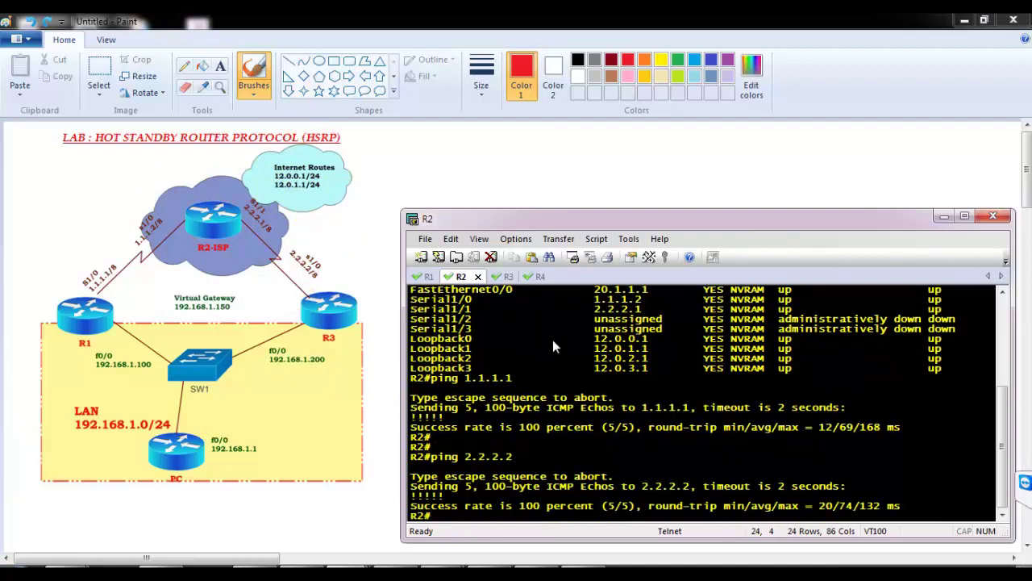
pyautogui.moveTo(558, 339); pyautogui.dragTo(670, 370)
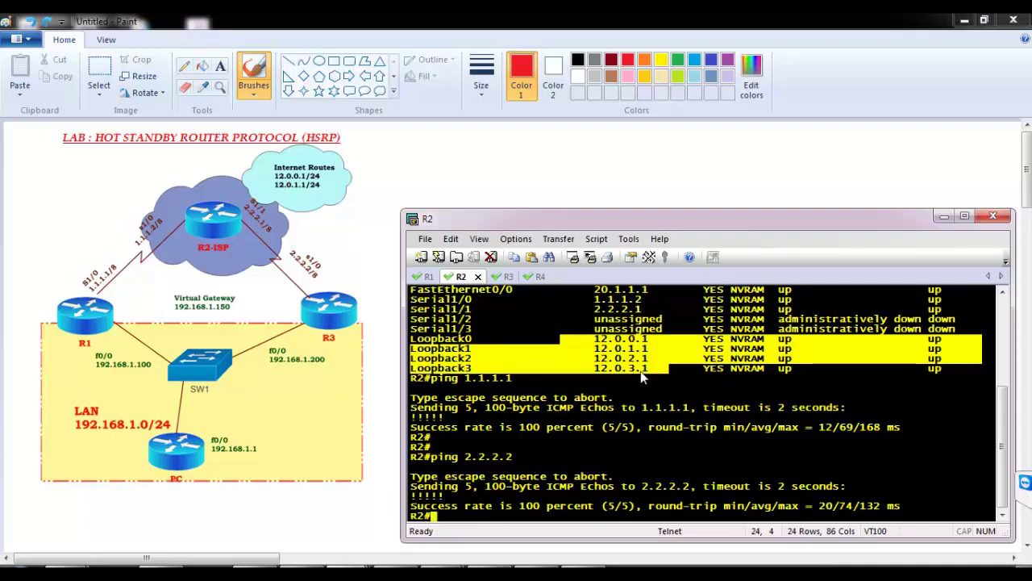
pyautogui.click(576, 387)
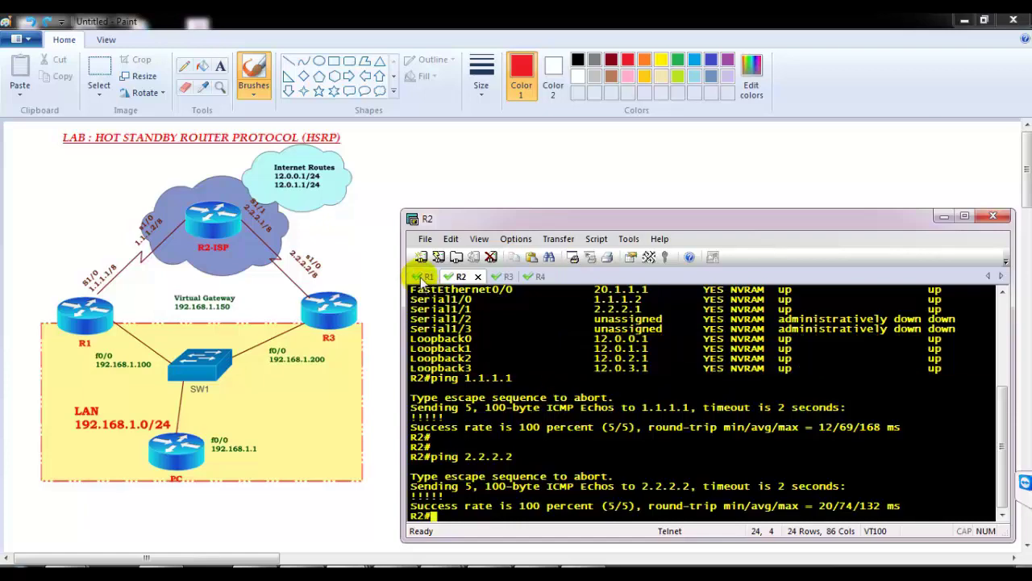
# - Switch to the R1 console and enter global configuration mode
pyautogui.click(425, 276)
pyautogui.press('Return')
pyautogui.press('Return')
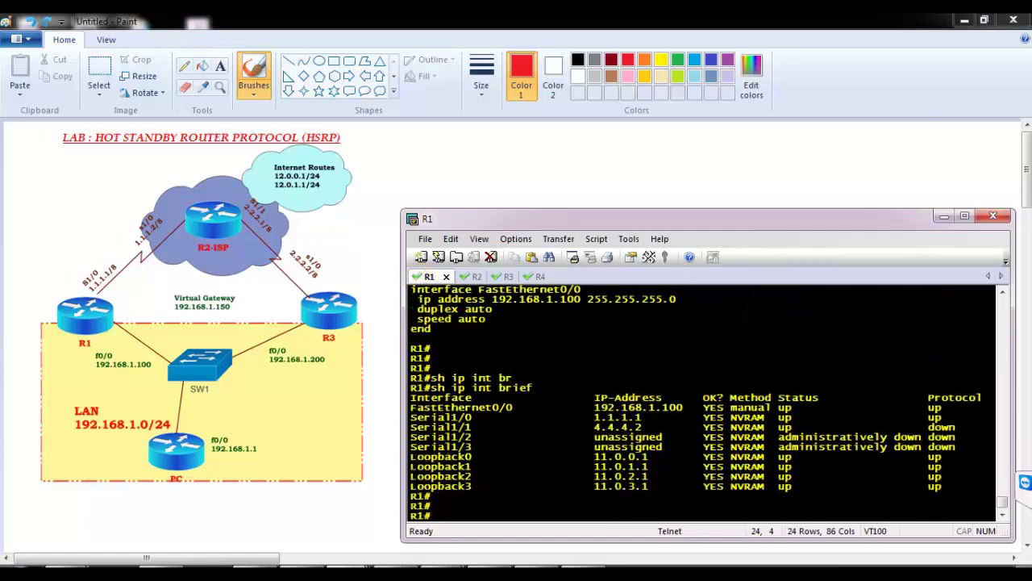
pyautogui.write('conf t')
pyautogui.press('Return')
pyautogui.press('Return')
# - Add a default route on R1 with next hop 1.1.1.2
pyautogui.write('i p')
pyautogui.press('Return')
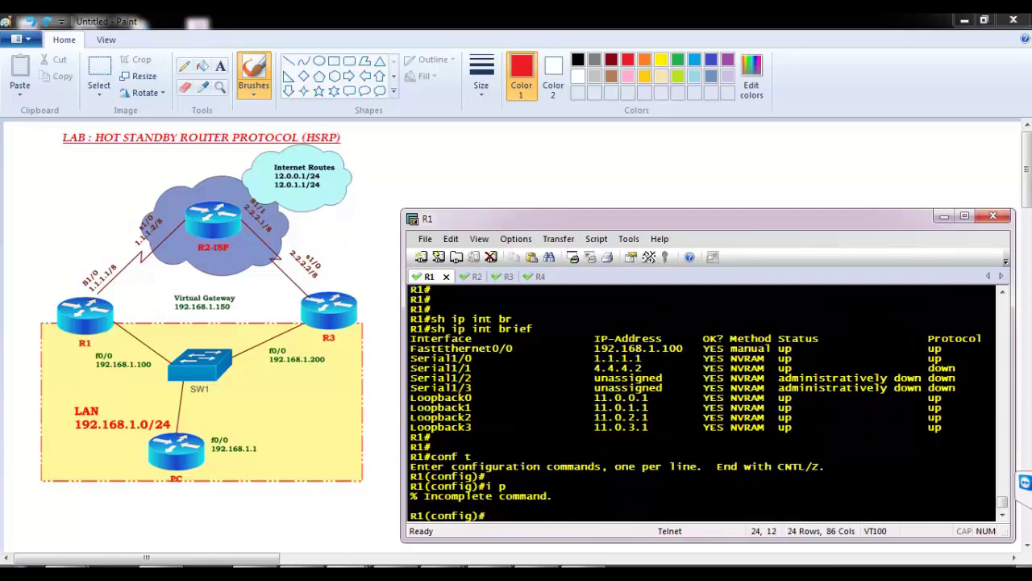
pyautogui.write('ip route 0.0.0.0  0.0.0.0')
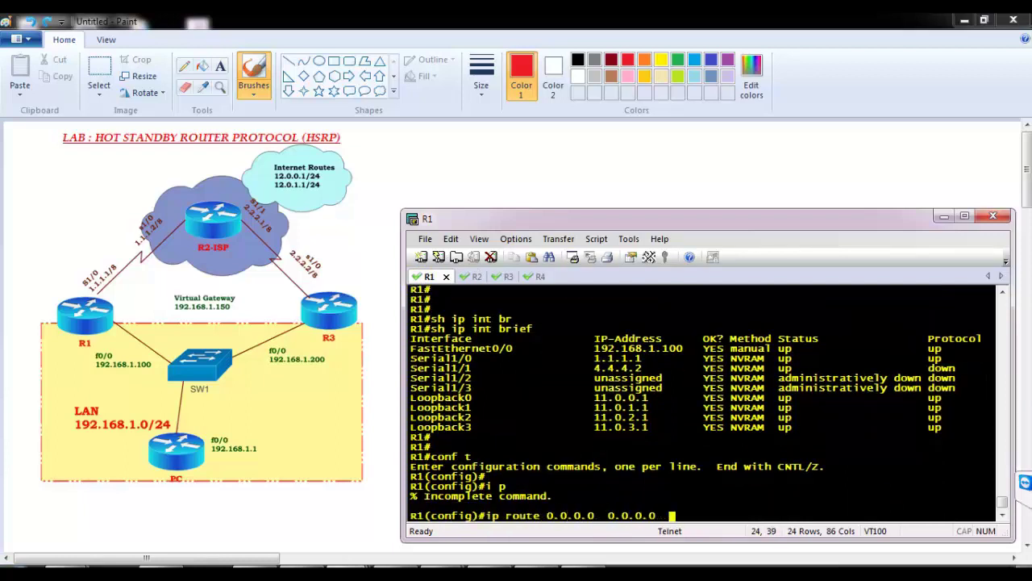
pyautogui.write('  2.2.2')
pyautogui.write('1.1.1.2')
pyautogui.press('Return')
pyautogui.press('Return')
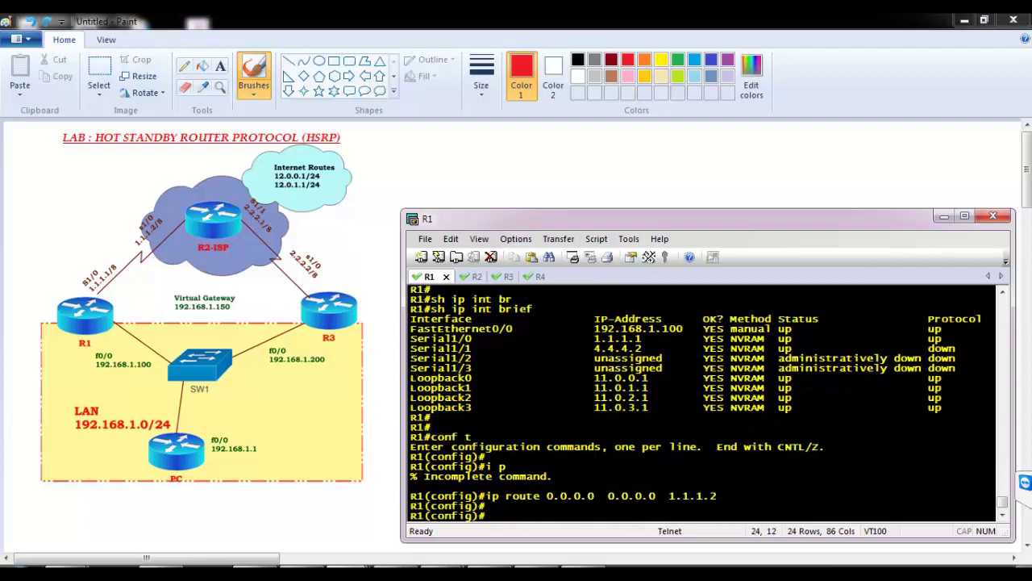
# - Switch to the R3 console and enter global configuration mode
pyautogui.click(502, 276)
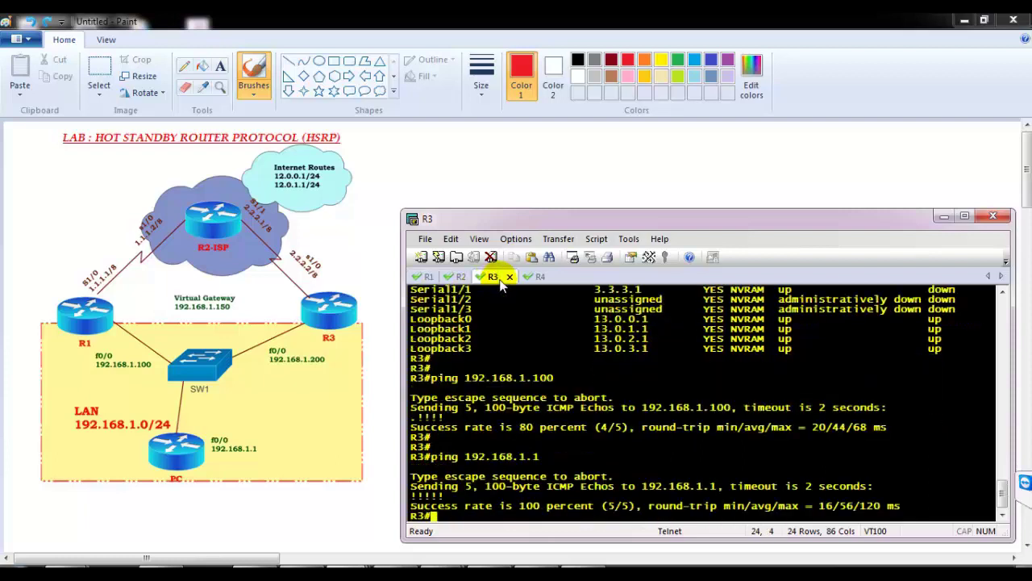
pyautogui.press('Return')
pyautogui.press('Return')
pyautogui.write('conf t')
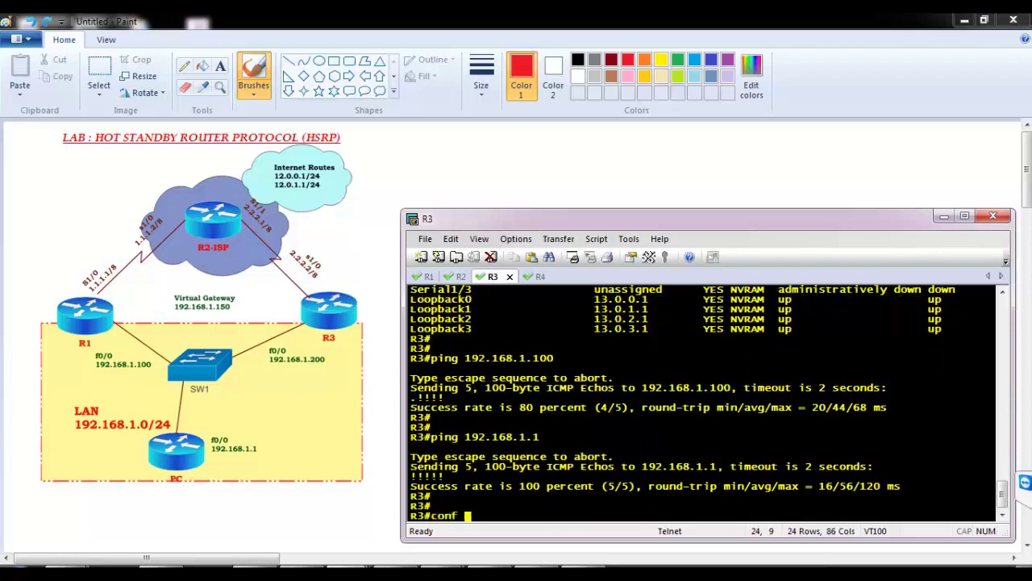
pyautogui.press('Return')
# - Add a default route on R3 with next hop 2.2.2.1 and return to privileged EXEC mode
pyautogui.write('[')
pyautogui.press('Return')
pyautogui.write('ip route 0.')
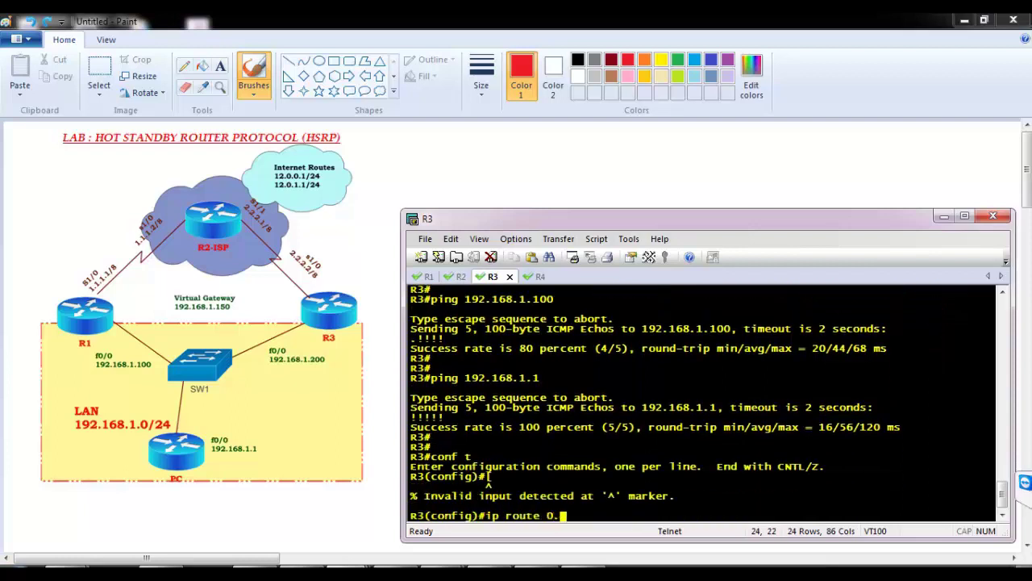
pyautogui.write('0.0.0  0.0.0.0')
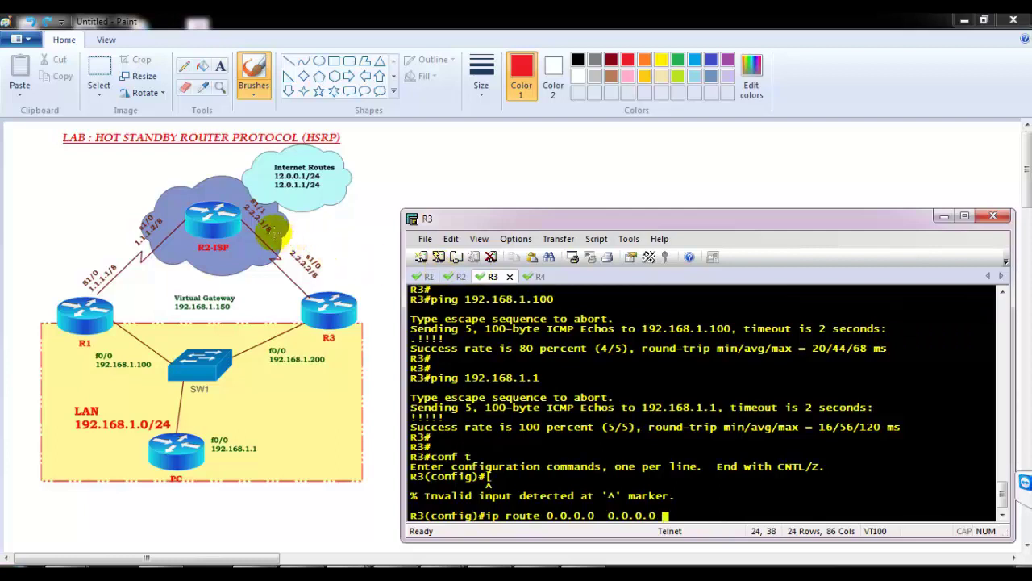
pyautogui.press('Return')
pyautogui.press('Return')
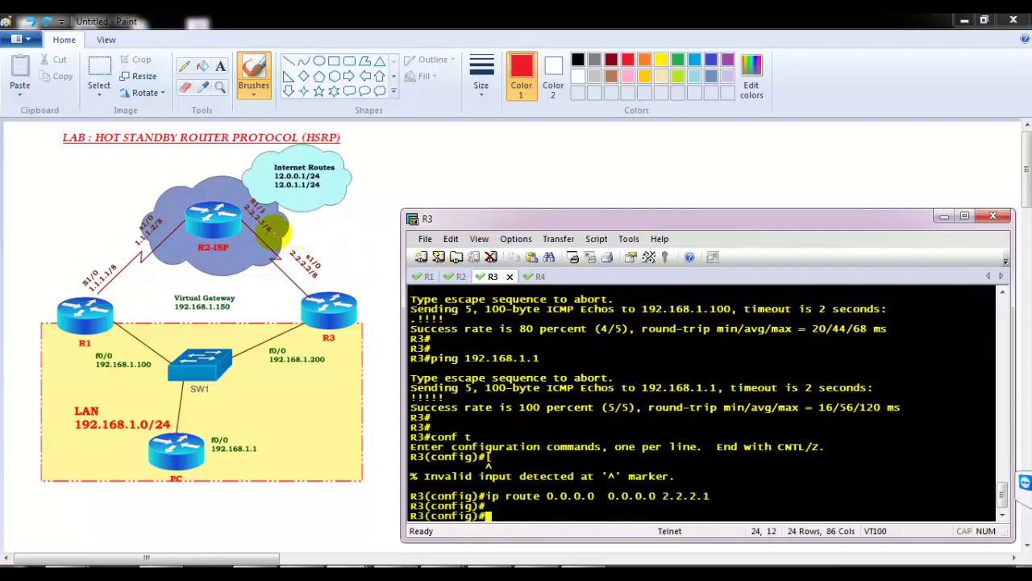
pyautogui.write('end')
pyautogui.press('Return')
pyautogui.press('Return')
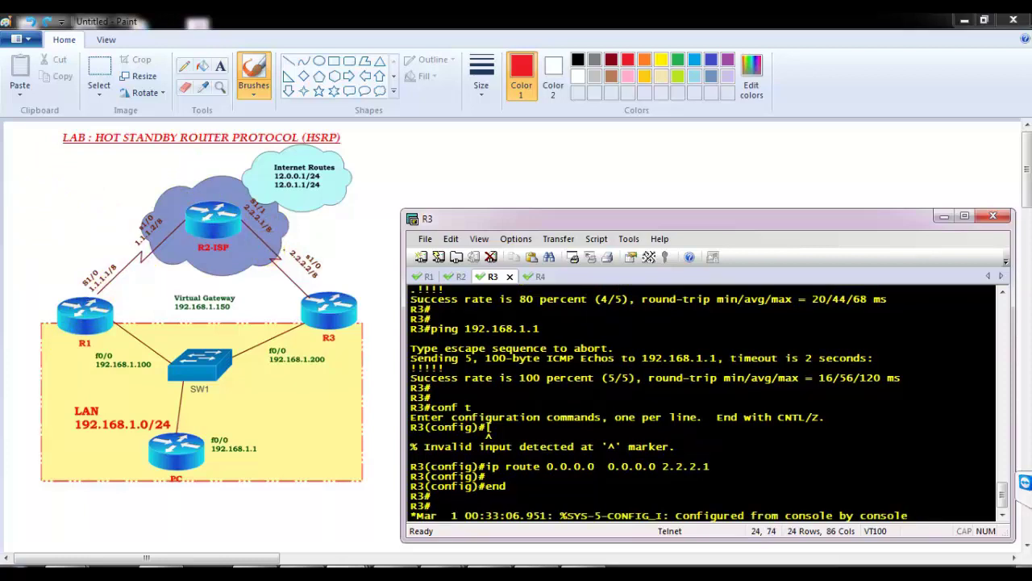
# - Switch to the R2 console and enter global configuration mode
pyautogui.click(455, 276)
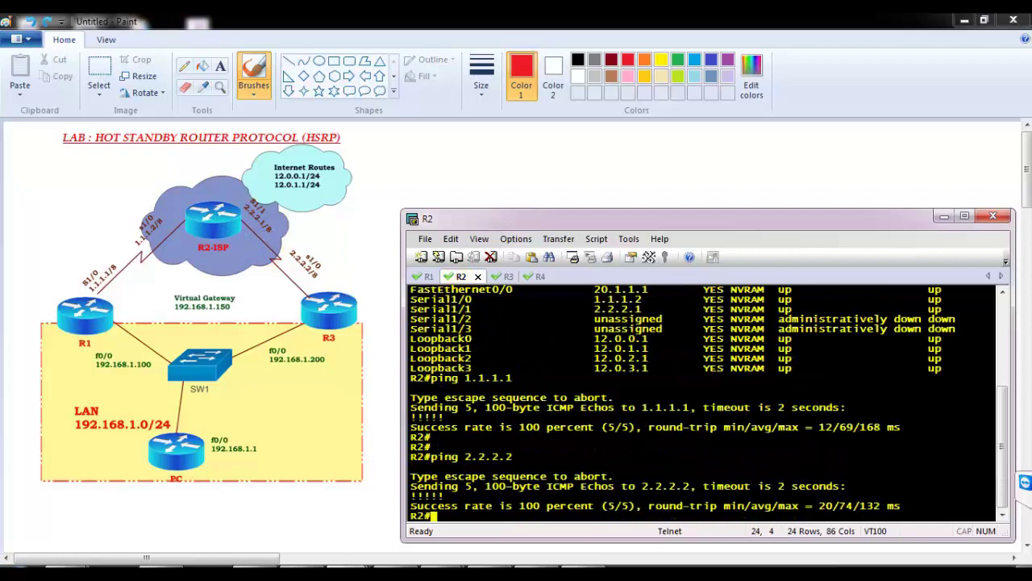
pyautogui.write('conf t')
pyautogui.press('Return')
pyautogui.press('Return')
# - Add a static route on R2 to 192.168.1.0 255.255.255.0 through next hop 1.1.1.1
pyautogui.write('ip route')
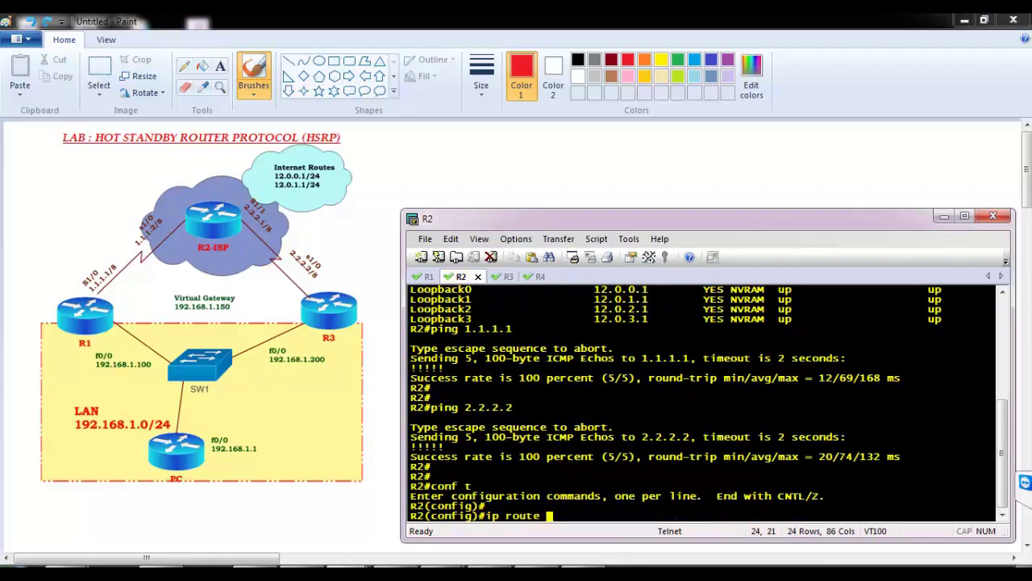
pyautogui.write(' 192.168.1.0 ')
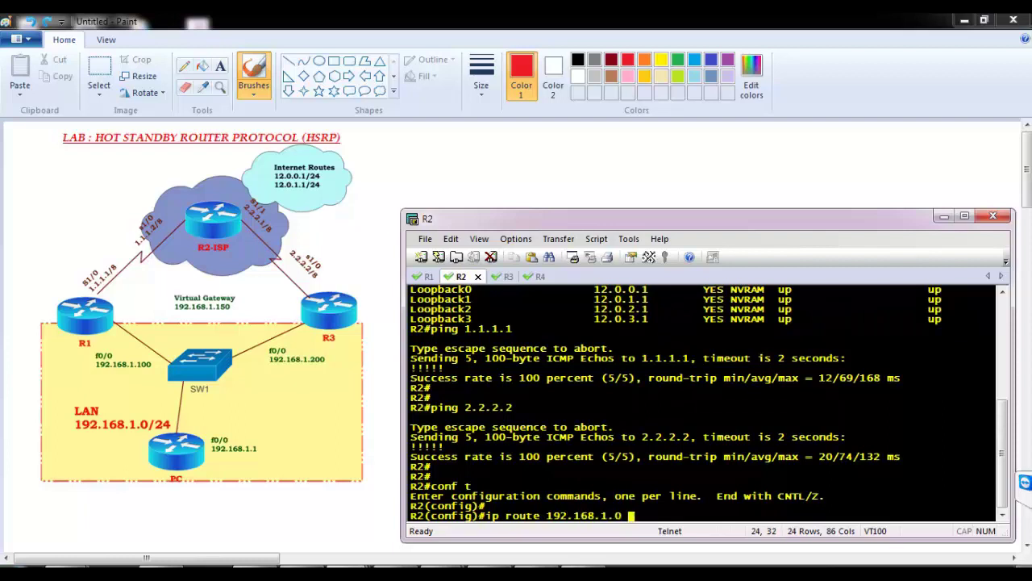
pyautogui.write(' 25')
pyautogui.write('255.')
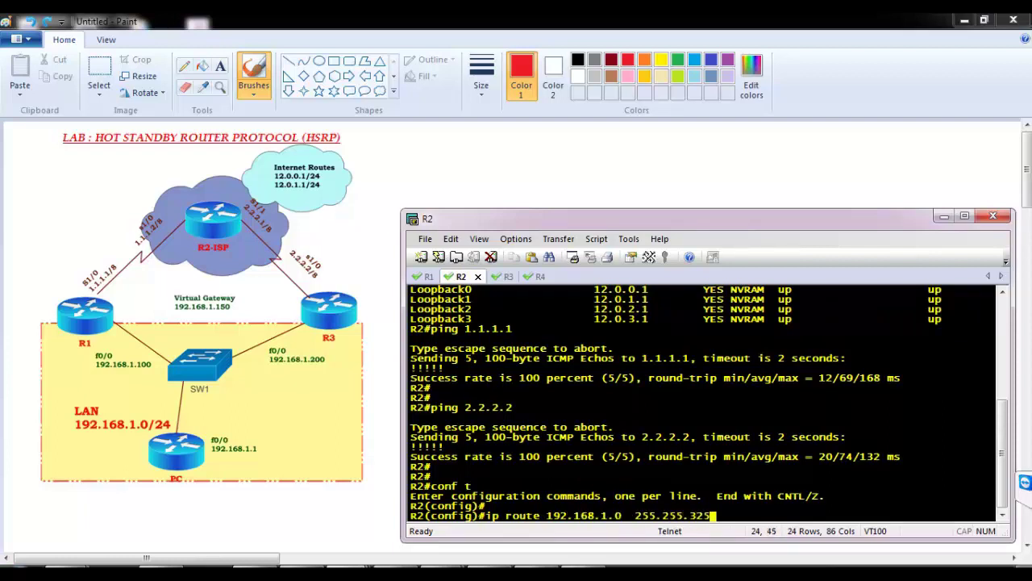
pyautogui.write('255.0  1.1.1.1')
pyautogui.press('Return')
pyautogui.press('Return')
# - Add a second R2 route to 192.168.1.0 255.255.255.0 through 2.2.2.2 and return to privileged EXEC mode
pyautogui.press('Up')
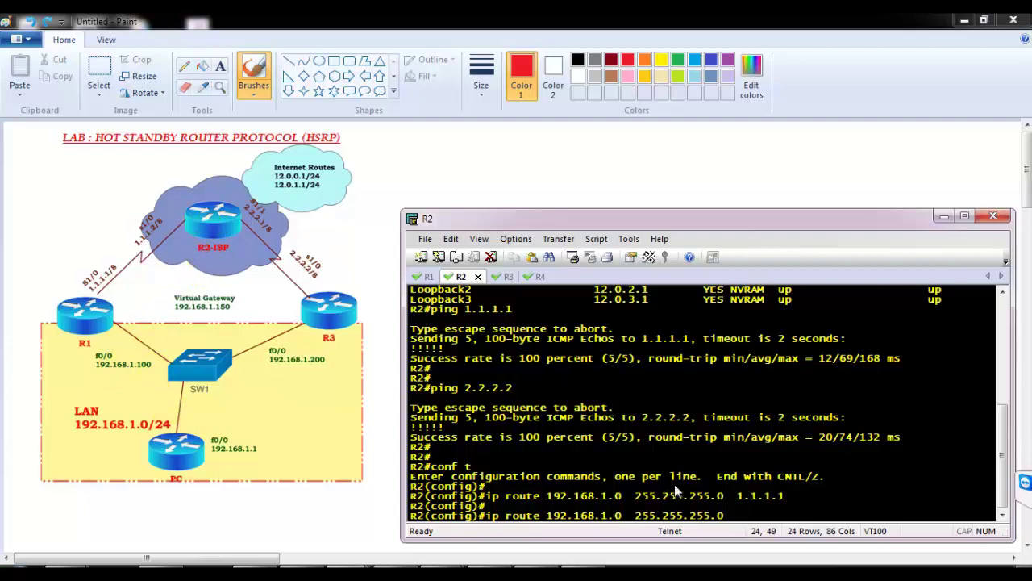
pyautogui.write('2.2.2.2')
pyautogui.press('Return')
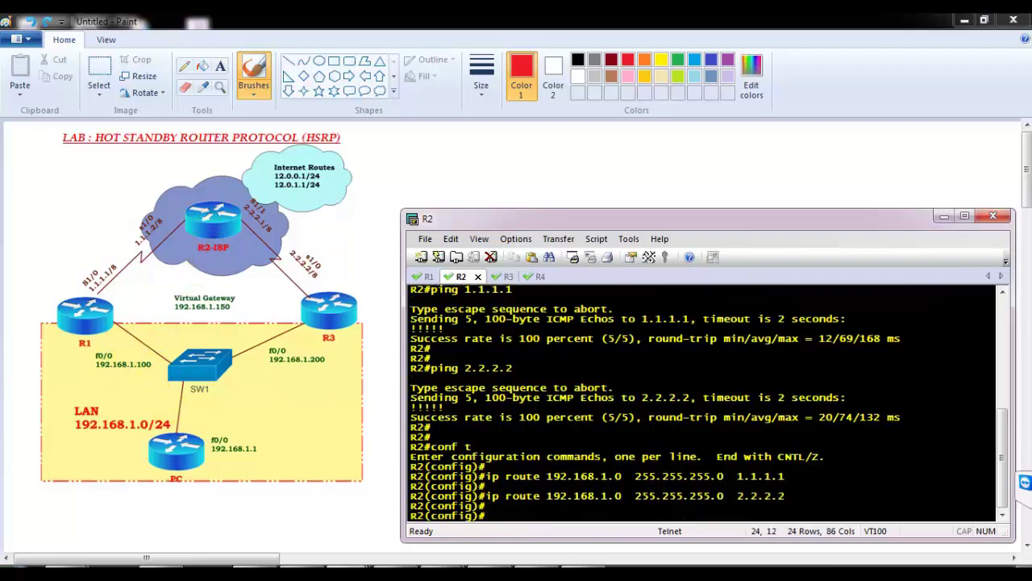
pyautogui.press('Return')
pyautogui.write('end')
pyautogui.press('Return')
pyautogui.press('Return')
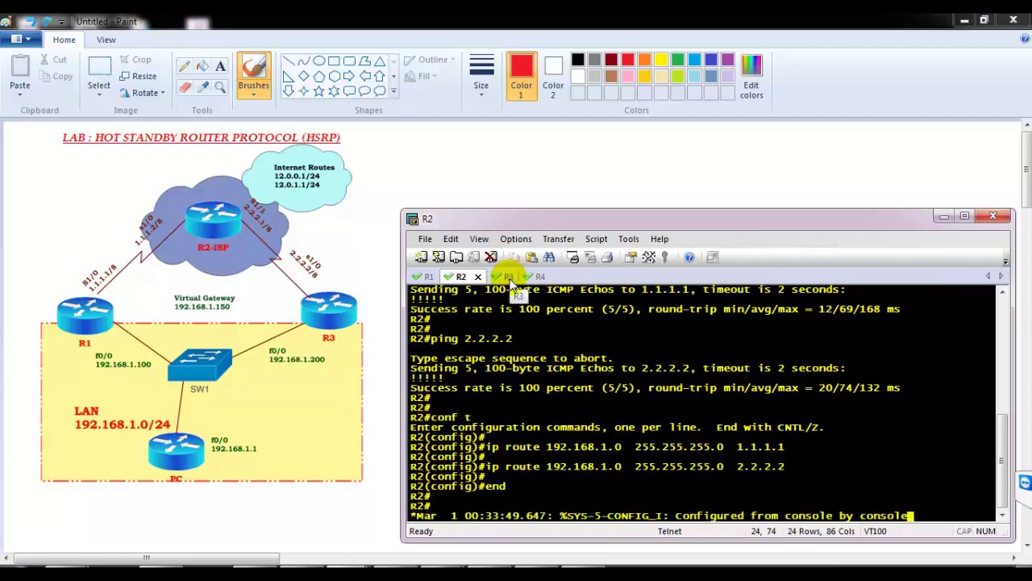
# - Return to the R1 console and leave its configuration mode
pyautogui.click(430, 276)
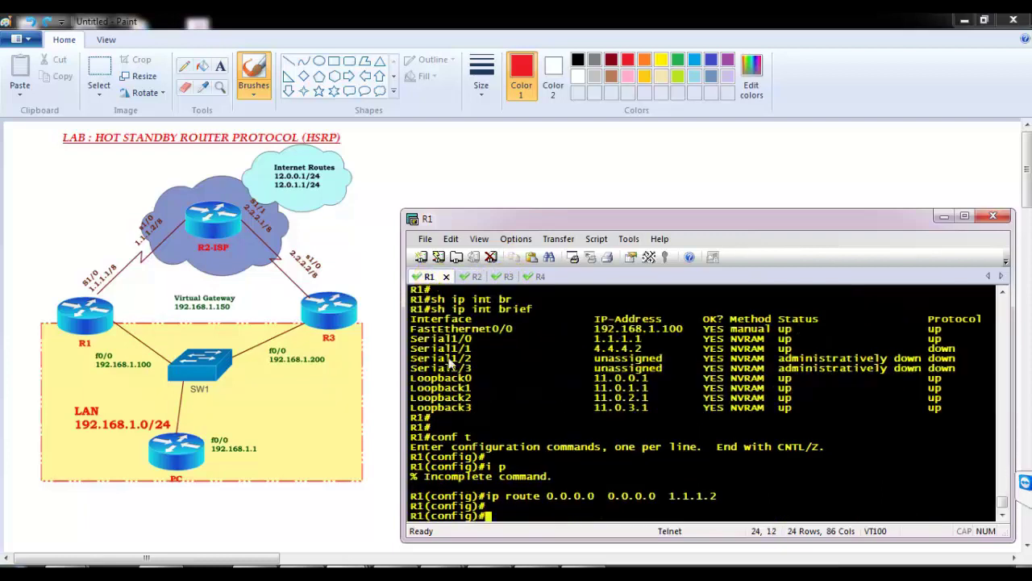
pyautogui.press('Return')
pyautogui.write('end')
pyautogui.press('Return')
pyautogui.press('Return')
# - Ping the Internet route address 12.0.0.1 from R1
pyautogui.write('ping ')
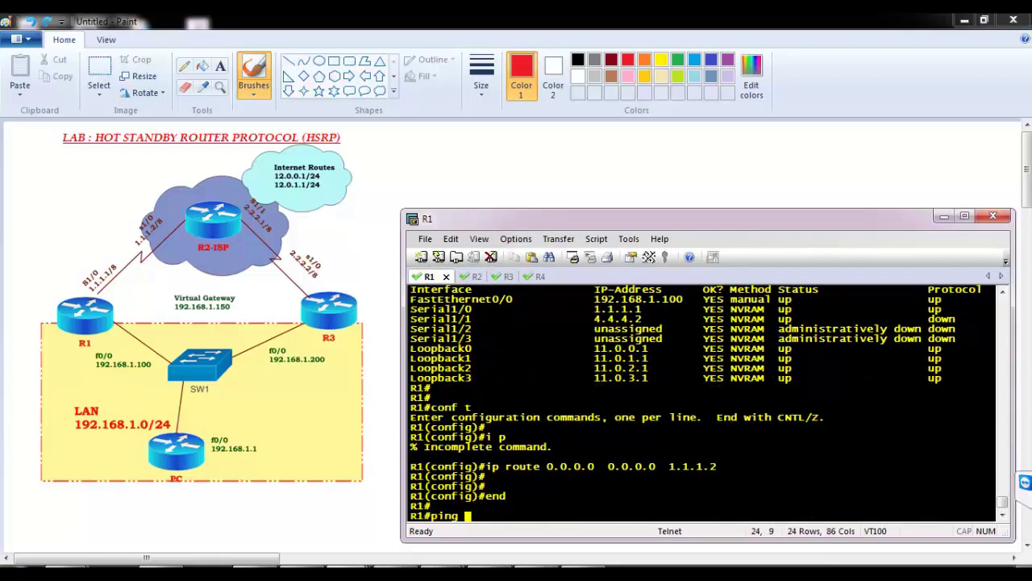
pyautogui.write('12.0.0.1')
pyautogui.press('Return')
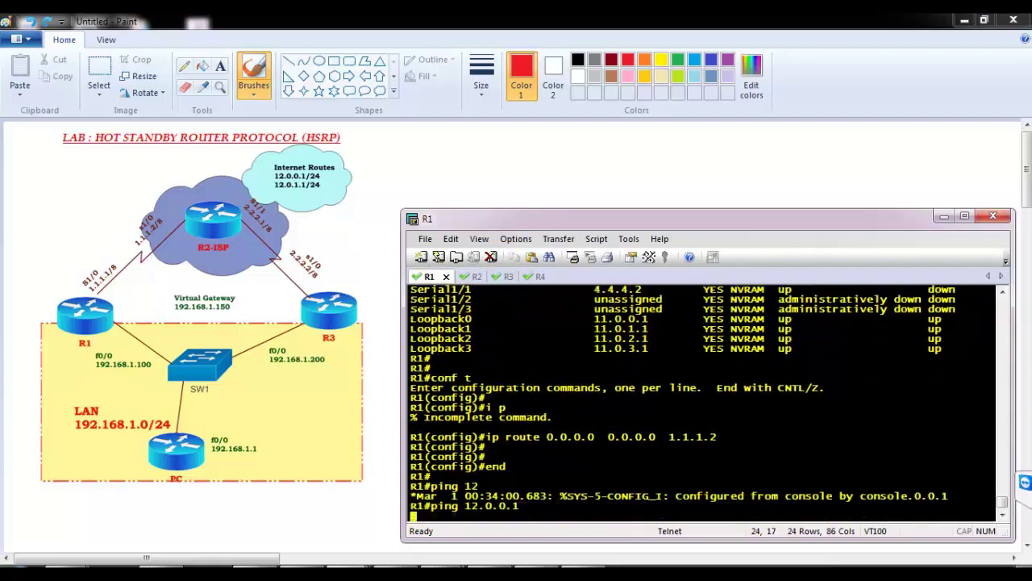
pyautogui.press('Return')
# - Ping R2's loopback address 12.0.2.1 from R1
pyautogui.press('Up')
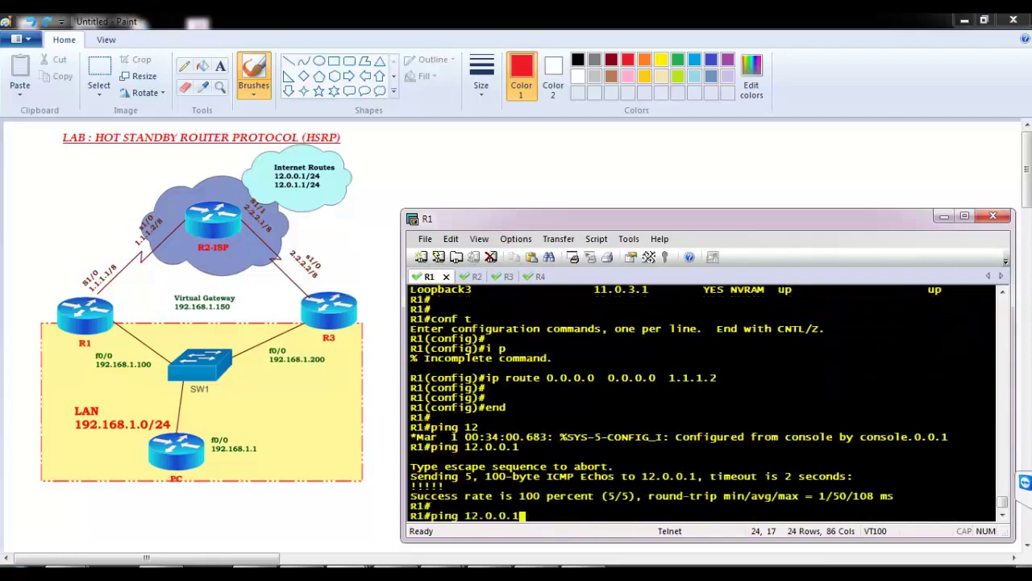
pyautogui.press('BackSpace')
pyautogui.write('2')
pyautogui.press('Return')
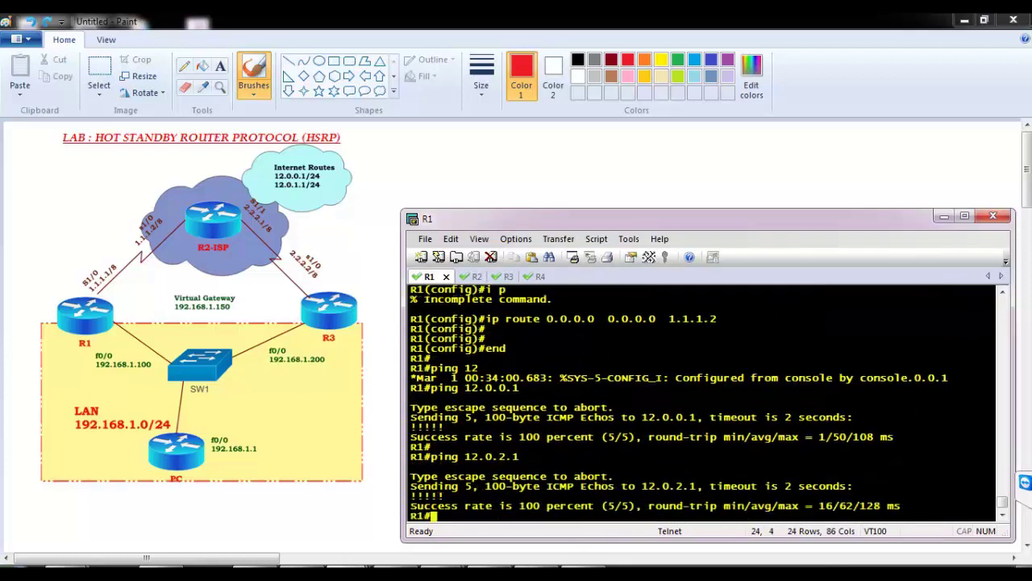
# - Ping the Internet route address 12.0.0.1 from R3
pyautogui.click(500, 275)
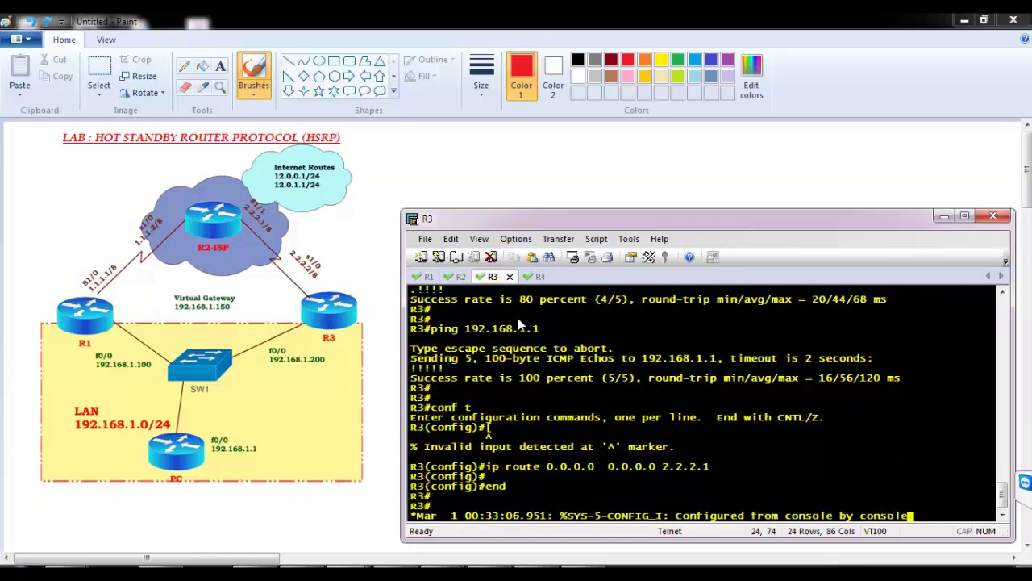
pyautogui.press('Return')
pyautogui.press('Return')
pyautogui.write('ping ')
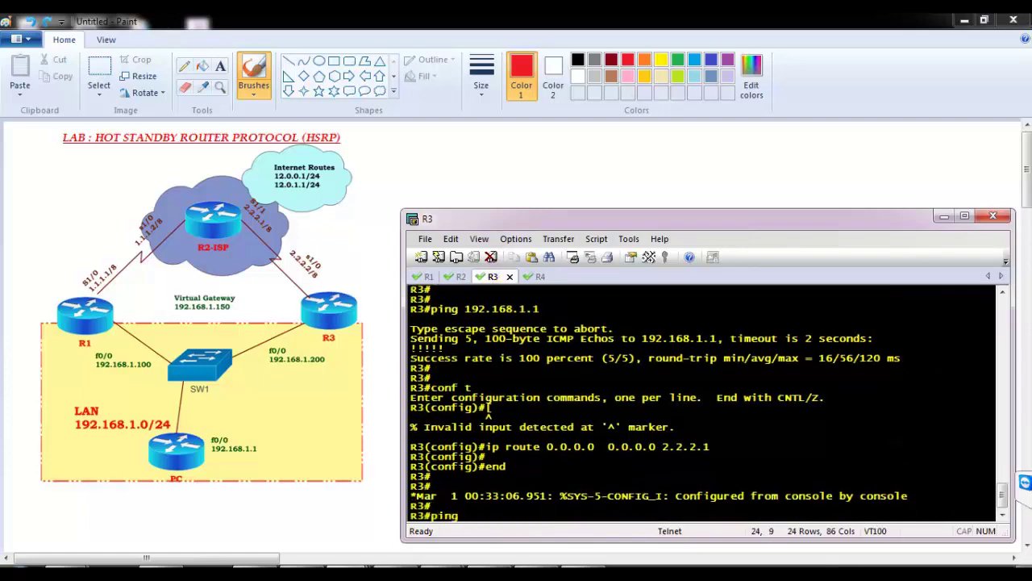
pyautogui.write('12.0.0.1')
pyautogui.press('Return')
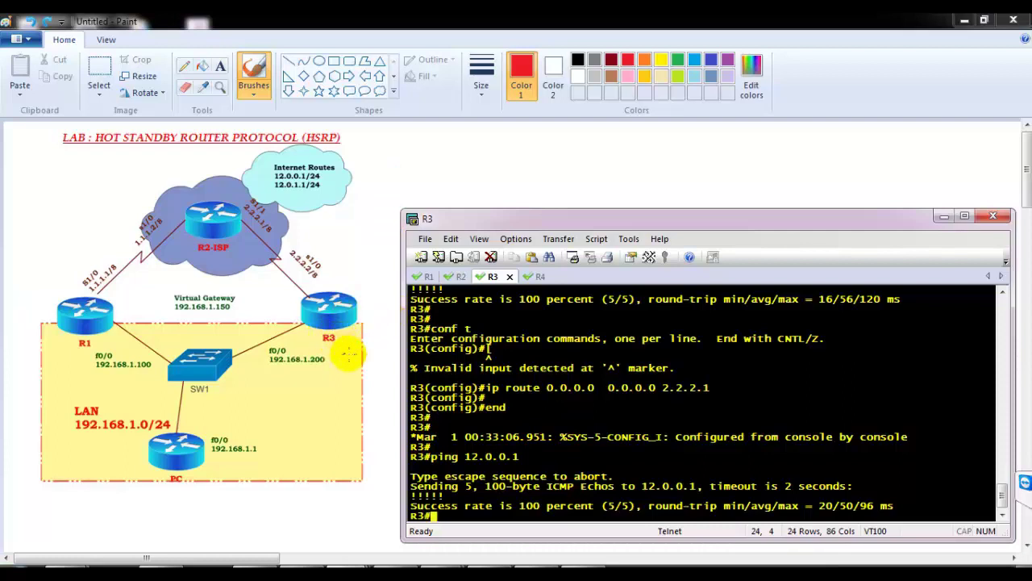
# - Switch to the Paint diagram, circle the PC in red and handwrite its address 192.168.1.1/24 beside a connecting line
pyautogui.hotkey('alt', 'Tab')
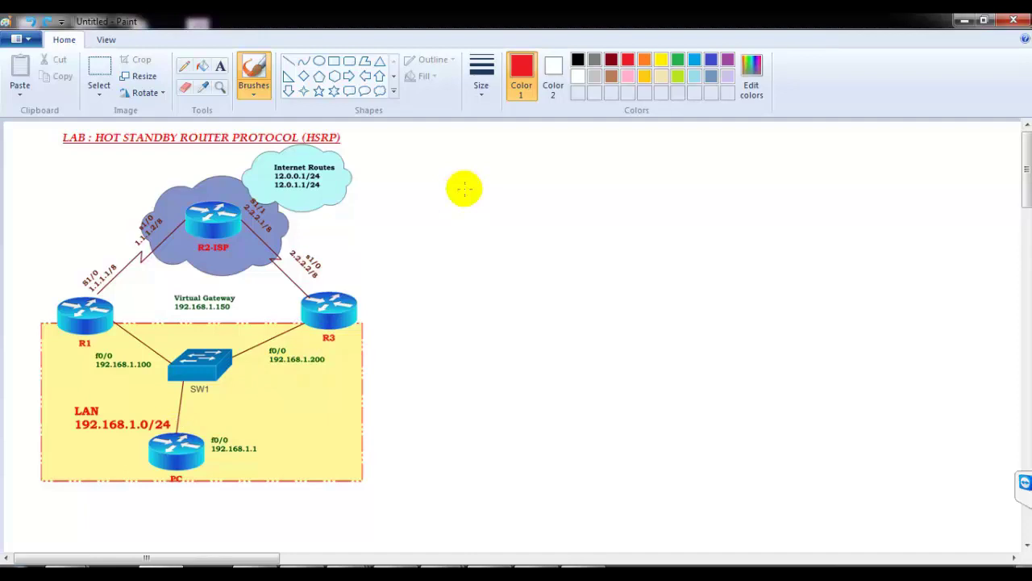
pyautogui.moveTo(196, 437)
pyautogui.mouseDown()
pyautogui.moveTo(196, 466)
pyautogui.moveTo(211, 456)
pyautogui.moveTo(204, 442)
pyautogui.moveTo(423, 399)
pyautogui.mouseUp()
pyautogui.moveTo(438, 381)
pyautogui.mouseDown()
pyautogui.moveTo(431, 392)
pyautogui.moveTo(450, 384)
pyautogui.mouseUp()
pyautogui.moveTo(460, 380)
pyautogui.mouseDown()
pyautogui.moveTo(459, 395)
pyautogui.moveTo(485, 386)
pyautogui.moveTo(495, 401)
pyautogui.mouseUp()
pyautogui.moveTo(502, 373)
pyautogui.mouseDown()
pyautogui.moveTo(513, 395)
pyautogui.moveTo(528, 388)
pyautogui.mouseUp()
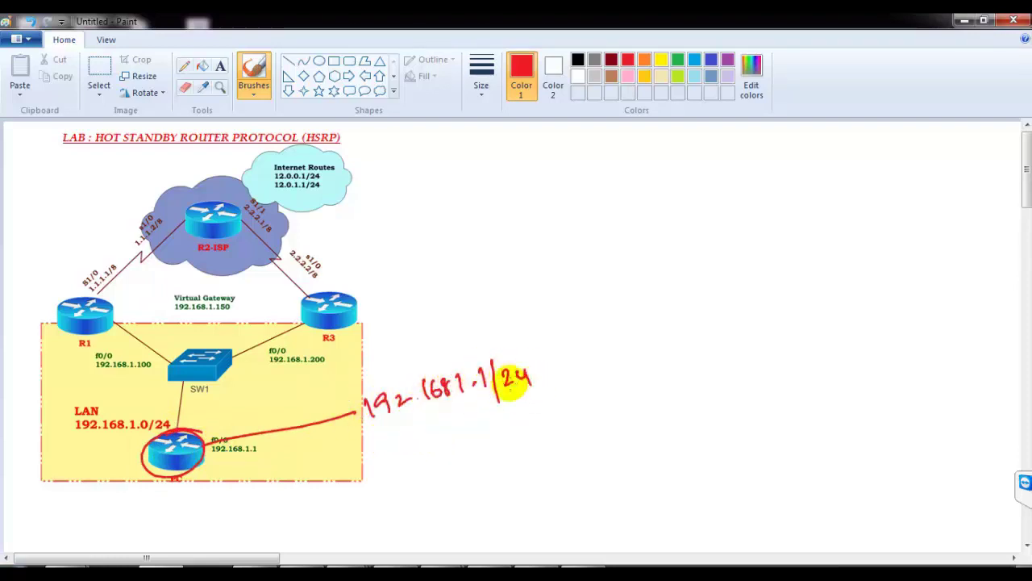
# - Handwrite "DG" in indigo below the PC's address note and circle the f0/0 addresses of R1 and R3
pyautogui.click(710, 58)
pyautogui.moveTo(333, 444)
pyautogui.mouseDown()
pyautogui.moveTo(333, 464)
pyautogui.moveTo(378, 455)
pyautogui.mouseUp()
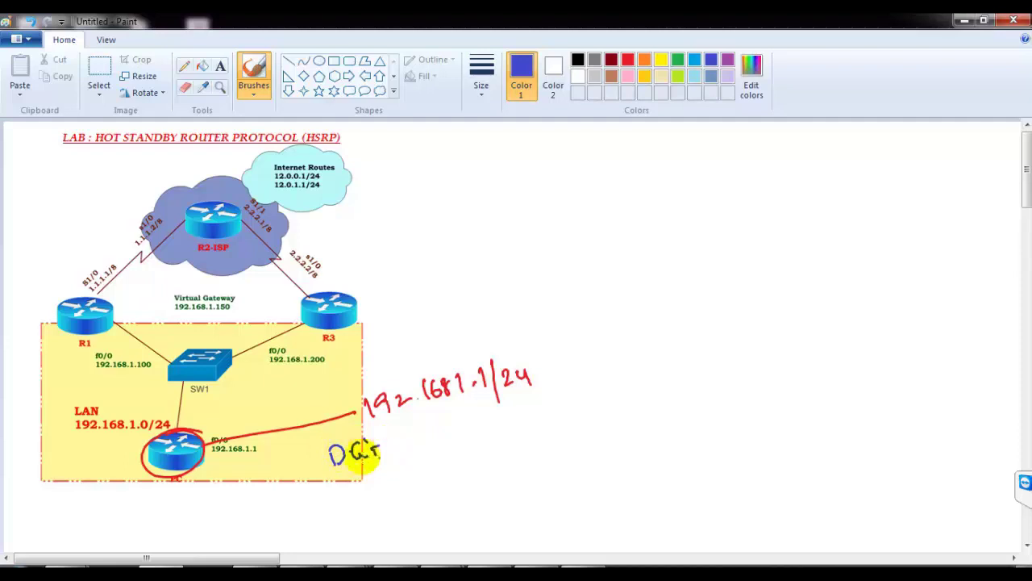
pyautogui.moveTo(161, 368); pyautogui.dragTo(149, 361)
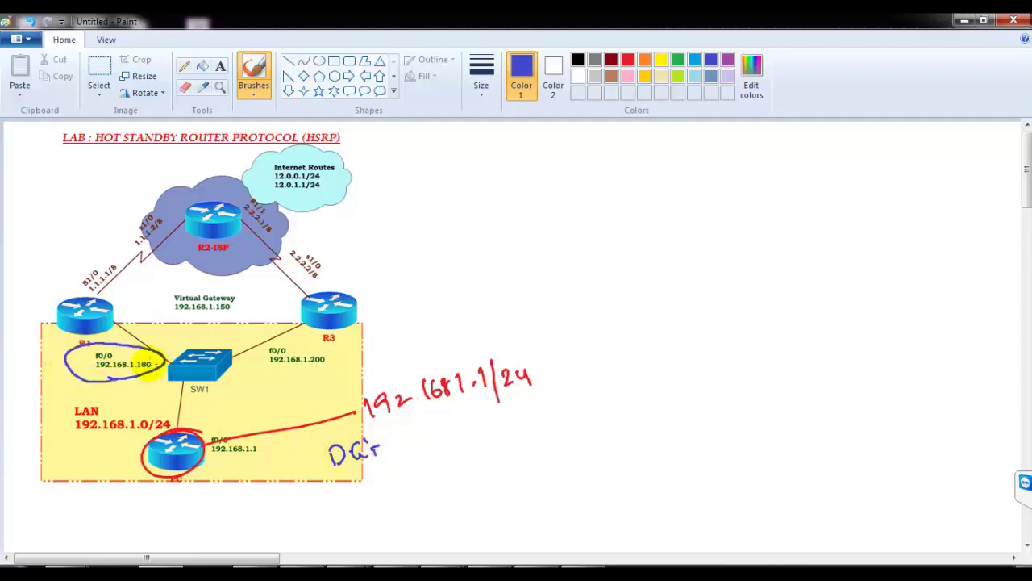
pyautogui.moveTo(304, 376)
pyautogui.mouseDown()
pyautogui.moveTo(321, 341)
pyautogui.moveTo(256, 366)
pyautogui.moveTo(326, 363)
pyautogui.moveTo(298, 374)
pyautogui.mouseUp()
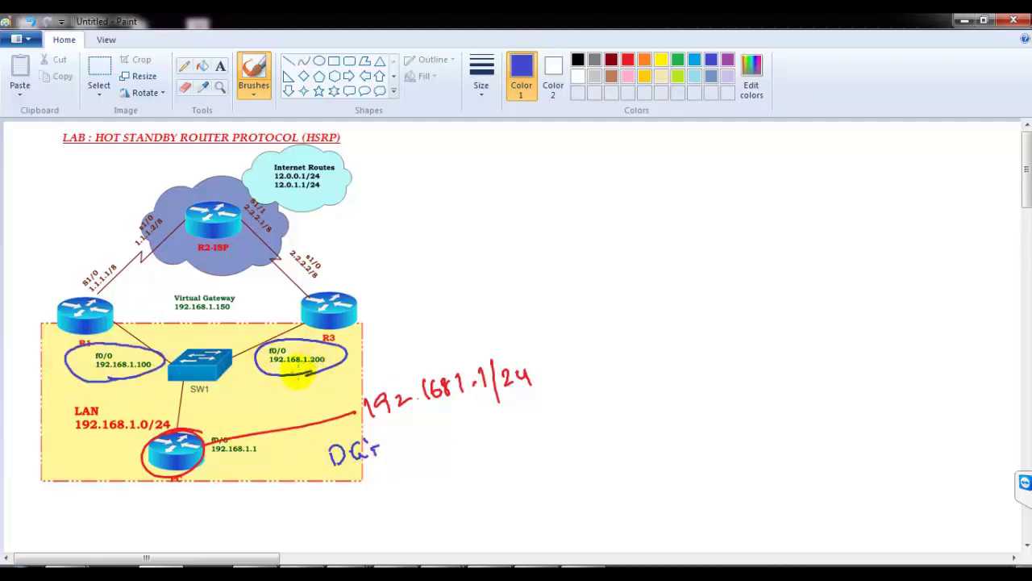
# - Handwrite "1.100" beside the DG note with an arrow past R1, and change it to "1.200" with an arrow past R3
pyautogui.moveTo(416, 431)
pyautogui.mouseDown()
pyautogui.moveTo(421, 454)
pyautogui.moveTo(466, 425)
pyautogui.mouseUp()
pyautogui.click(429, 444)
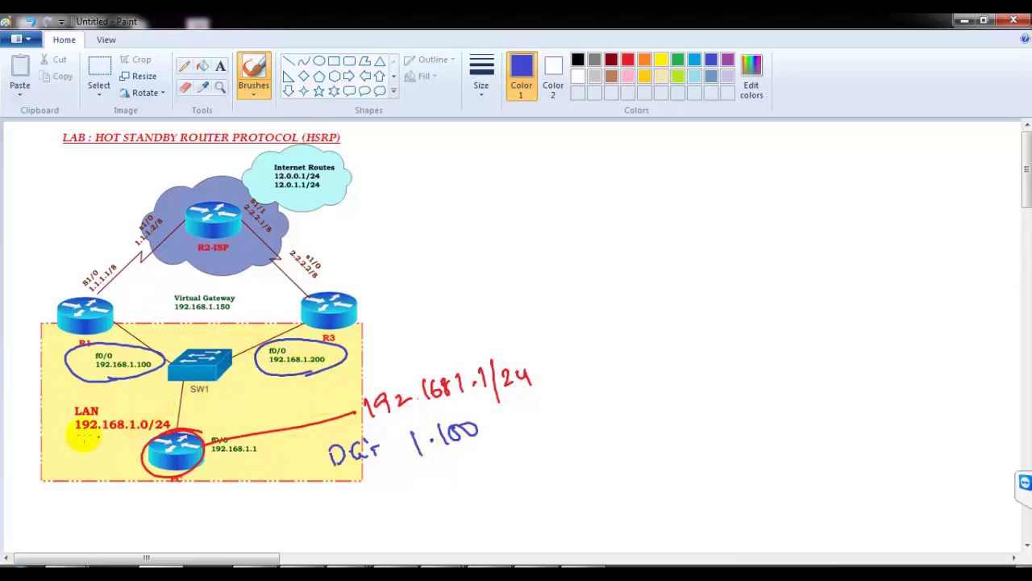
pyautogui.moveTo(50, 397)
pyautogui.mouseDown()
pyautogui.moveTo(28, 385)
pyautogui.moveTo(29, 257)
pyautogui.mouseUp()
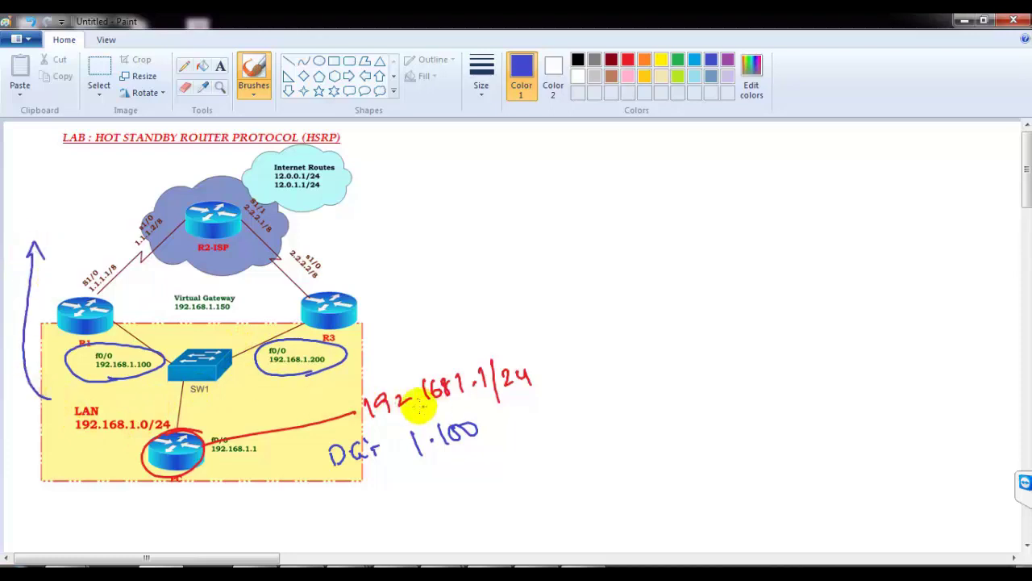
pyautogui.moveTo(421, 429); pyautogui.dragTo(437, 447)
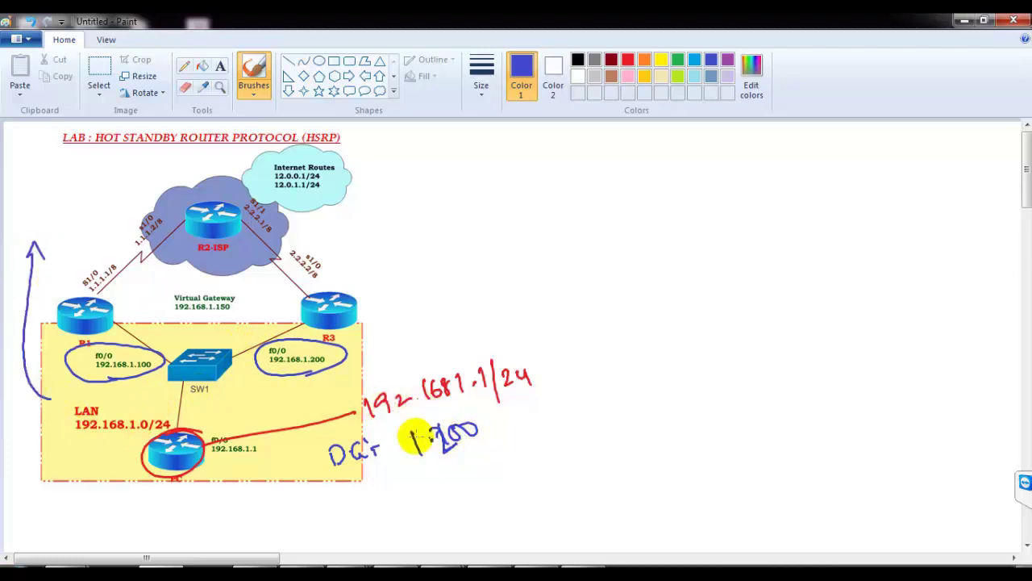
pyautogui.moveTo(274, 396)
pyautogui.mouseDown()
pyautogui.moveTo(361, 363)
pyautogui.moveTo(363, 270)
pyautogui.moveTo(388, 276)
pyautogui.mouseUp()
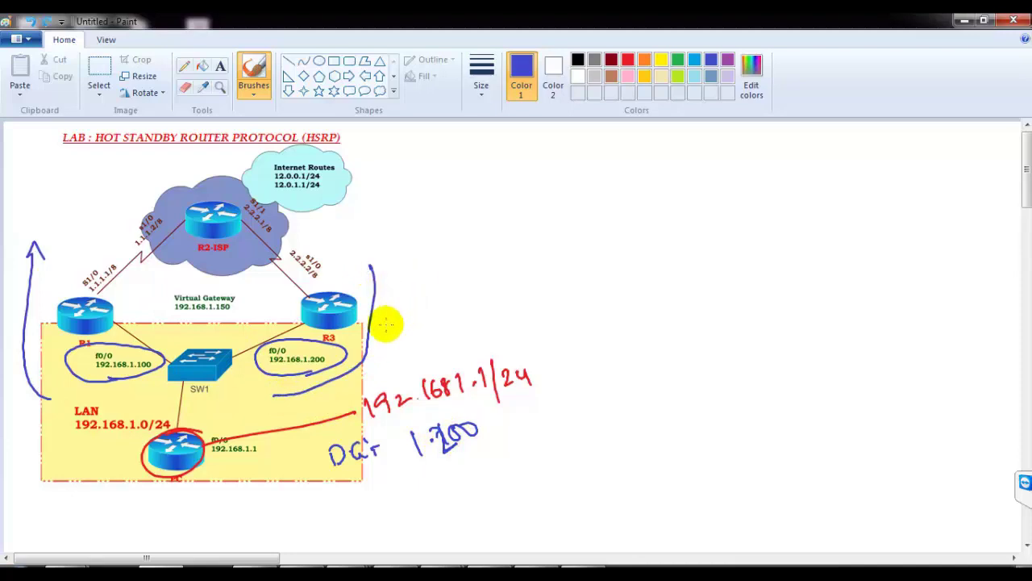
# - Undo the handwritten gateway and address notes, arrows and blue circles, keeping only the red circle around the PC
pyautogui.hotkey('ctrl', 'z')
pyautogui.hotkey('ctrl', 'z')
pyautogui.hotkey('ctrl', 'z')
pyautogui.hotkey('ctrl', 'z')
pyautogui.hotkey('ctrl', 'z')
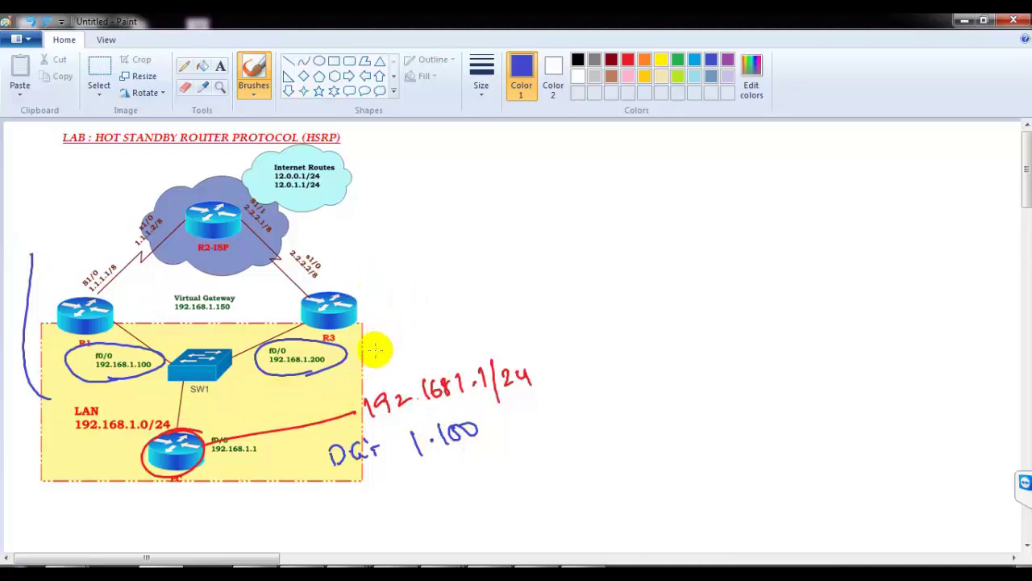
pyautogui.hotkey('ctrl', 'z')
pyautogui.hotkey('ctrl', 'z')
pyautogui.hotkey('ctrl', 'z')
pyautogui.hotkey('ctrl', 'z')
pyautogui.hotkey('ctrl', 'z')
pyautogui.hotkey('ctrl', 'z')
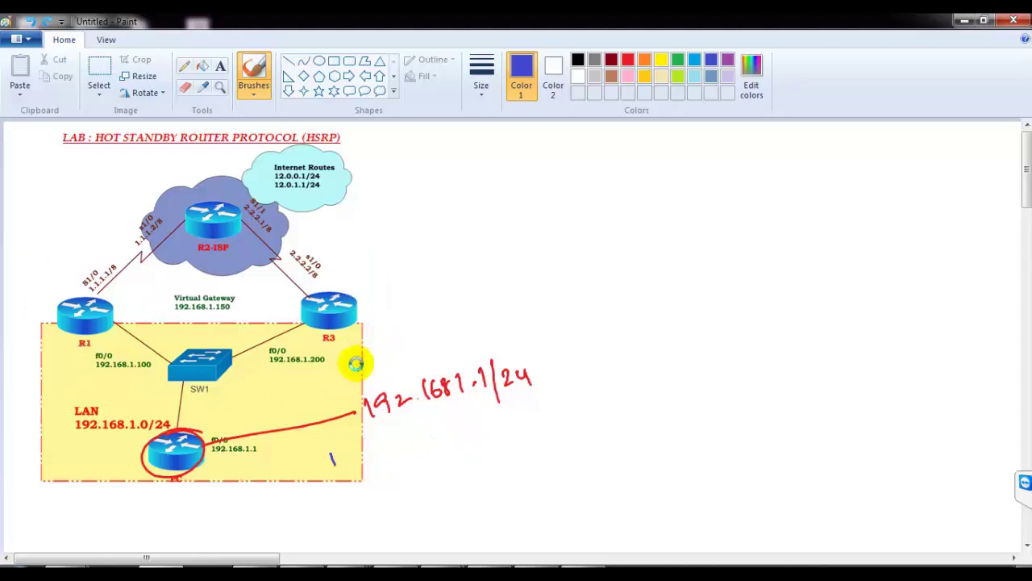
pyautogui.hotkey('ctrl', 'z')
pyautogui.hotkey('ctrl', 'z')
pyautogui.hotkey('ctrl', 'z')
pyautogui.hotkey('ctrl', 'z')
pyautogui.hotkey('ctrl', 'z')
pyautogui.hotkey('ctrl', 'z')
pyautogui.hotkey('ctrl', 'z')
pyautogui.hotkey('ctrl', 'z')
pyautogui.hotkey('ctrl', 'z')
pyautogui.hotkey('ctrl', 'z')
pyautogui.hotkey('ctrl', 'z')
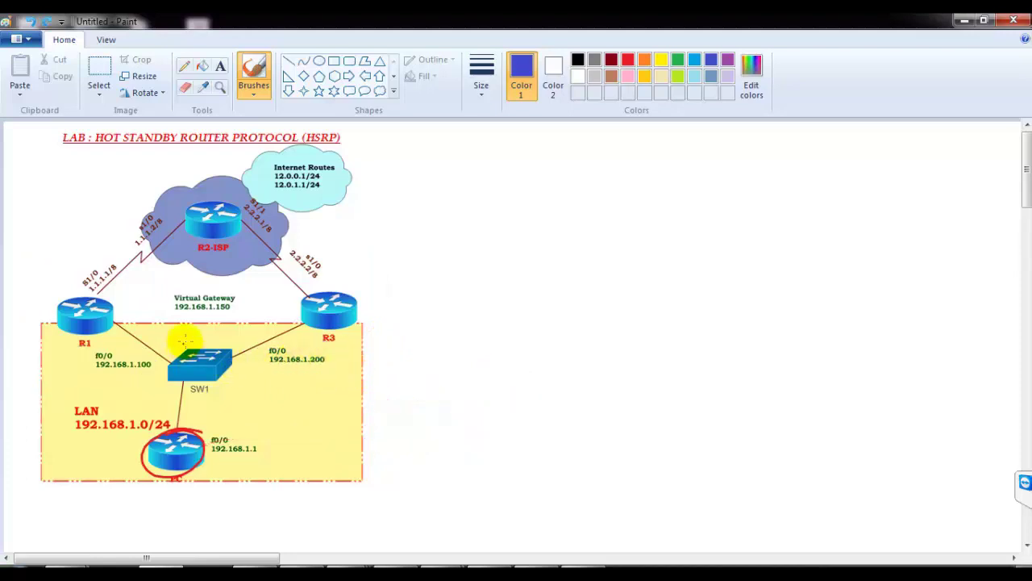
# - Circle the Virtual Gateway label, underline the f0/0 addresses of R1 and R3, and link the circle to a handwritten "HSRP"
pyautogui.moveTo(210, 321)
pyautogui.mouseDown()
pyautogui.moveTo(246, 307)
pyautogui.moveTo(220, 280)
pyautogui.moveTo(164, 287)
pyautogui.moveTo(170, 314)
pyautogui.moveTo(236, 293)
pyautogui.moveTo(232, 321)
pyautogui.mouseUp()
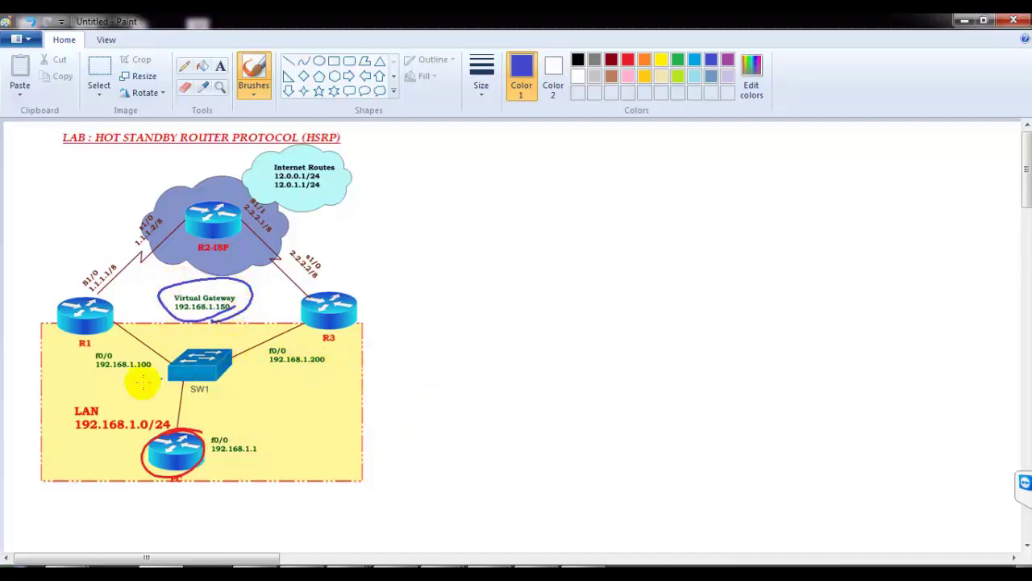
pyautogui.moveTo(97, 369); pyautogui.dragTo(157, 367)
pyautogui.moveTo(292, 373); pyautogui.dragTo(313, 372)
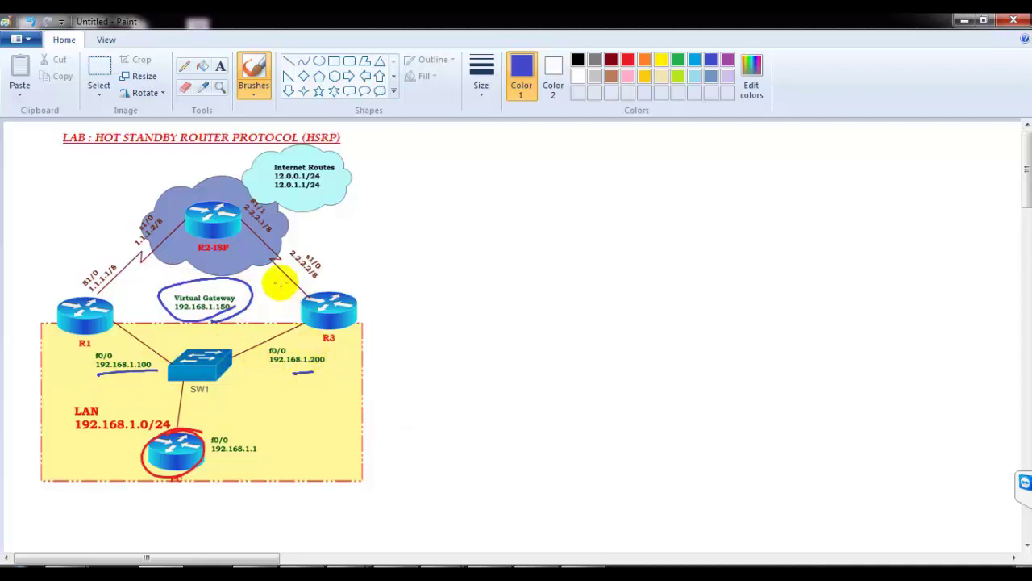
pyautogui.moveTo(236, 295)
pyautogui.mouseDown()
pyautogui.moveTo(428, 214)
pyautogui.moveTo(408, 218)
pyautogui.mouseUp()
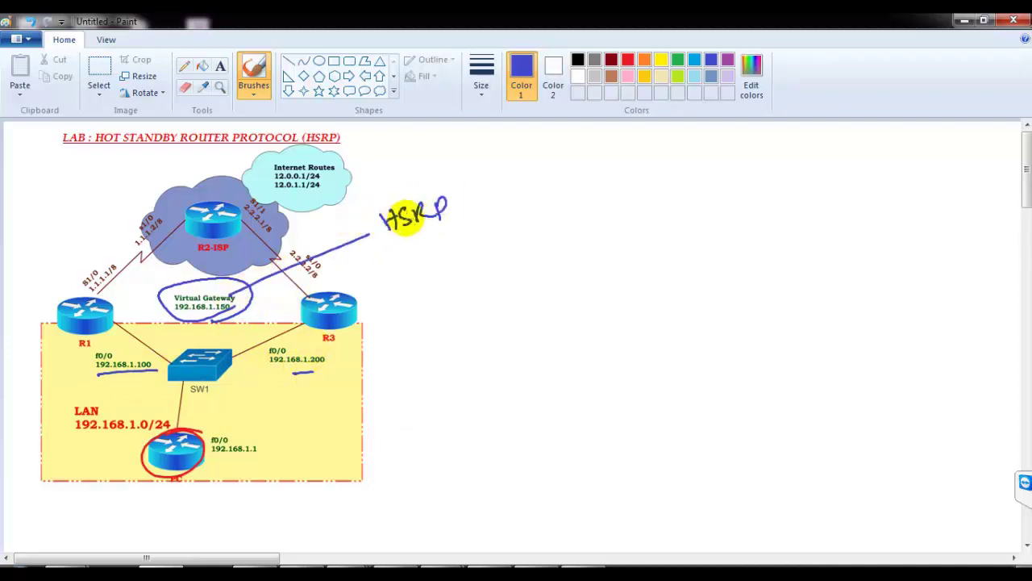
# - Undo the HSRP note and all remaining pen marks, including the red PC circle, to clear the diagram
pyautogui.hotkey('ctrl', 'z')
pyautogui.hotkey('ctrl', 'z')
pyautogui.hotkey('ctrl', 'z')
pyautogui.hotkey('ctrl', 'z')
pyautogui.hotkey('ctrl', 'z')
pyautogui.hotkey('ctrl', 'z')
pyautogui.hotkey('ctrl', 'z')
pyautogui.hotkey('ctrl', 'z')
pyautogui.hotkey('ctrl', 'z')
pyautogui.hotkey('ctrl', 'z')
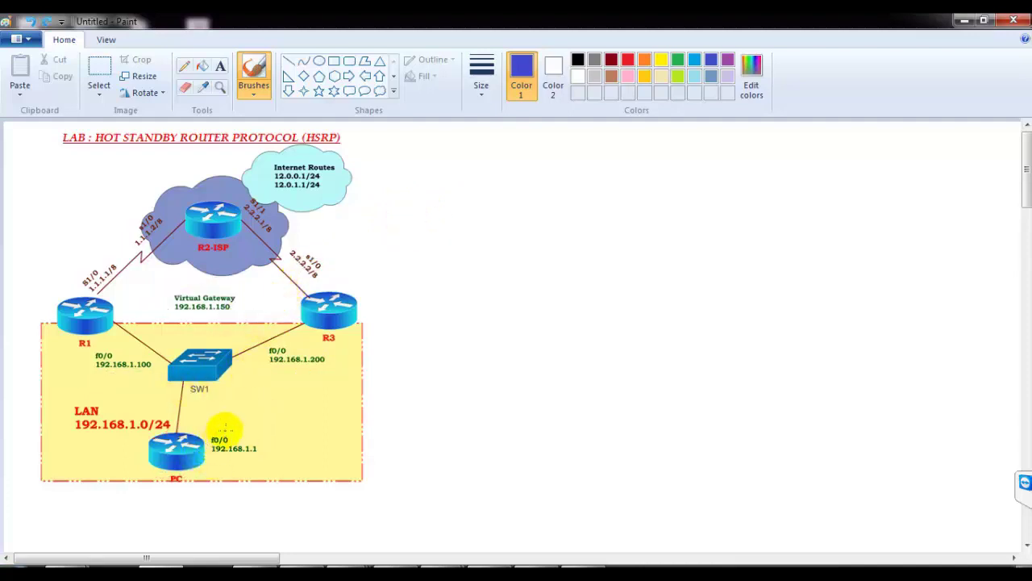
# - Circle the PC in indigo and draw an arrow from it to a handwritten "PC" followed by a small arrow
pyautogui.moveTo(206, 418)
pyautogui.mouseDown()
pyautogui.moveTo(242, 467)
pyautogui.moveTo(312, 450)
pyautogui.moveTo(305, 469)
pyautogui.moveTo(323, 442)
pyautogui.mouseUp()
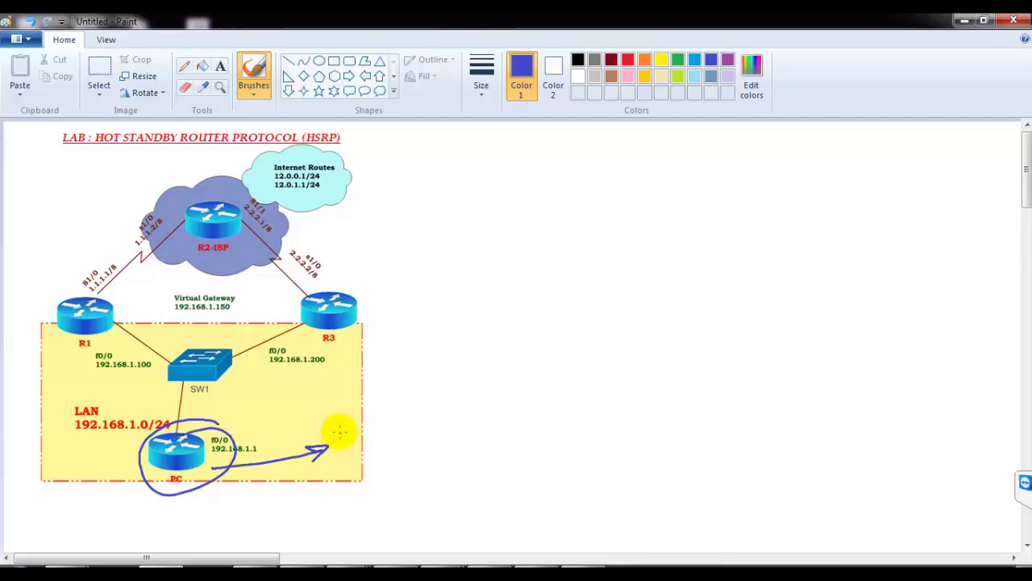
pyautogui.moveTo(343, 427); pyautogui.dragTo(343, 444)
pyautogui.moveTo(343, 428)
pyautogui.mouseDown()
pyautogui.moveTo(372, 437)
pyautogui.moveTo(409, 421)
pyautogui.mouseUp()
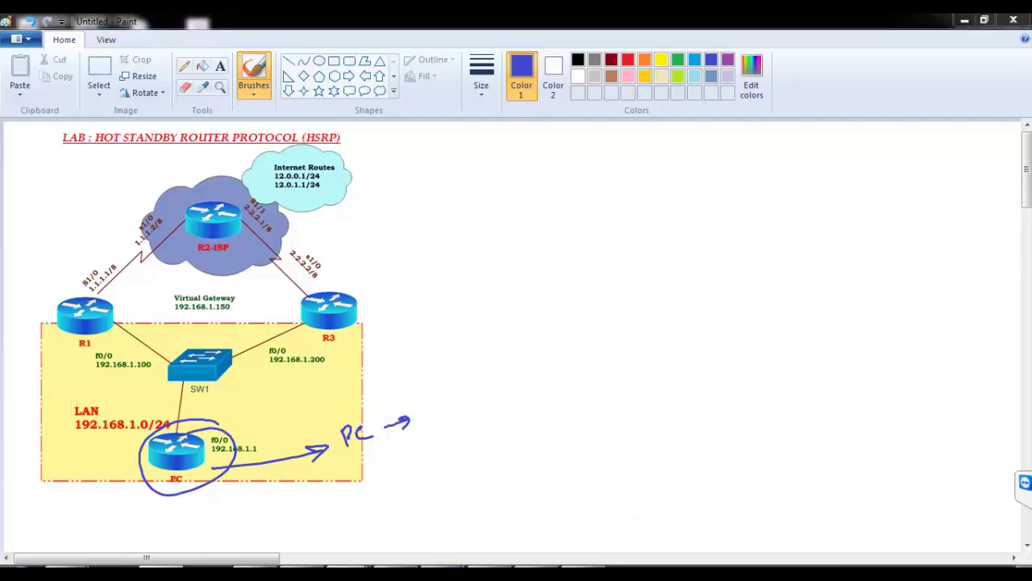
# - Switch to the R4 terminal session and display its IP routing table, checking the listed connected networks
pyautogui.moveTo(355, 565)
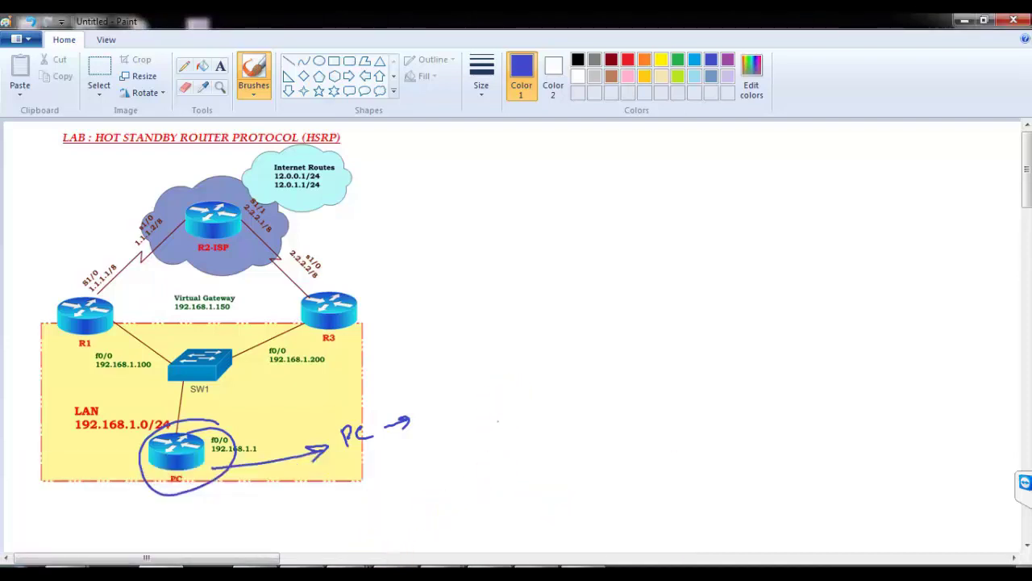
pyautogui.hotkey('alt', 'Tab')
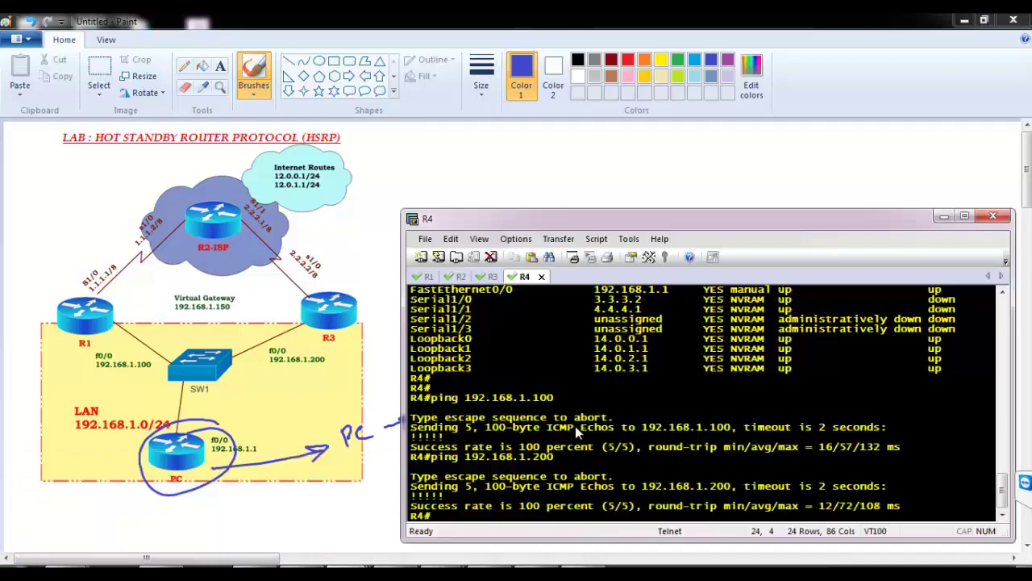
pyautogui.press('Return')
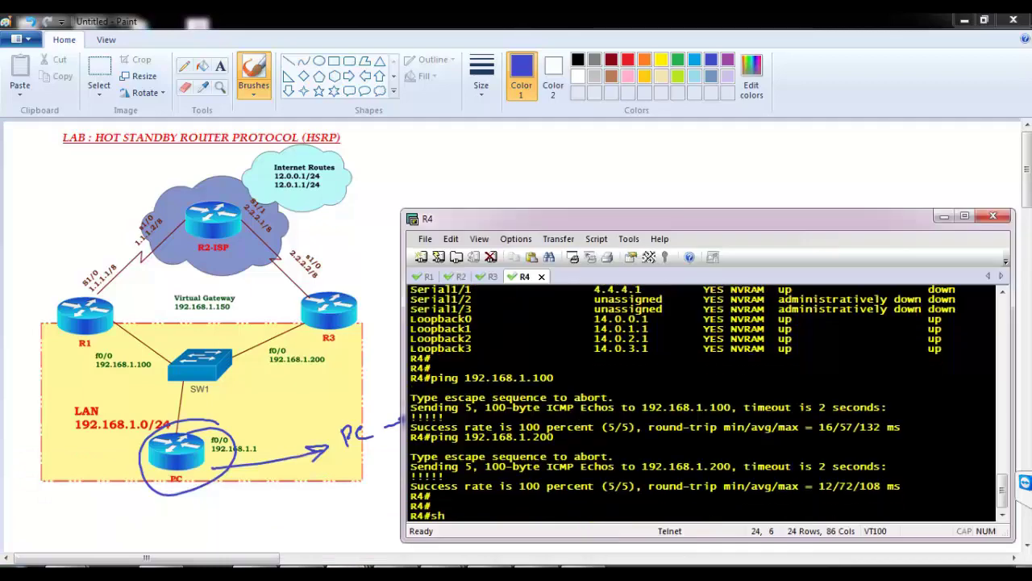
pyautogui.write('sh ip rou')
pyautogui.press('Tab')
pyautogui.press('Return')
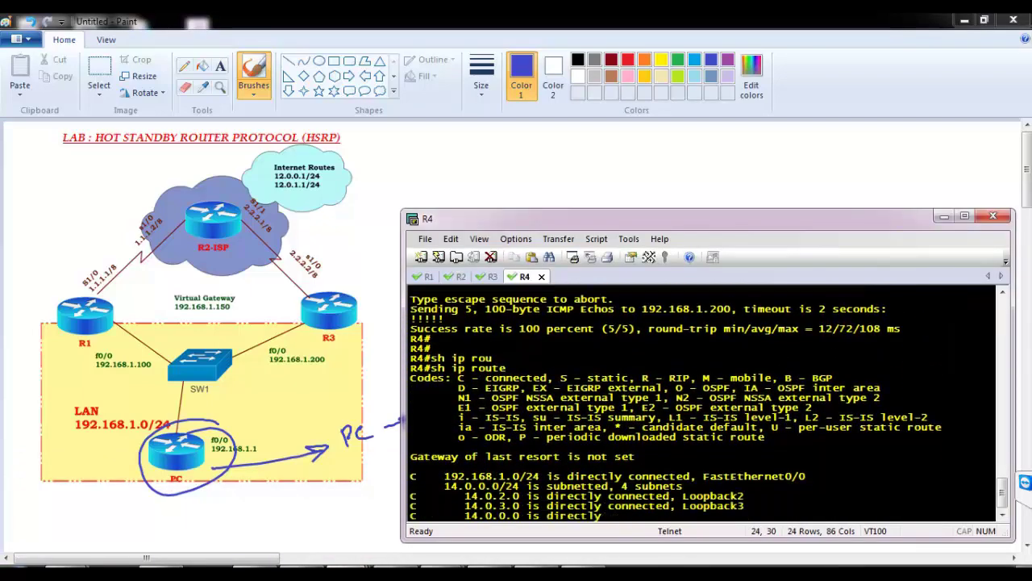
pyautogui.press('Return')
pyautogui.press('Return')
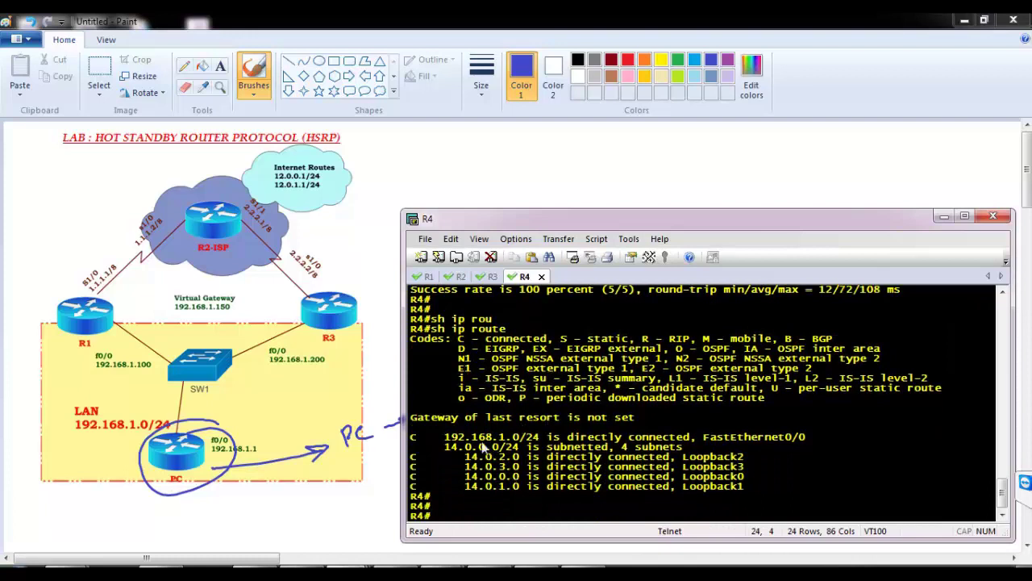
pyautogui.moveTo(482, 443); pyautogui.dragTo(561, 483)
pyautogui.click(554, 483)
# - Ping the Internet route address 12.0.0.1 from R4
pyautogui.press('Return')
pyautogui.write('ping')
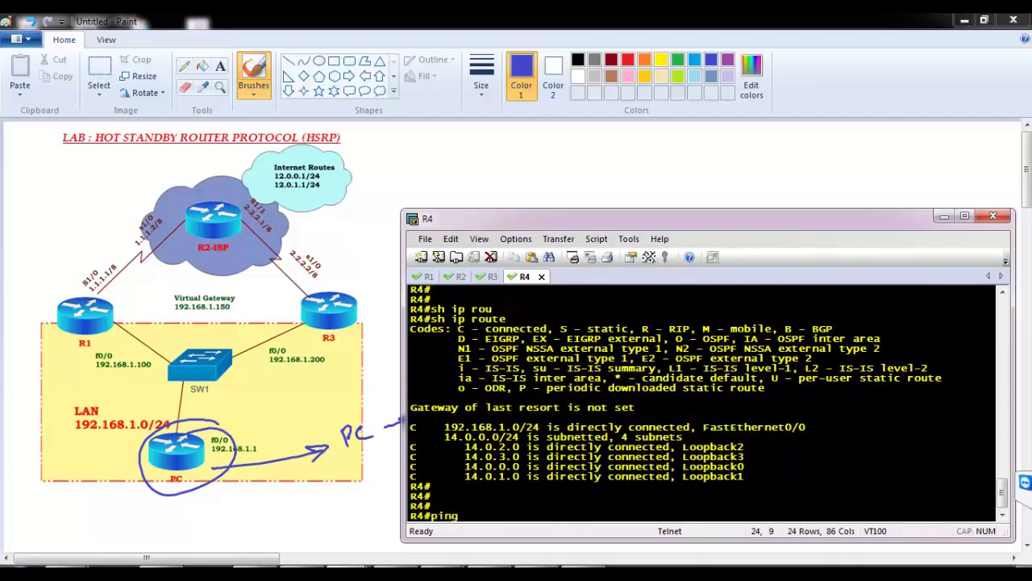
pyautogui.write(' 12.0.0.1')
pyautogui.press('Return')
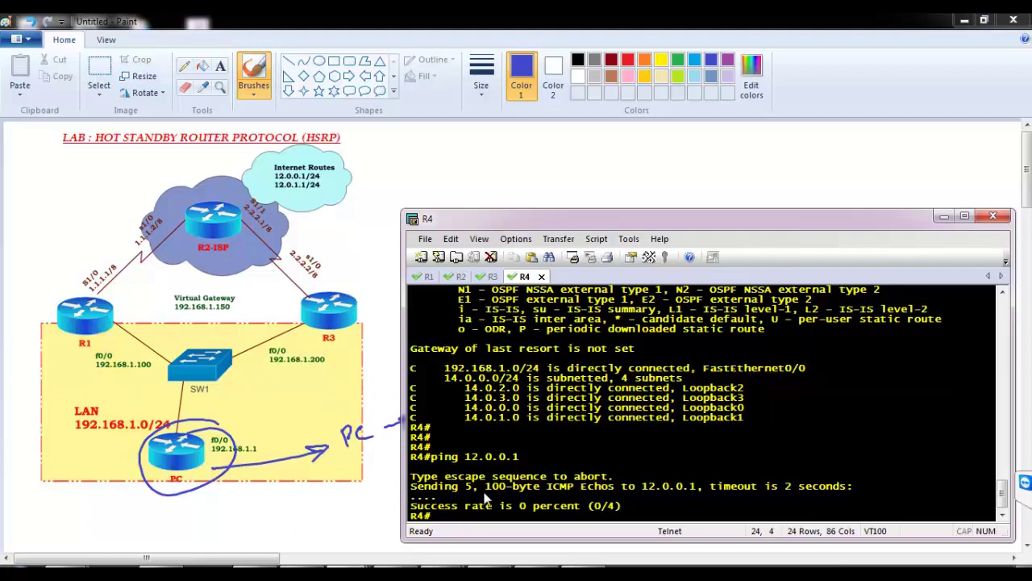
# - Enter global configuration mode on R4
pyautogui.press('Return')
pyautogui.write('conf t')
pyautogui.press('Return')
pyautogui.press('Return')
pyautogui.write('ip route 0.0.0.0')
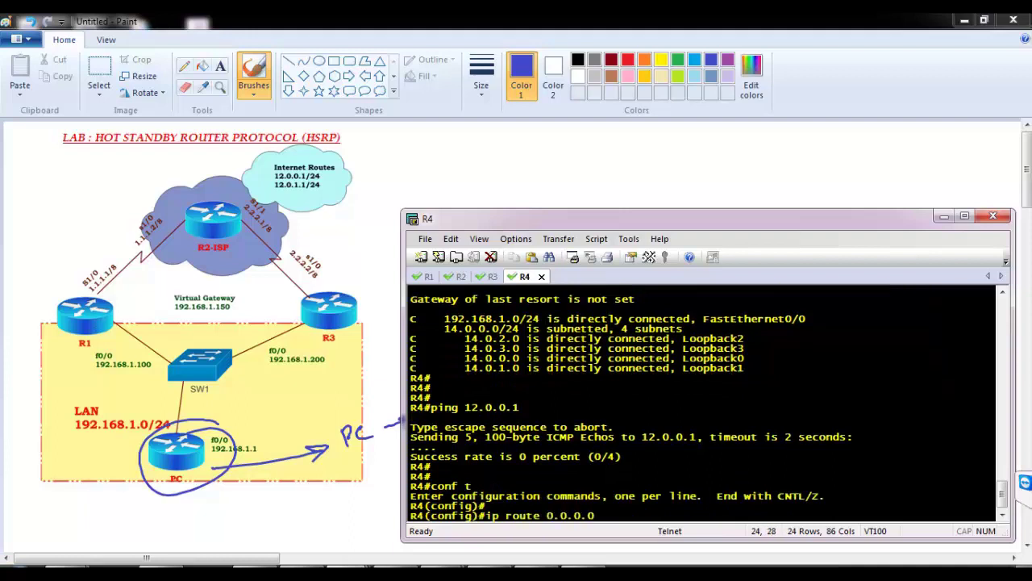
pyautogui.press('BackSpace')
pyautogui.press('BackSpace')
pyautogui.press('BackSpace')
pyautogui.press('BackSpace')
pyautogui.press('BackSpace')
pyautogui.press('BackSpace')
pyautogui.press('BackSpace')
pyautogui.press('BackSpace')
pyautogui.press('BackSpace')
pyautogui.press('BackSpace')
pyautogui.write('t')
pyautogui.press('Return')
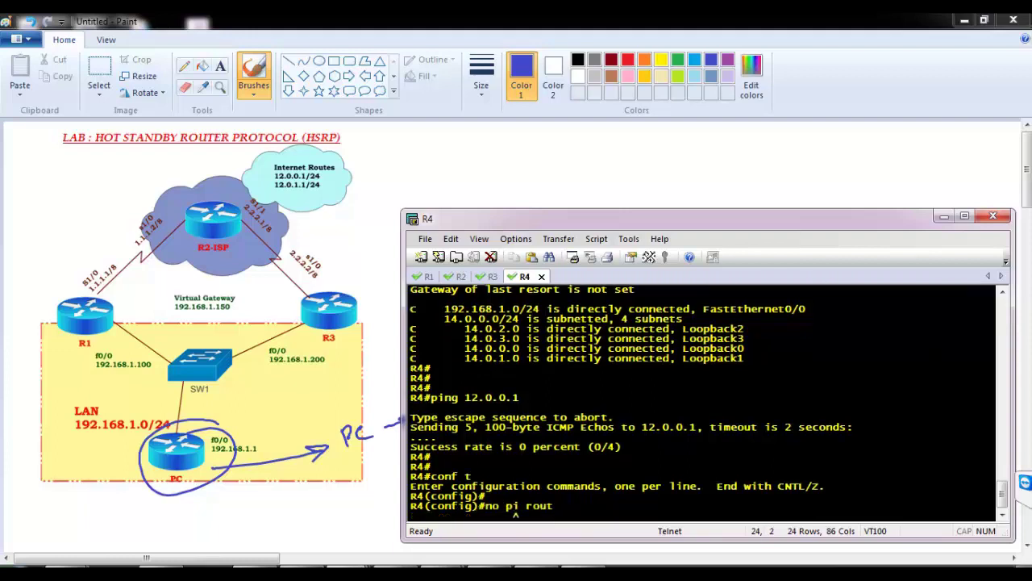
# - Disable IP routing on R4 with the command no ip routing
pyautogui.write('nfig)#no ip routing')
pyautogui.press('Return')
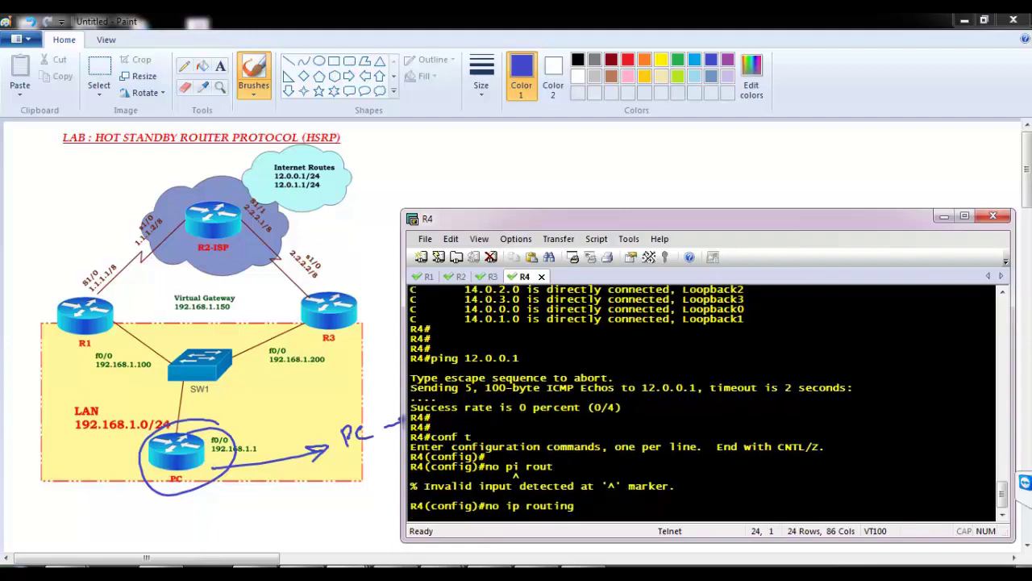
pyautogui.press('Return')
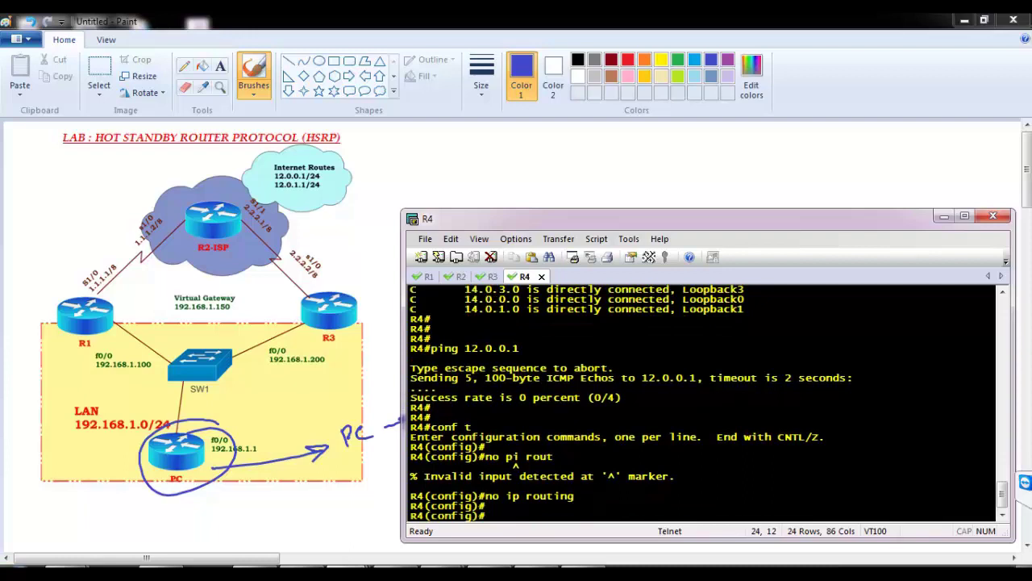
# - Set R4's IP default gateway to 192.168.1.100
pyautogui.write('ip de')
pyautogui.press('Tab')
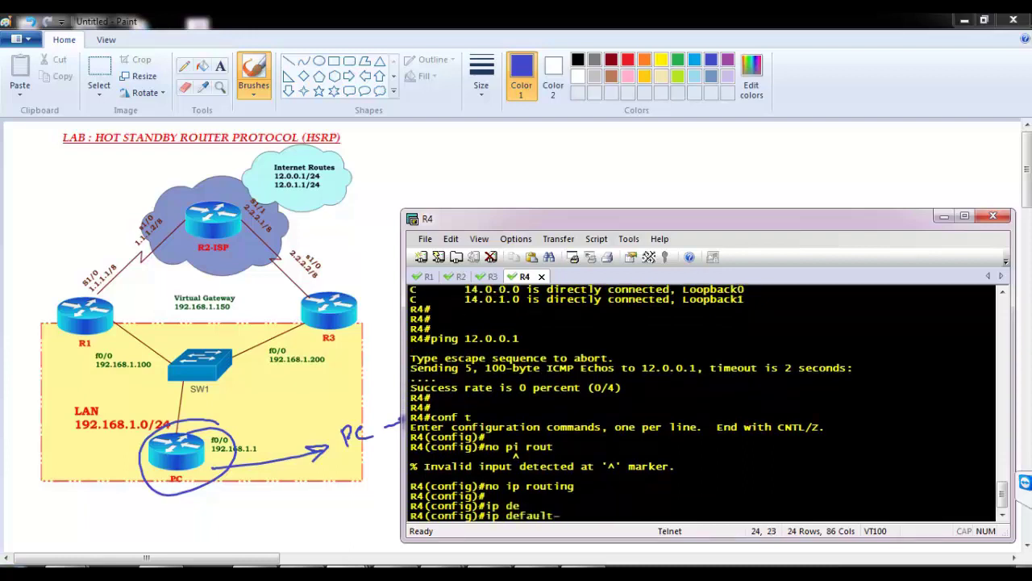
pyautogui.write('g')
pyautogui.press('Tab')
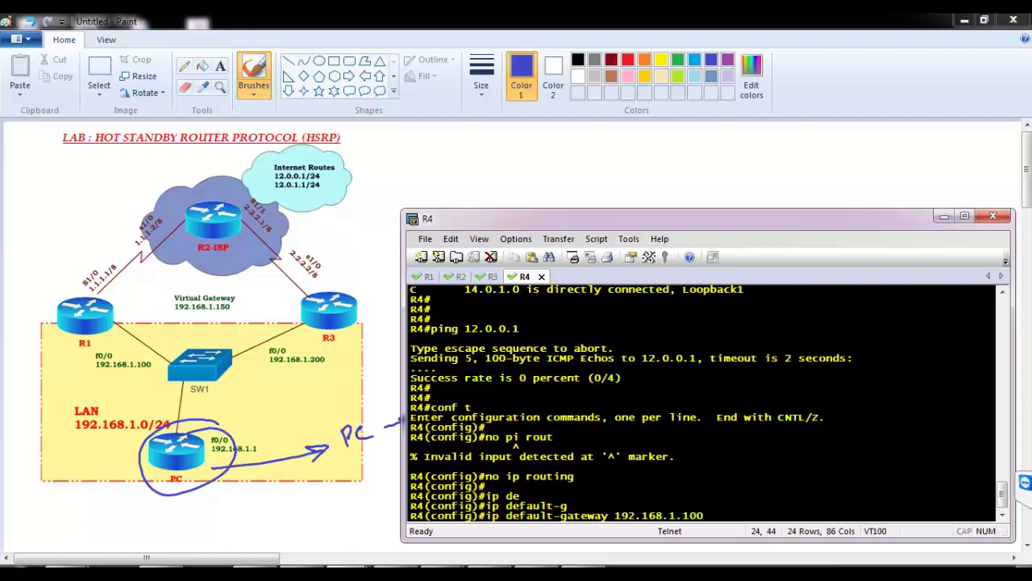
pyautogui.press('Return')
pyautogui.press('Return')
pyautogui.press('Return')
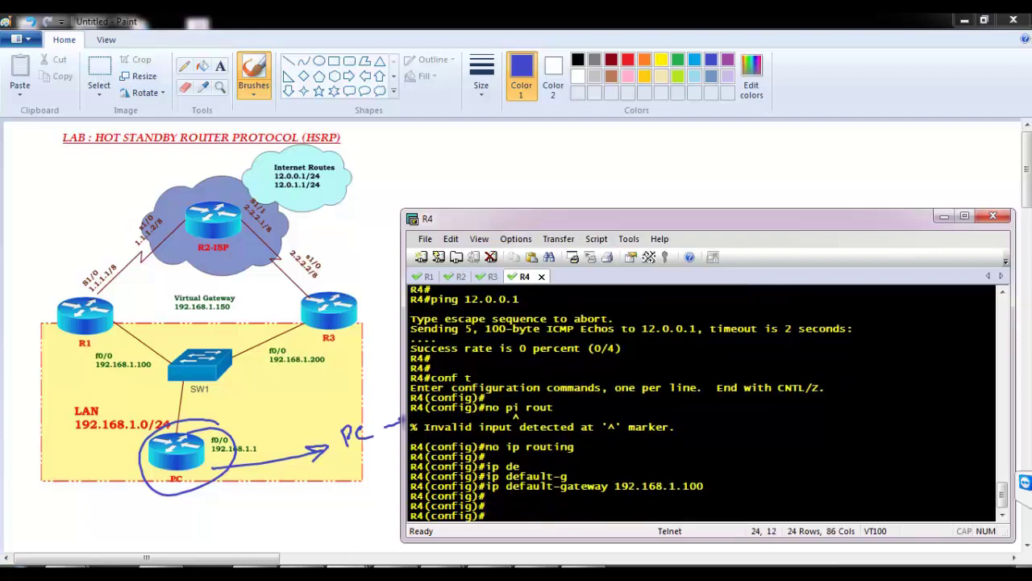
# - Leave configuration mode on R4 and run show ip route to check the default gateway
pyautogui.write('end')
pyautogui.press('Return')
pyautogui.press('Return')
pyautogui.write('sh ip rou')
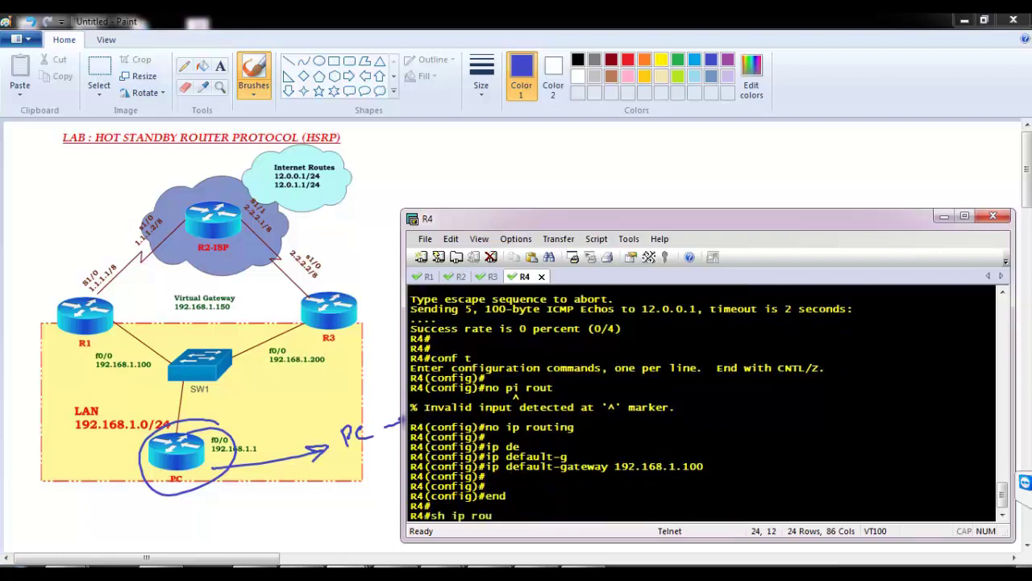
pyautogui.press('Tab')
pyautogui.press('Return')
pyautogui.press('Return')
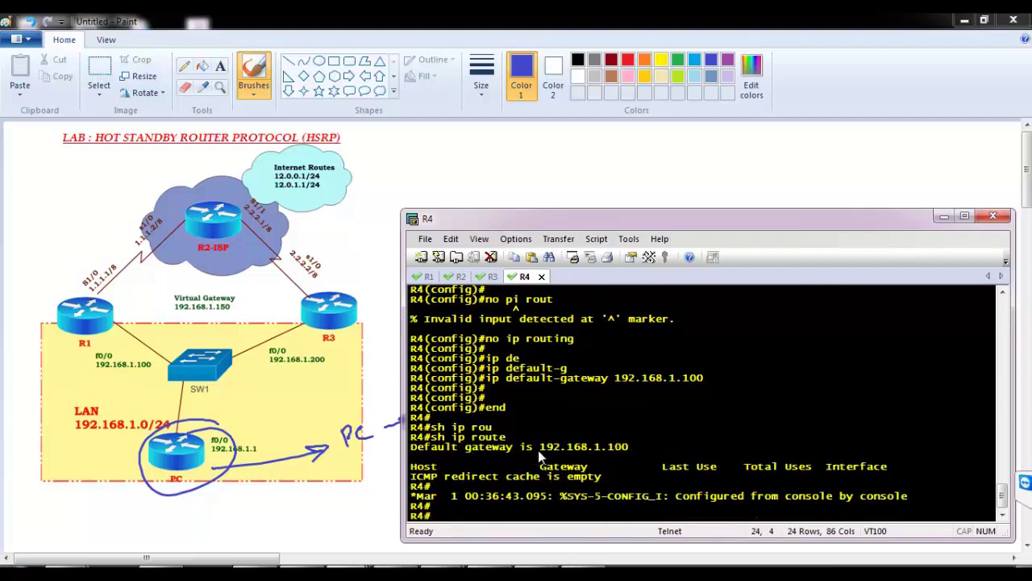
pyautogui.moveTo(525, 447); pyautogui.dragTo(659, 452)
# - Ping 12.0.0.0 and the Internet route address 12.0.0.1 from R4
pyautogui.press('Return')
pyautogui.press('Return')
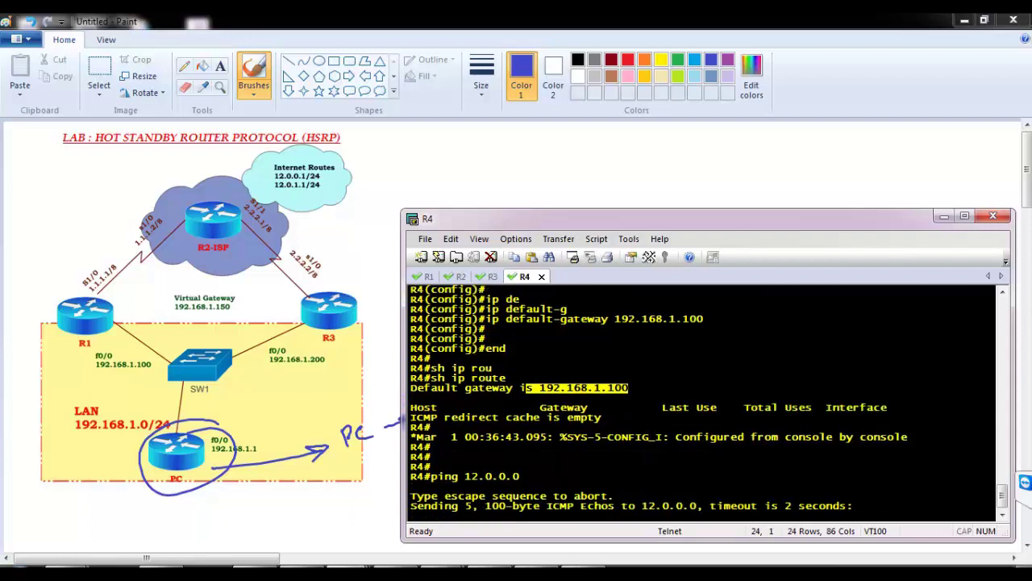
pyautogui.click(689, 457)
pyautogui.write('ping 12.0.0.1')
pyautogui.press('Return')
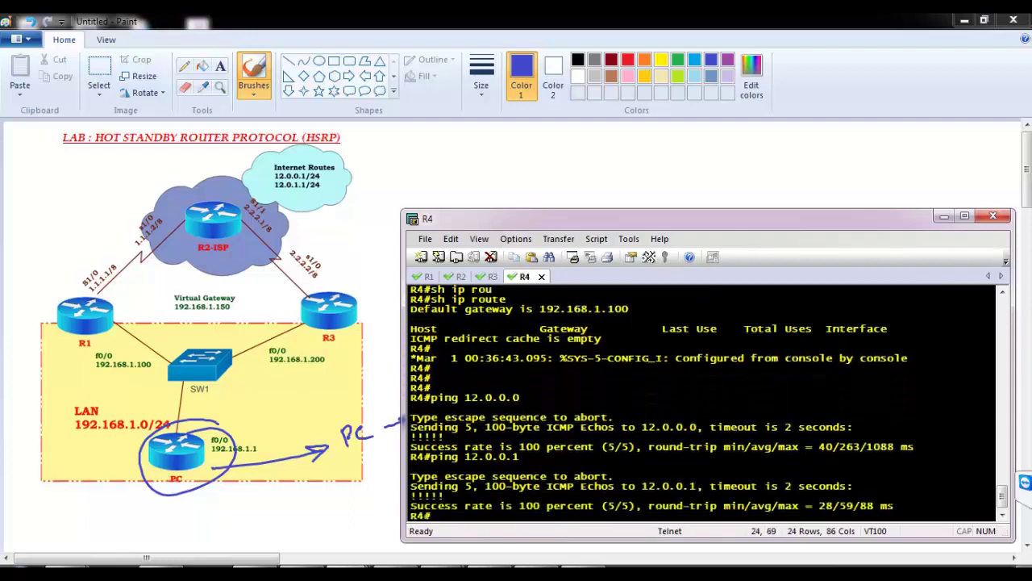
# - Trace the route from R4 to 12.0.0.1 and examine the hops taken
pyautogui.press('Return')
pyautogui.write('tr')
pyautogui.press('Tab')
pyautogui.write('12')
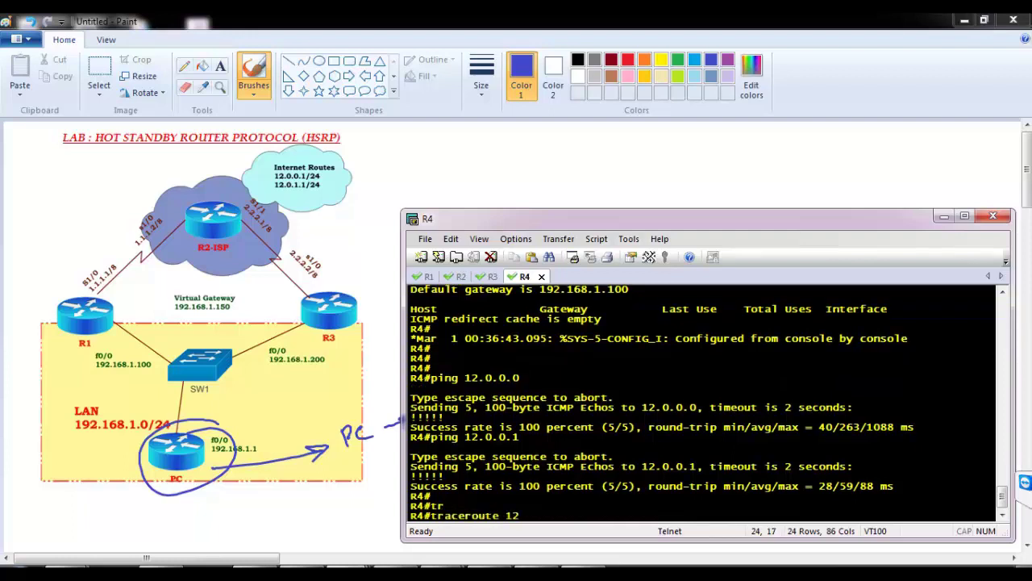
pyautogui.write('.0.0.1')
pyautogui.moveTo(503, 515); pyautogui.dragTo(560, 515)
pyautogui.press('Return')
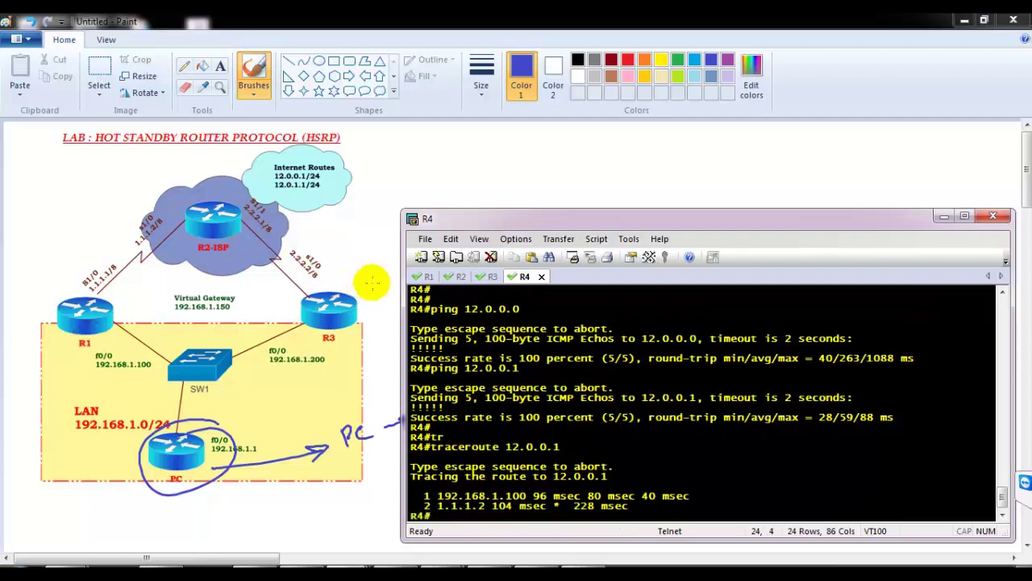
pyautogui.moveTo(491, 426); pyautogui.dragTo(599, 482)
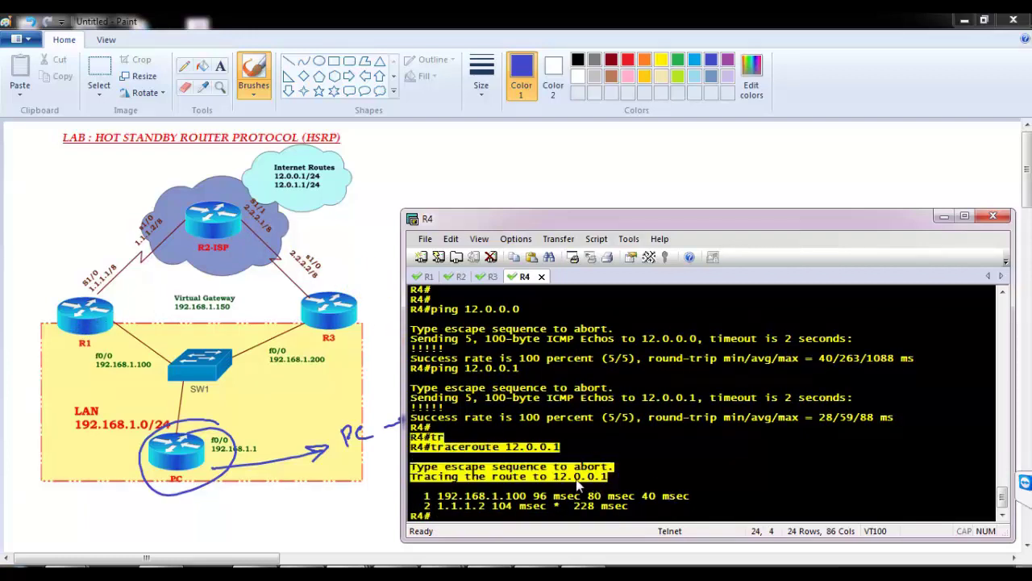
pyautogui.click(575, 480)
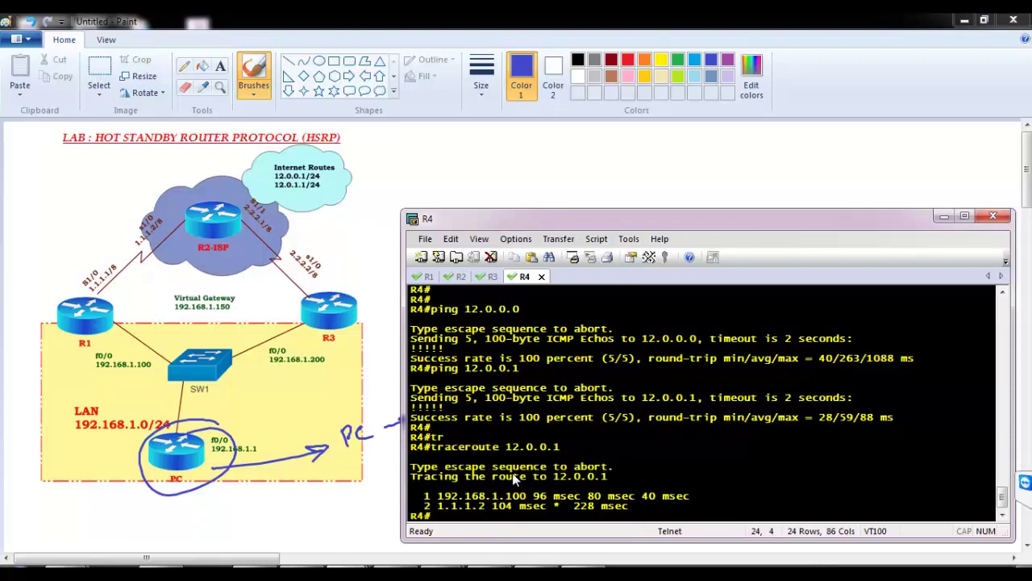
# - Enter configuration mode on R4 and remove its IP default gateway 192.168.1.100
pyautogui.press('Return')
pyautogui.press('Return')
pyautogui.write('conf t')
pyautogui.press('Return')
pyautogui.press('Return')
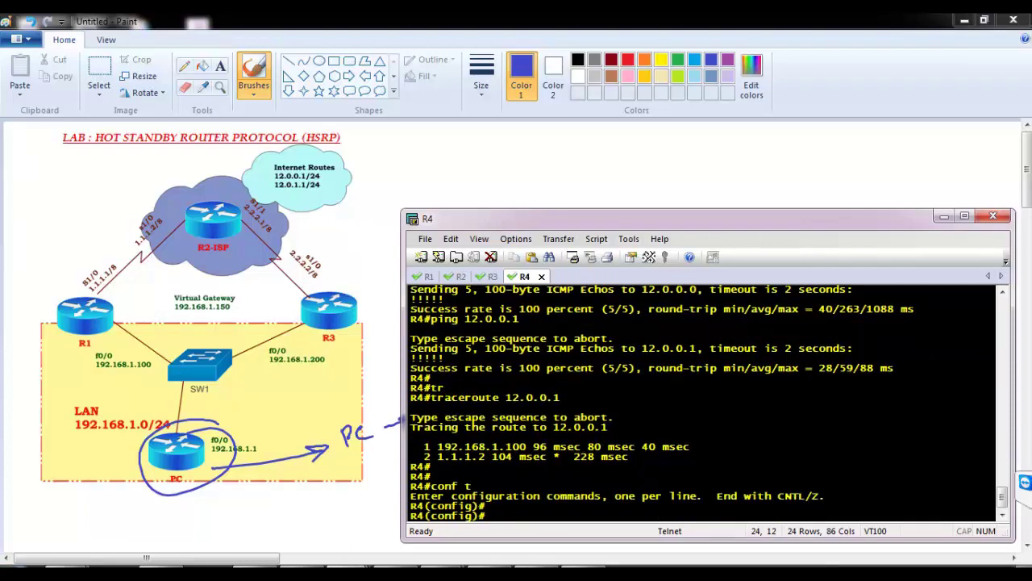
pyautogui.write('no ip def')
pyautogui.press('Tab')
pyautogui.write('g')
pyautogui.press('Tab')
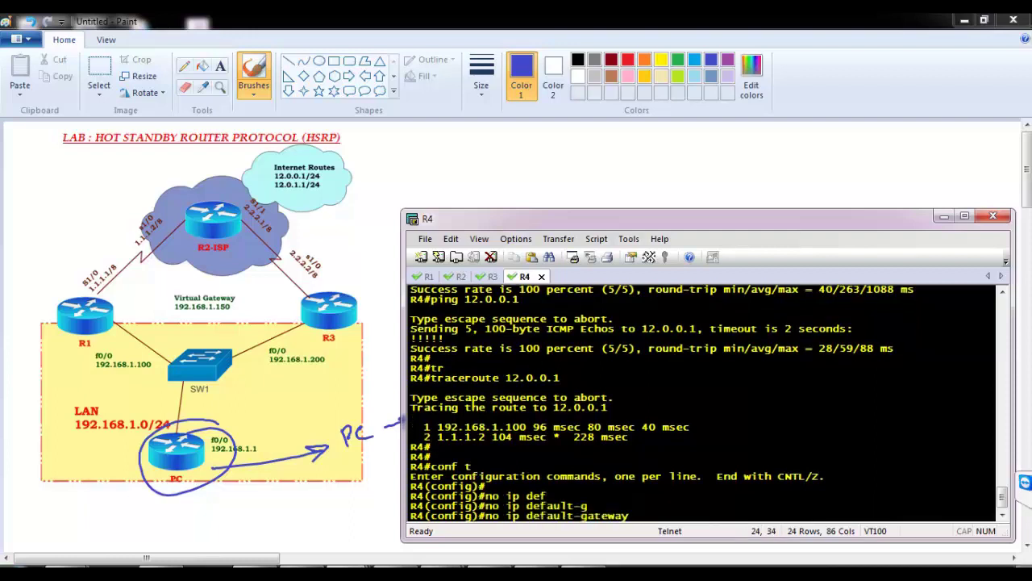
pyautogui.write('192.168.1.100')
pyautogui.press('Return')
pyautogui.press('Return')
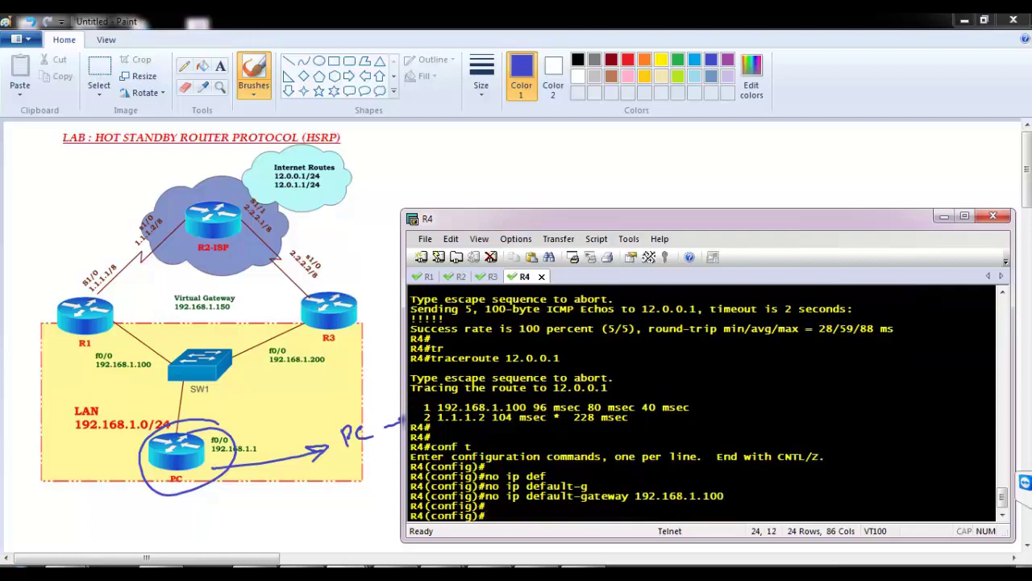
# - Run no ip default-gateway 192.168.1.150 on R4
pyautogui.press('Up')
pyautogui.press('BackSpace')
pyautogui.press('BackSpace')
pyautogui.write('50')
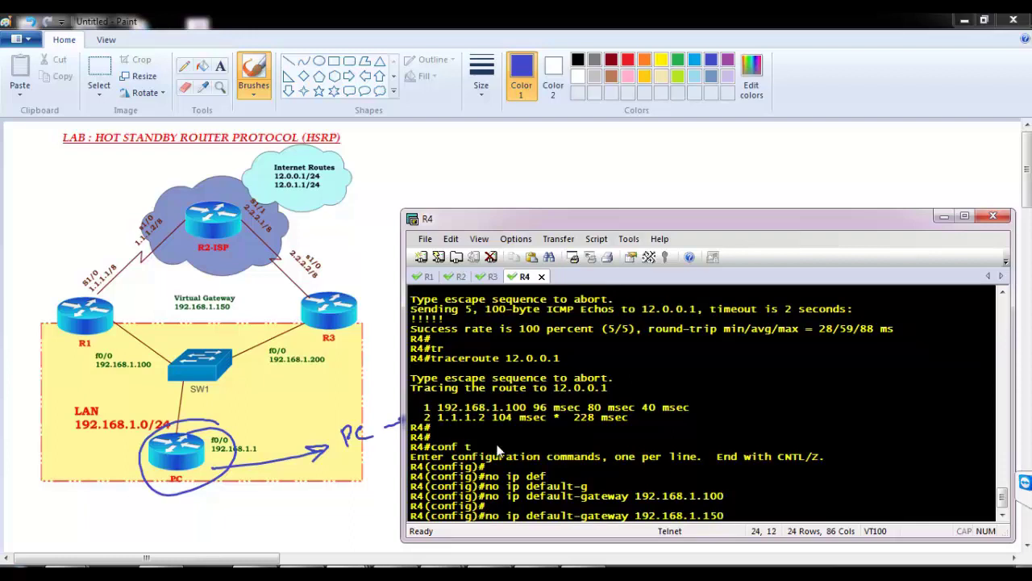
pyautogui.press('Return')
pyautogui.press('Return')
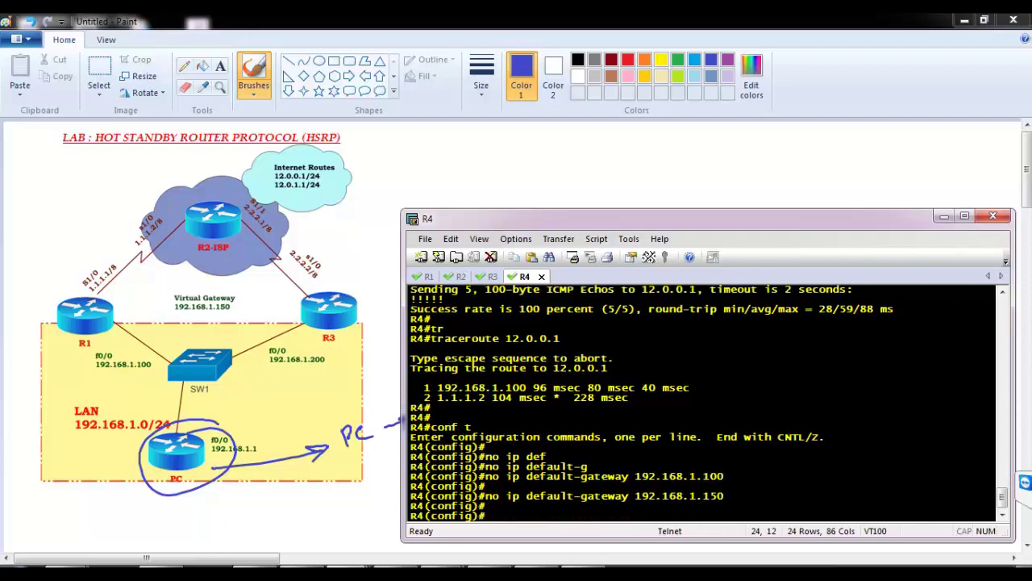
# - Set R4's IP default gateway to the virtual gateway address 192.168.1.150
pyautogui.press('Up')
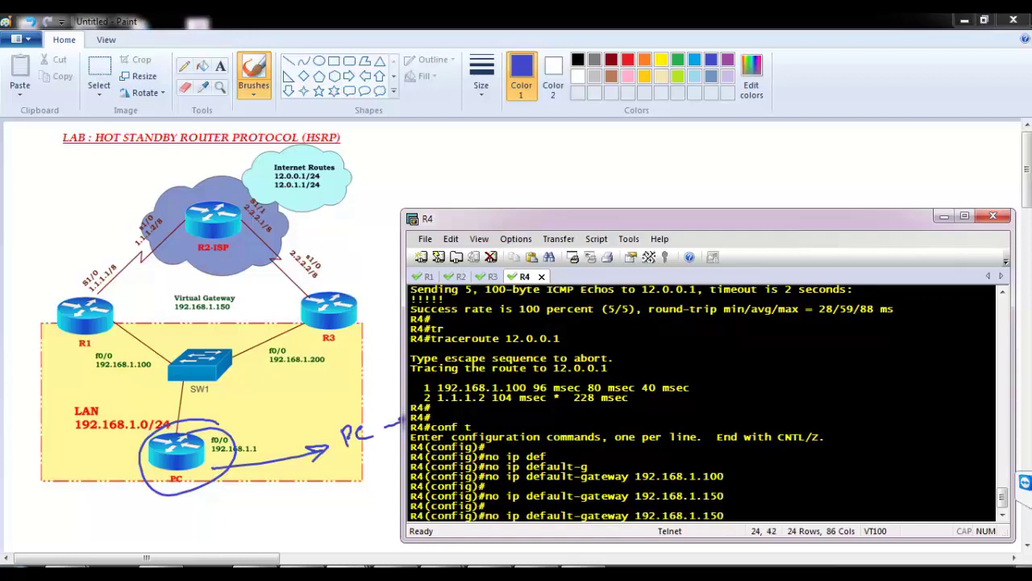
pyautogui.press('BackSpace')
pyautogui.press('BackSpace')
pyautogui.press('BackSpace')
pyautogui.press('BackSpace')
pyautogui.press('BackSpace')
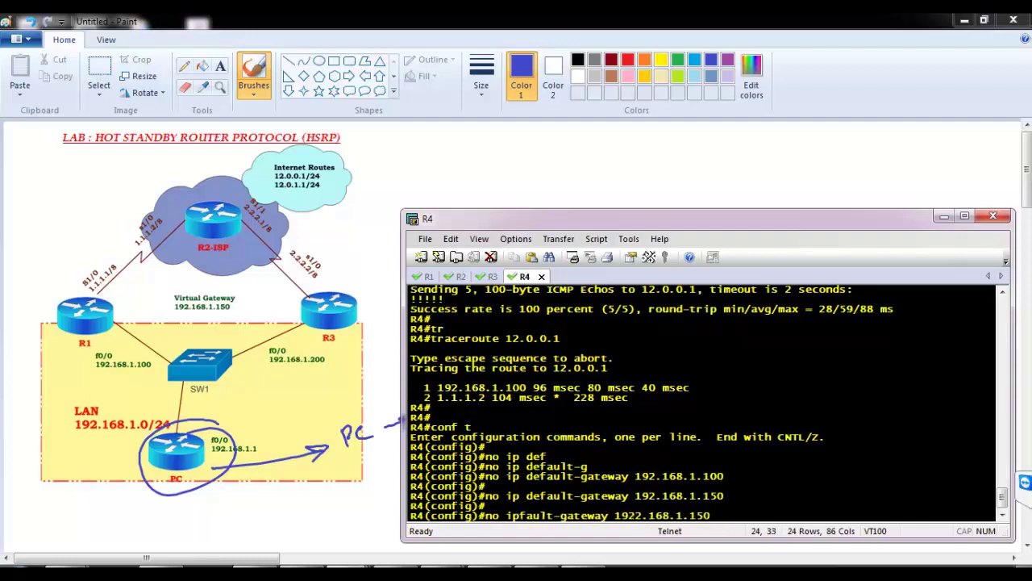
pyautogui.press('BackSpace')
pyautogui.press('BackSpace')
pyautogui.press('BackSpace')
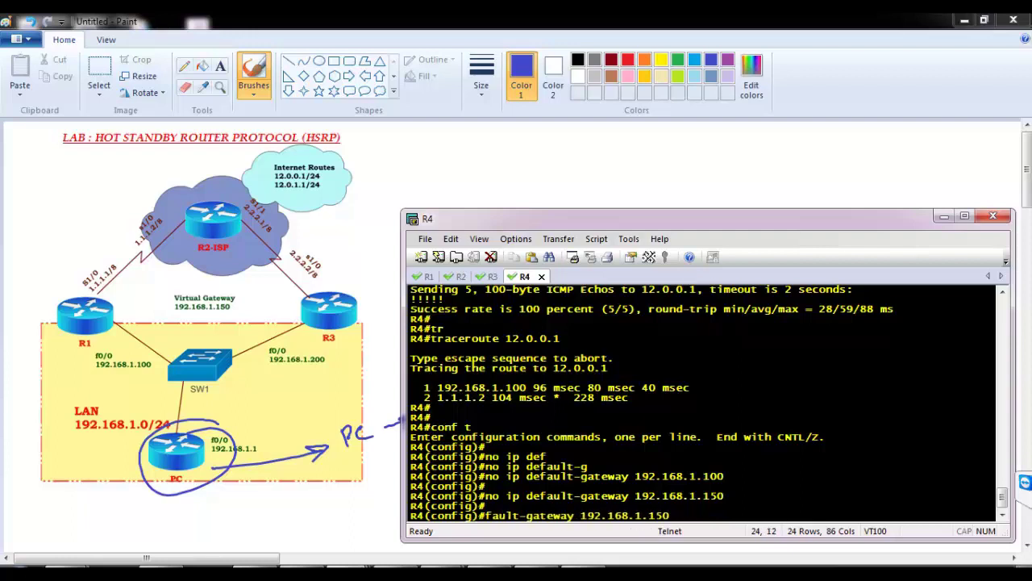
pyautogui.write('ip de')
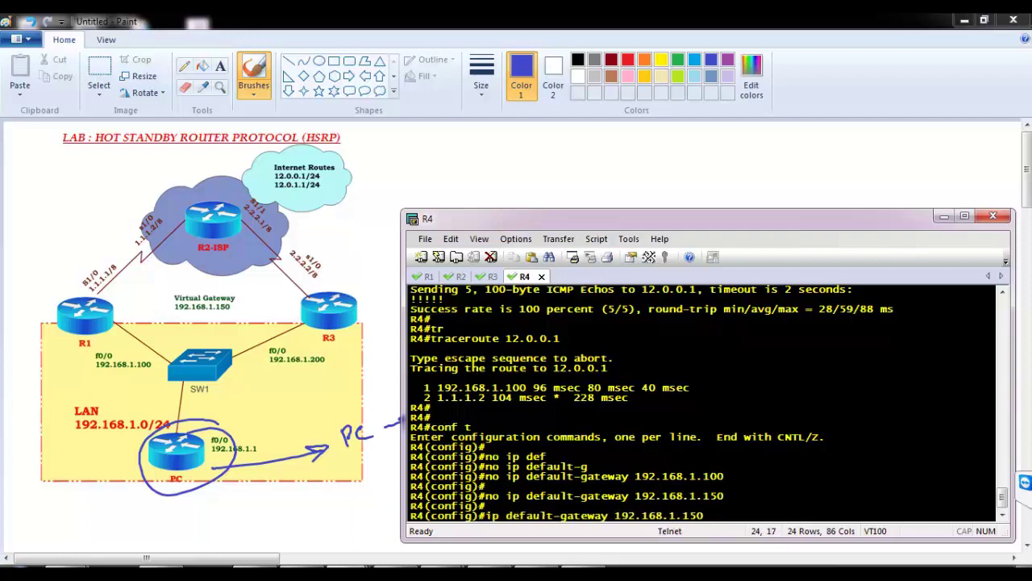
pyautogui.press('Return')
pyautogui.press('Return')
pyautogui.press('Return')
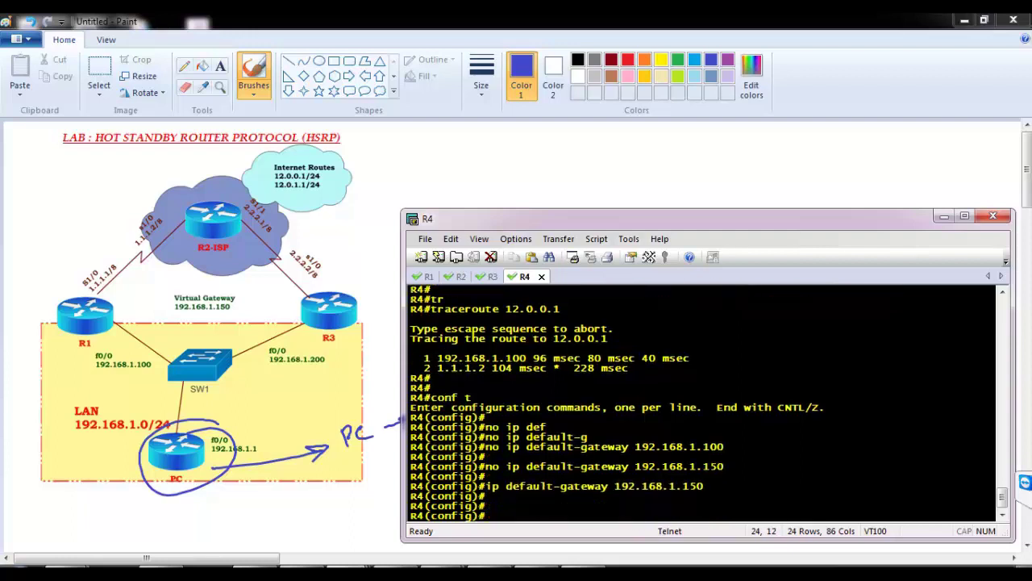
# - Leave configuration mode on R4 and ping the Internet route address 12.0.0.1
pyautogui.press('Return')
pyautogui.press('Return')
pyautogui.write('end')
pyautogui.press('Return')
pyautogui.press('Return')
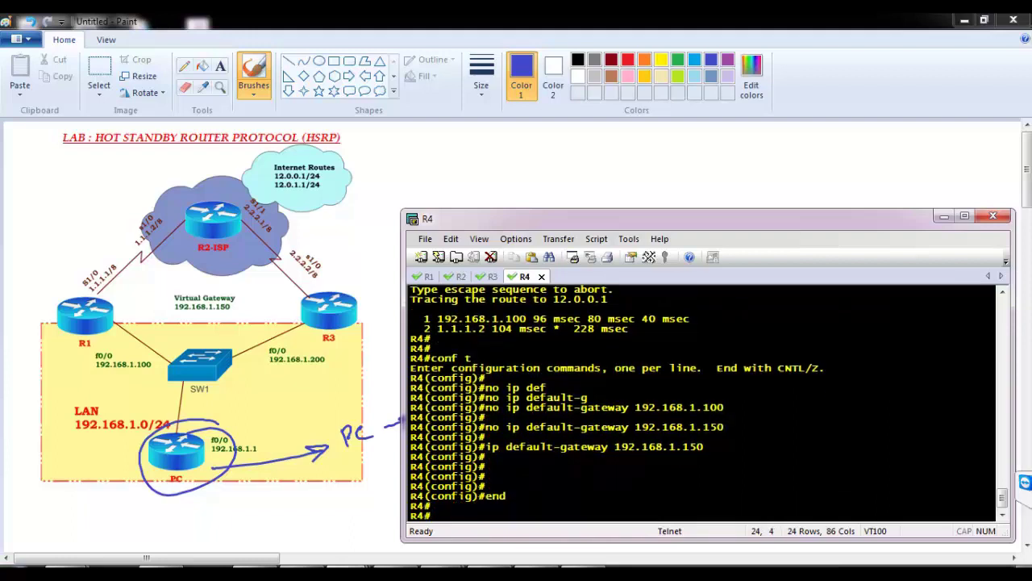
pyautogui.press('Up')
pyautogui.press('Up')
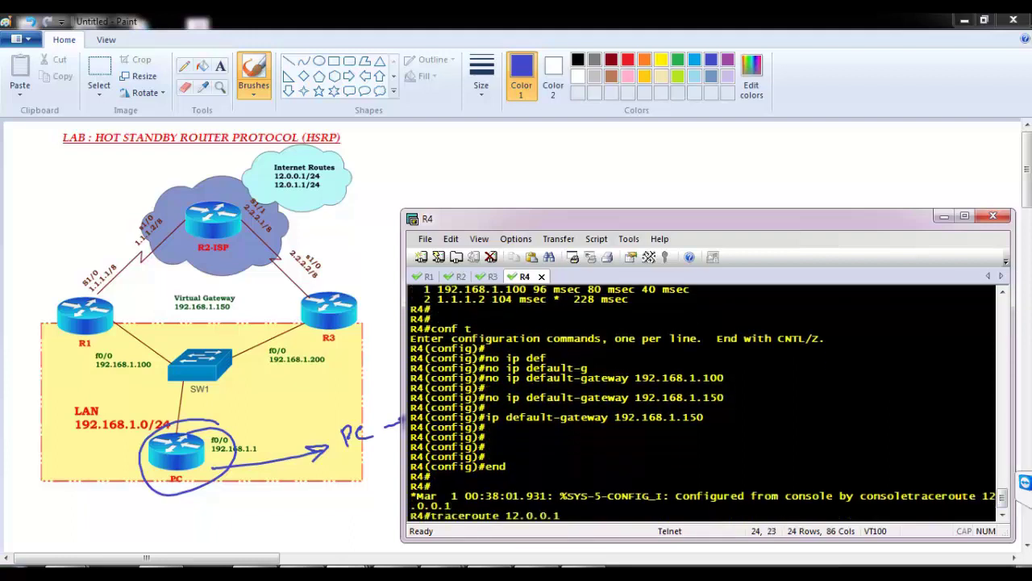
pyautogui.press('Up')
pyautogui.press('Return')
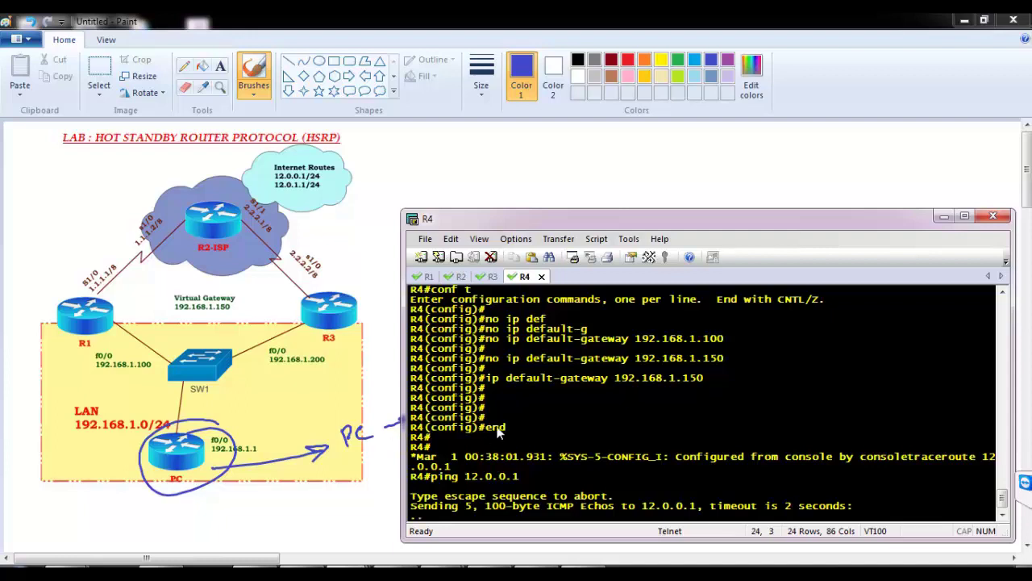
# - Make the terminal window slightly taller and start a ping from R4 to 12.0.0.1 with a repeat count of 100000
pyautogui.moveTo(534, 541); pyautogui.dragTo(536, 556)
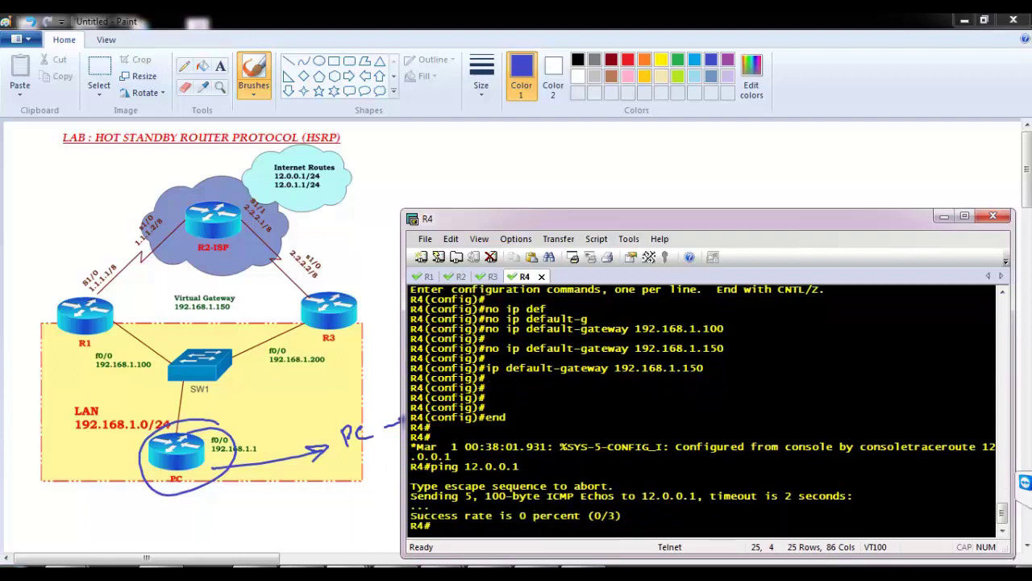
pyautogui.press('Return')
pyautogui.press('Return')
pyautogui.press('Up')
pyautogui.write('re')
pyautogui.press('Tab')
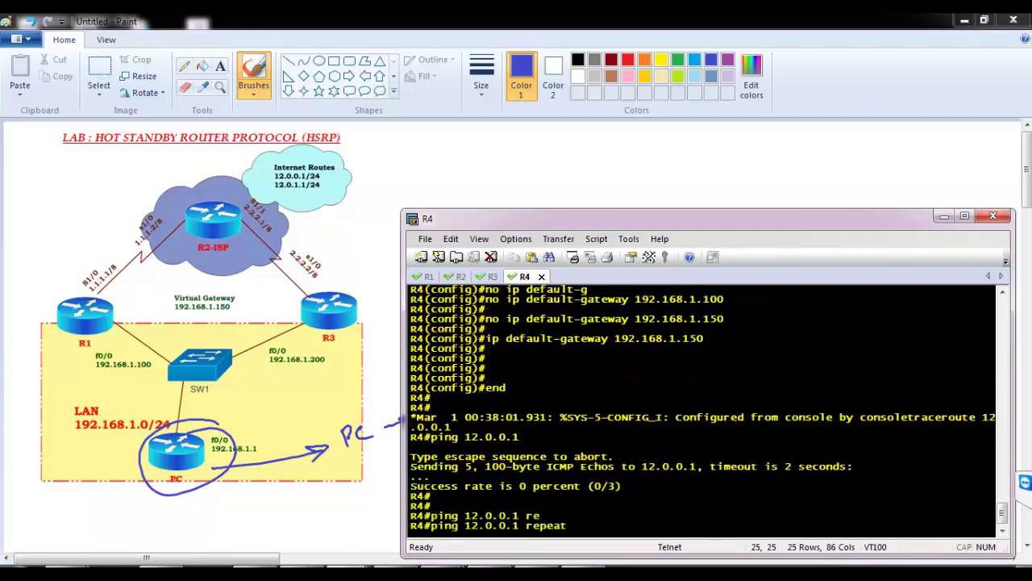
pyautogui.write('100000')
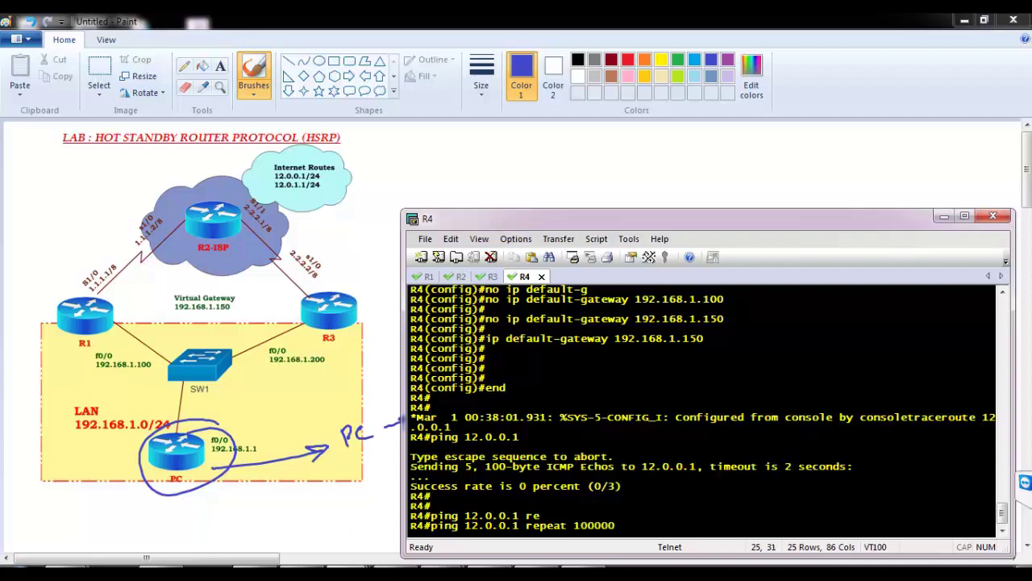
pyautogui.press('Return')
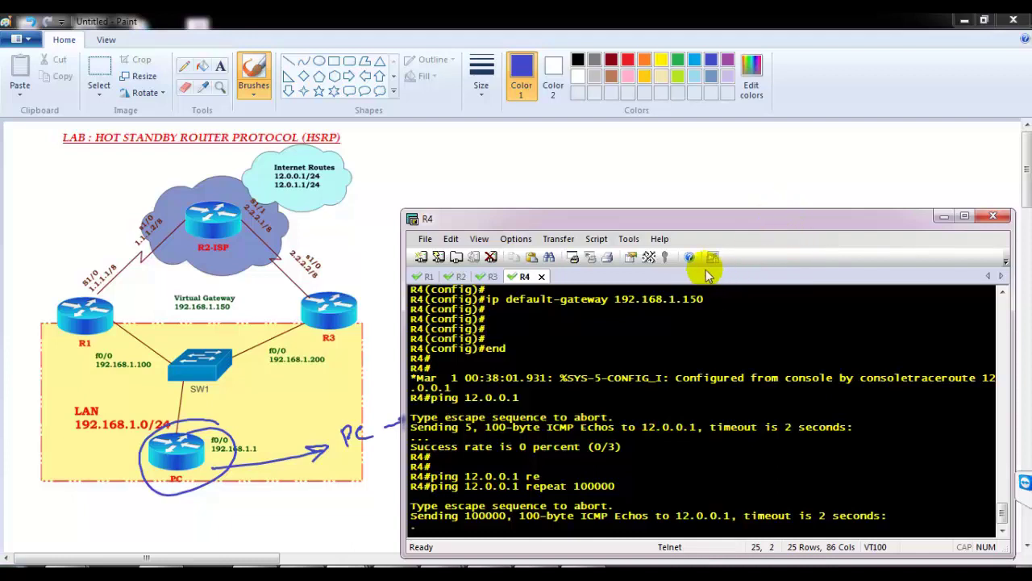
# - Switch to R1's session, enter configuration mode and write the int f0/0 command without running it
pyautogui.click(428, 276)
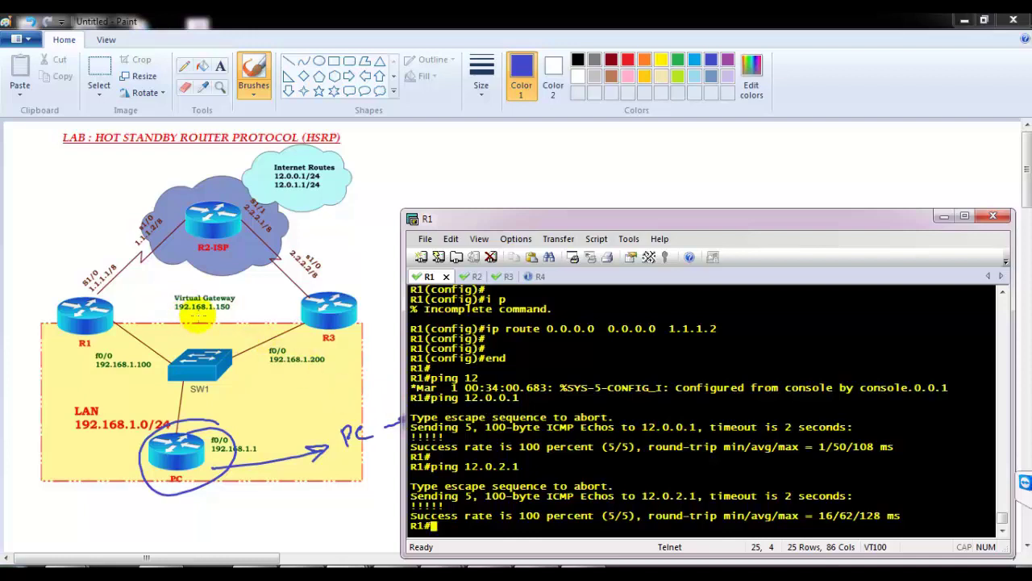
pyautogui.press('Return')
pyautogui.press('Return')
pyautogui.write('conf t')
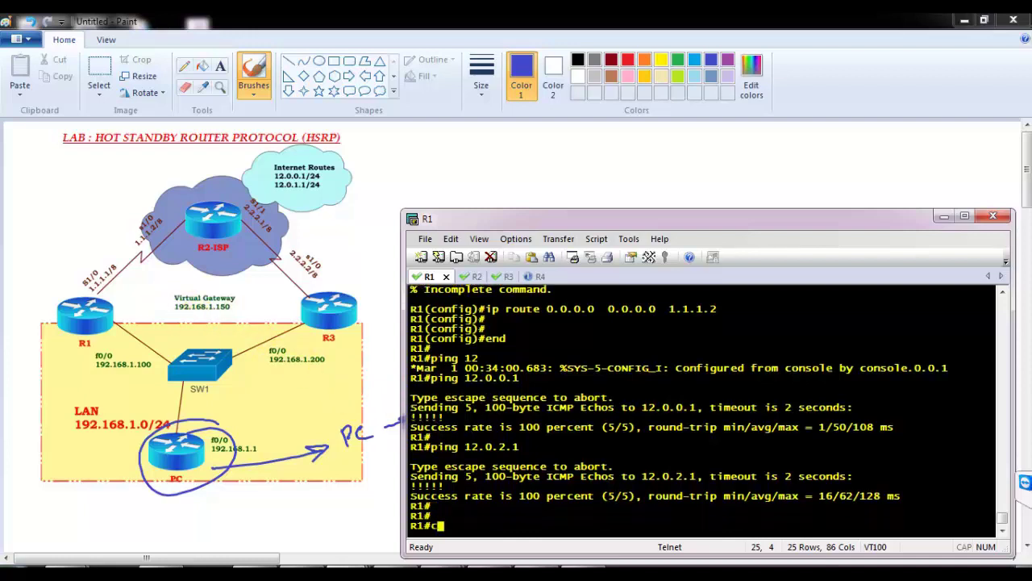
pyautogui.press('Return')
pyautogui.write('int f0/0')
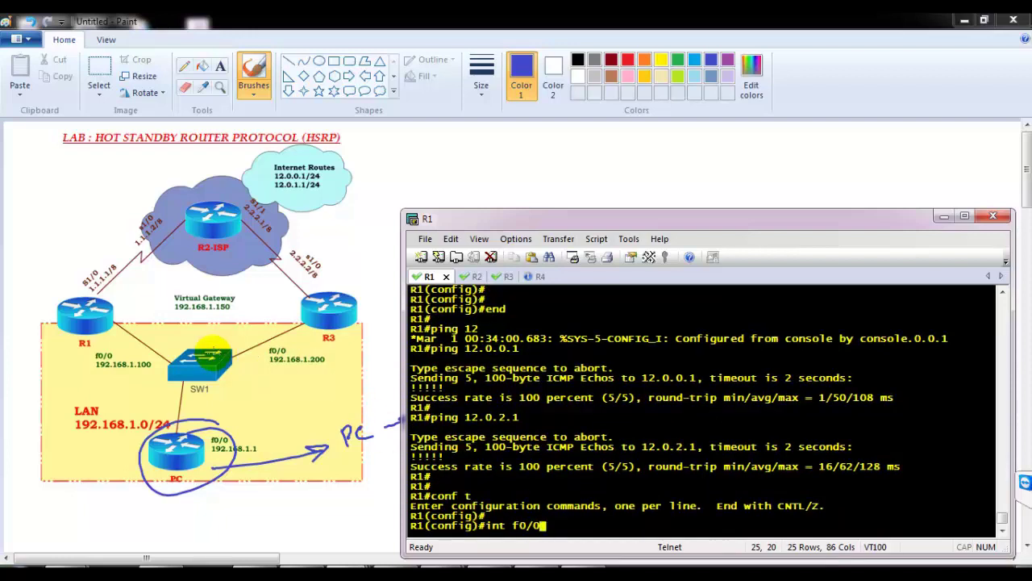
# - Switch to Paint, draw a stroke below R1, and undo it along with all earlier freehand annotations on the topology diagram
pyautogui.click(97, 329)
pyautogui.moveTo(96, 329)
pyautogui.mouseDown()
pyautogui.moveTo(137, 383)
pyautogui.moveTo(115, 380)
pyautogui.moveTo(139, 373)
pyautogui.mouseUp()
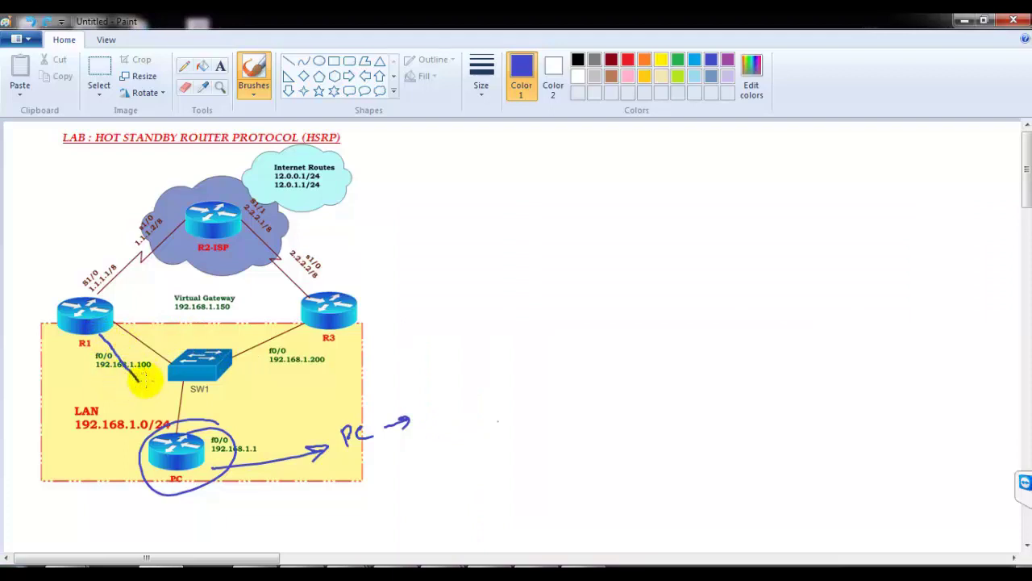
pyautogui.hotkey('ctrl', 'z')
pyautogui.hotkey('ctrl', 'z')
pyautogui.hotkey('ctrl', 'z')
pyautogui.hotkey('ctrl', 'z')
pyautogui.hotkey('ctrl', 'z')
pyautogui.hotkey('ctrl', 'z')
pyautogui.hotkey('ctrl', 'z')
pyautogui.hotkey('ctrl', 'z')
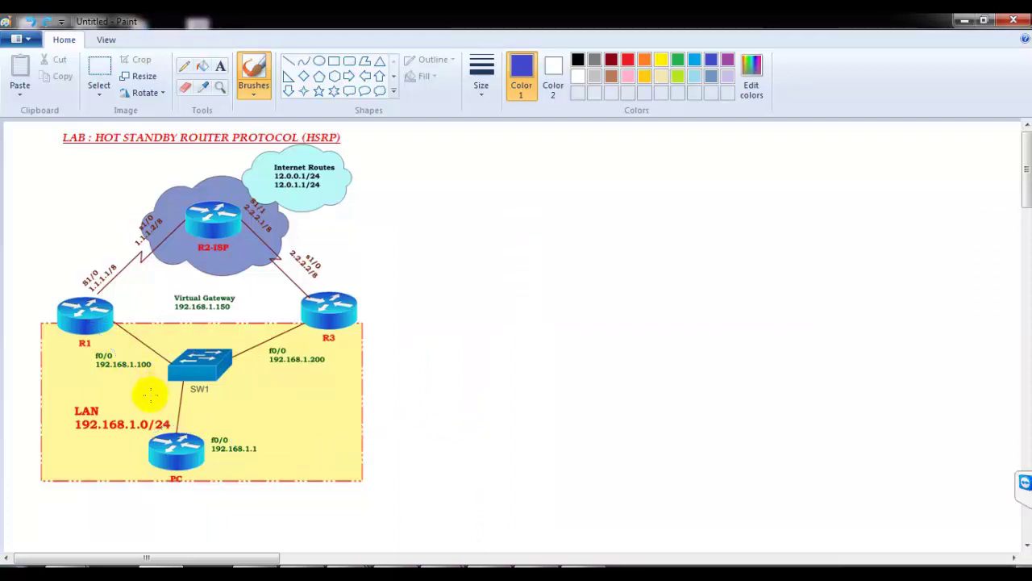
# - Mark R1's f0/0 link toward SW1 with brush strokes, then undo the marks
pyautogui.moveTo(117, 326)
pyautogui.mouseDown()
pyautogui.moveTo(159, 358)
pyautogui.moveTo(137, 357)
pyautogui.moveTo(161, 367)
pyautogui.mouseUp()
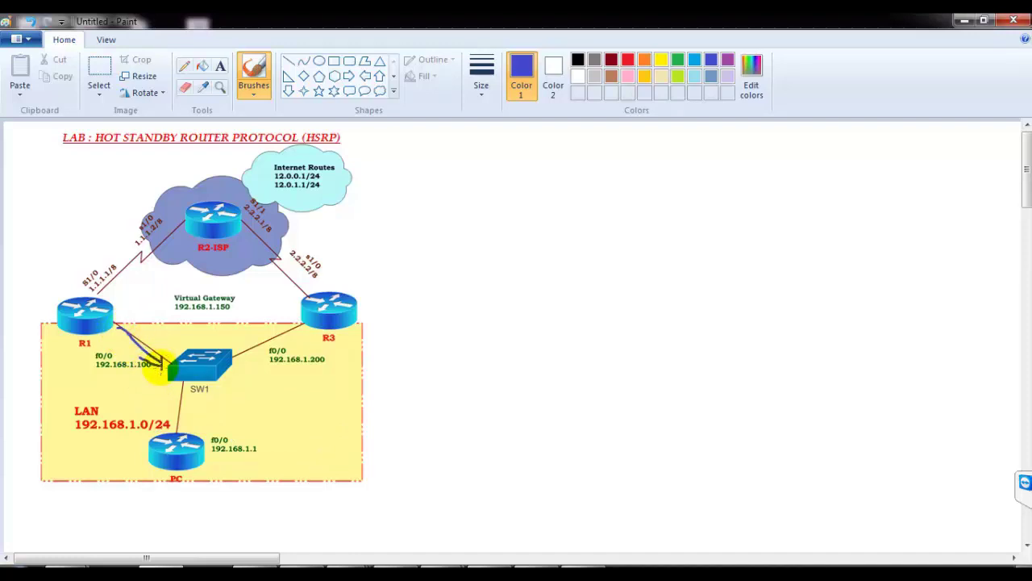
pyautogui.hotkey('ctrl', 'z')
pyautogui.hotkey('ctrl', 'z')
pyautogui.hotkey('ctrl', 'z')
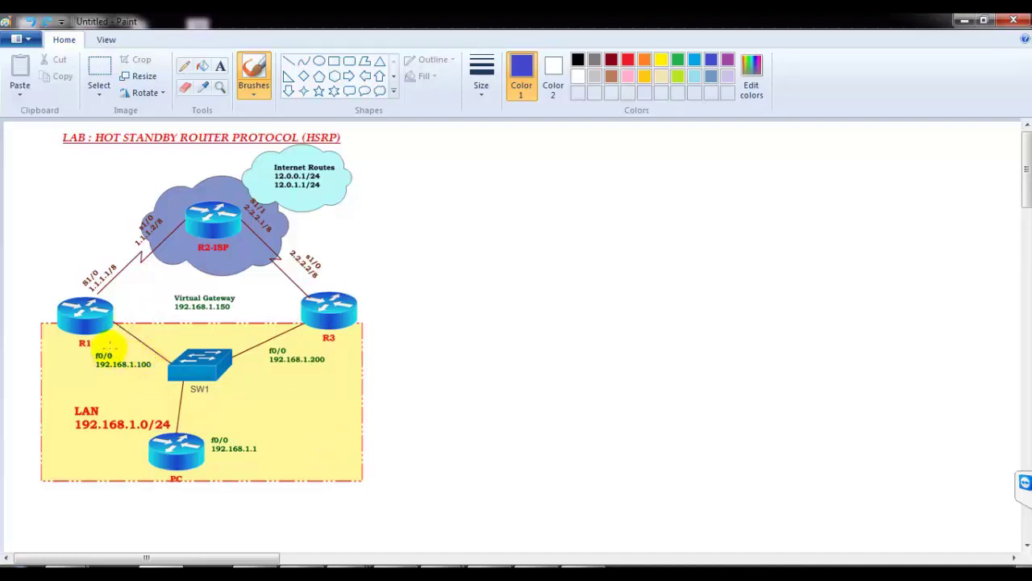
pyautogui.moveTo(109, 346); pyautogui.dragTo(127, 360)
pyautogui.hotkey('ctrl', 'z')
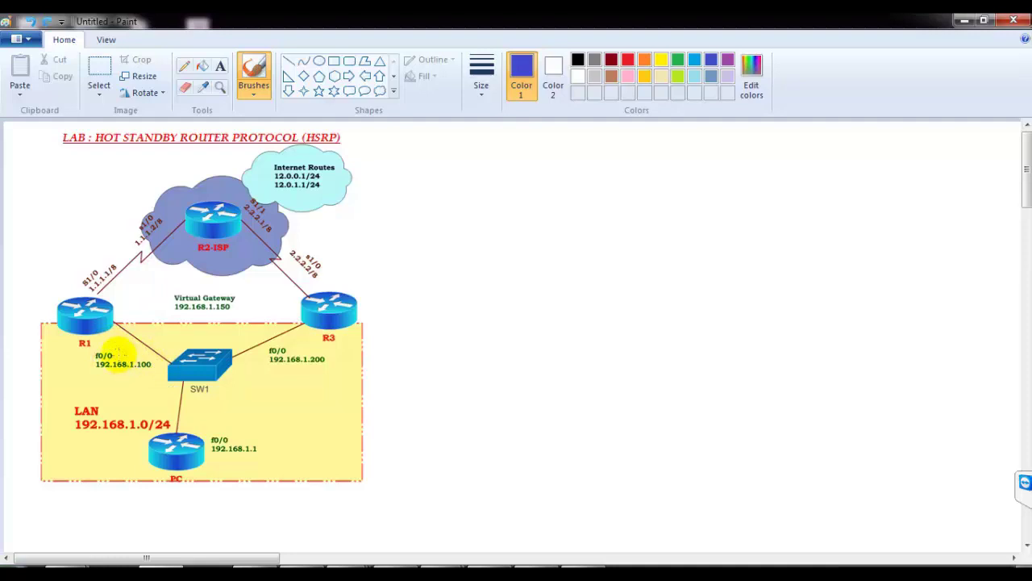
# - Return to R1's terminal, enter interface f0/0 and list the standby command options, highlighting the group number entry
pyautogui.hotkey('alt', 'Tab')
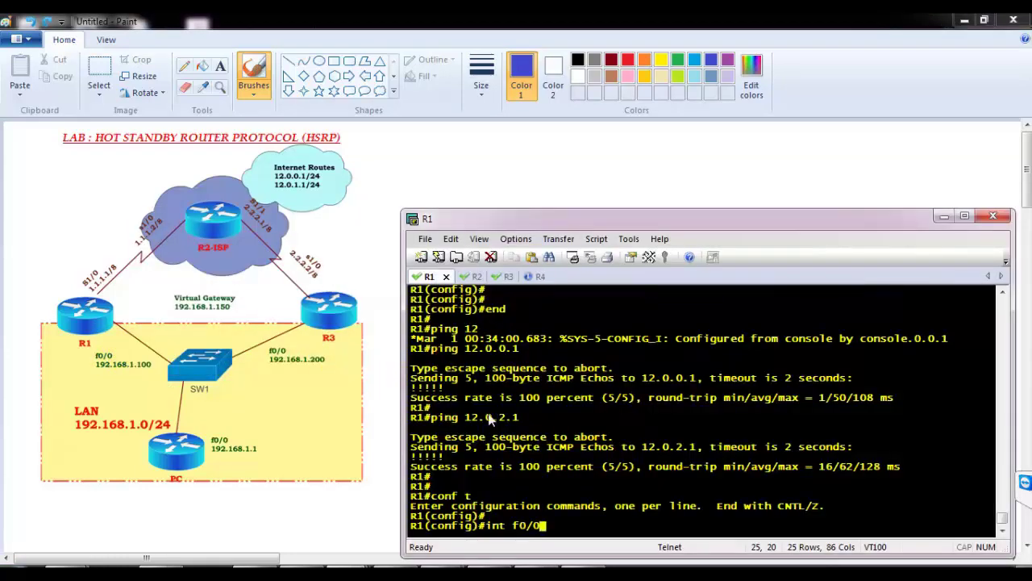
pyautogui.press('Return')
pyautogui.write('stna')
pyautogui.press('Tab')
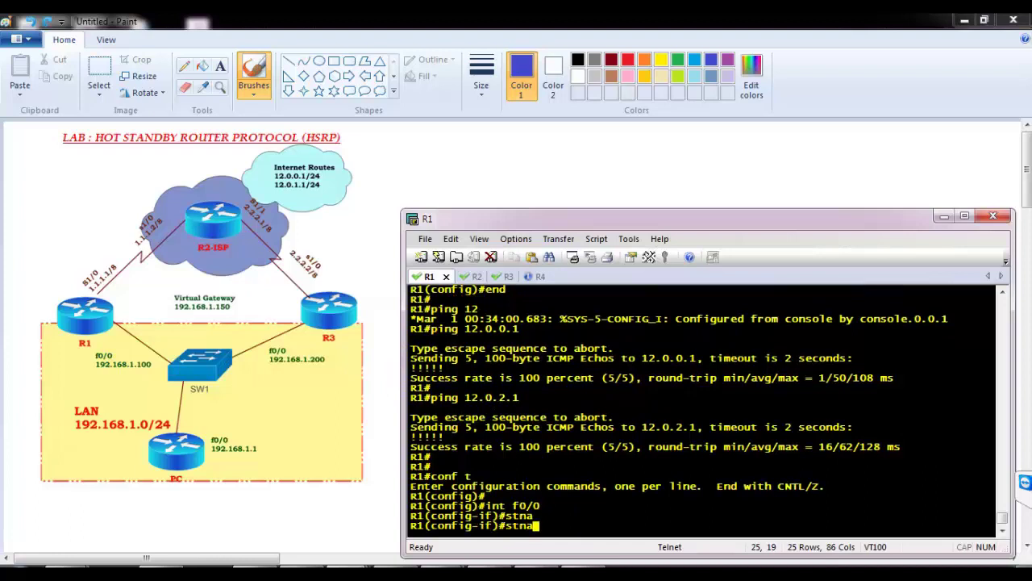
pyautogui.press('Tab')
pyautogui.press('BackSpace')
pyautogui.press('BackSpace')
pyautogui.write('a')
pyautogui.press('Tab')
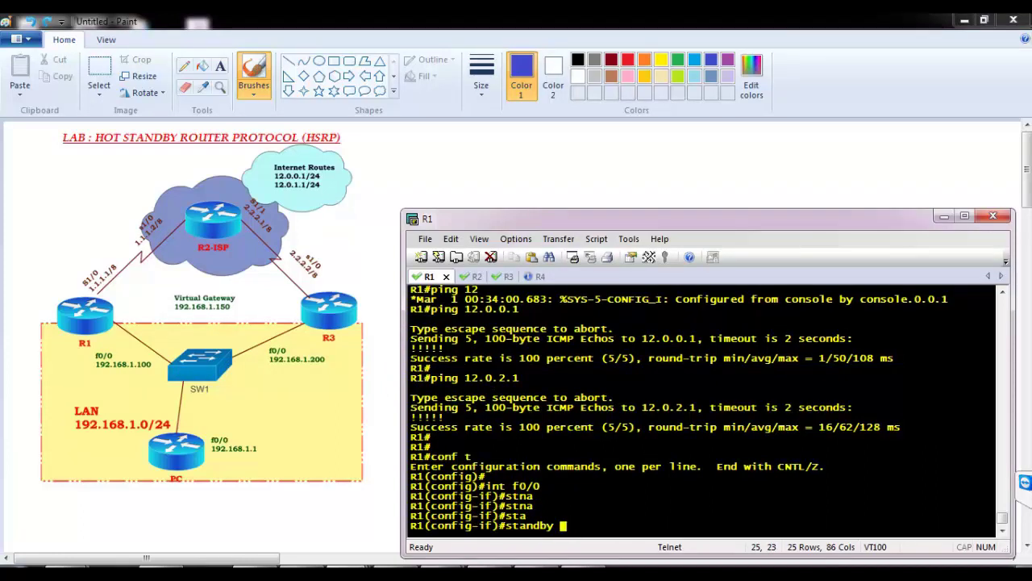
pyautogui.write('?')
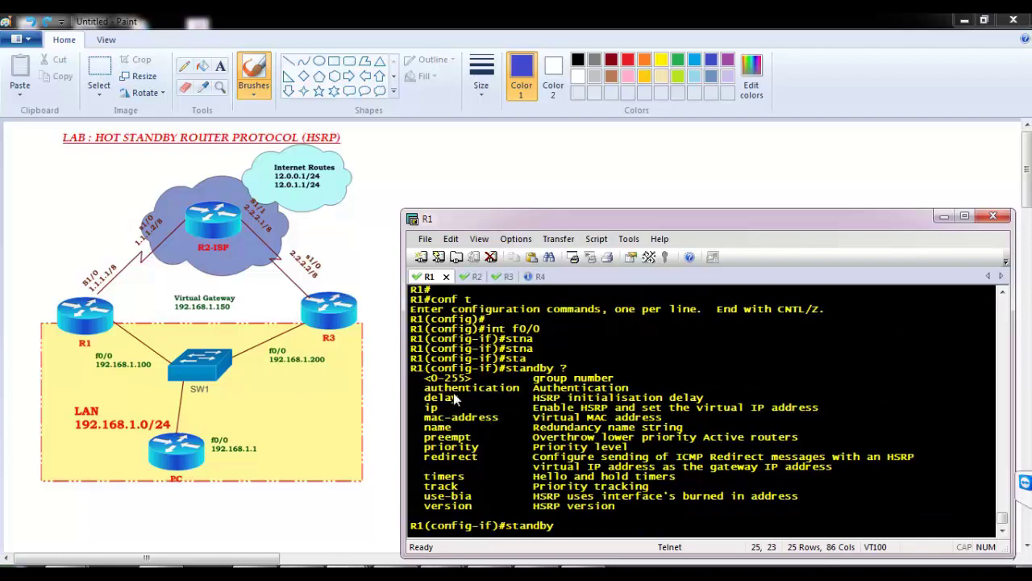
pyautogui.moveTo(426, 378); pyautogui.dragTo(598, 389)
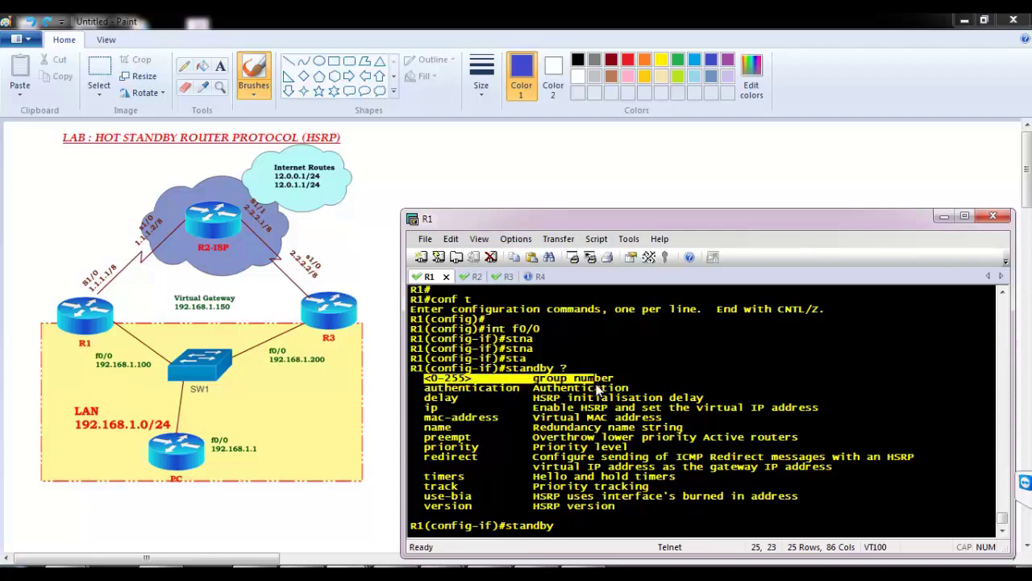
# - List the standby options for group 13, then change the group number to 1 and list its options
pyautogui.write('13 ?')
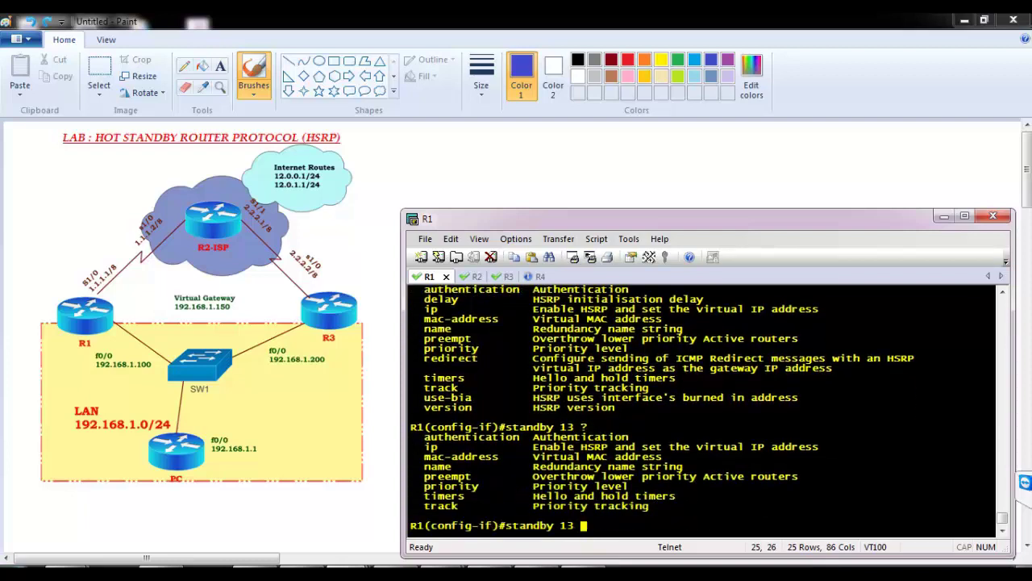
pyautogui.press('BackSpace')
pyautogui.press('BackSpace')
pyautogui.write('?')
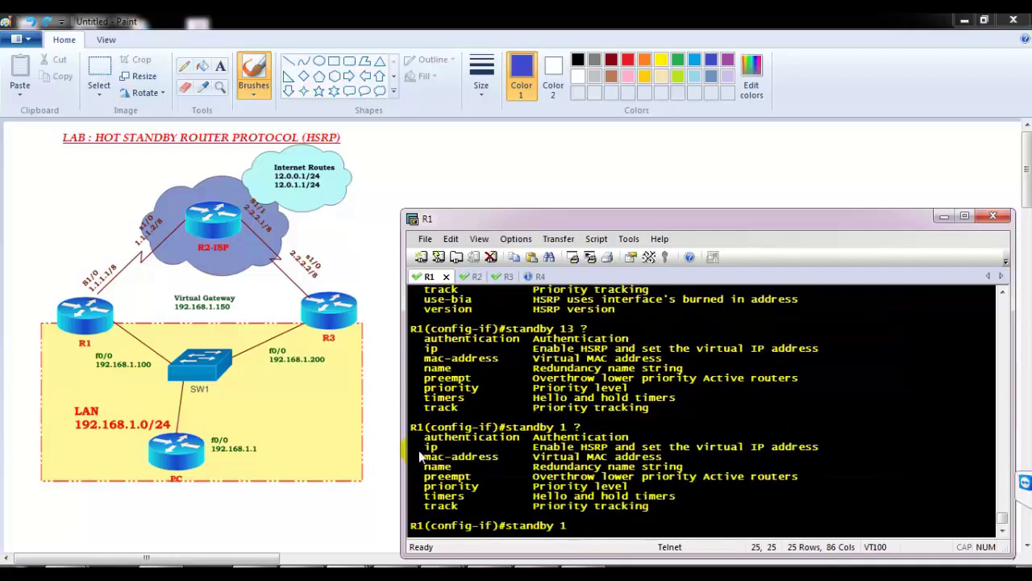
# - List the ip options for standby group 1, then set the group's virtual IP to 192.168.1.150 on R1's f0/0
pyautogui.moveTo(420, 456); pyautogui.dragTo(830, 443)
pyautogui.write('ip ')
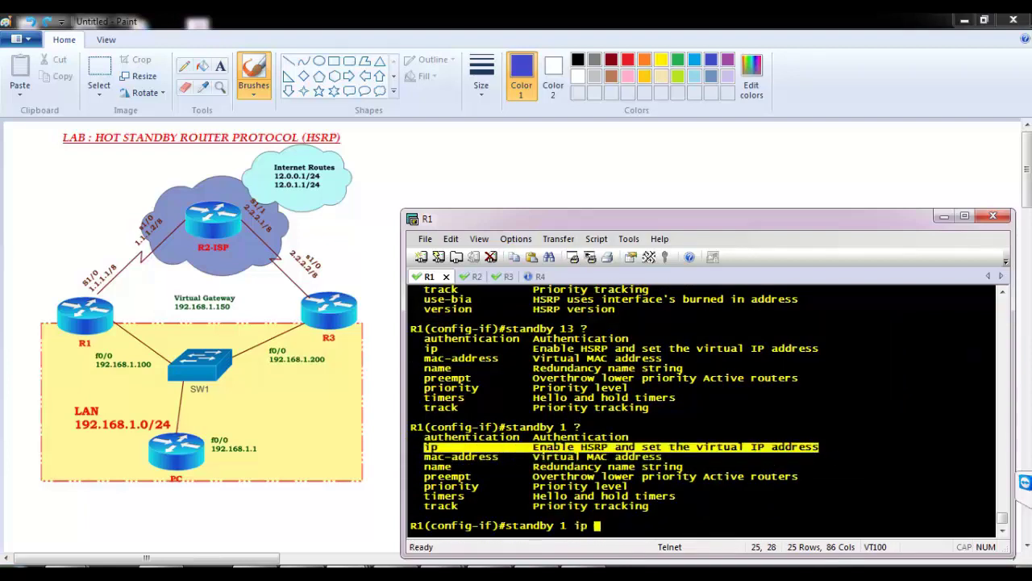
pyautogui.write('?19.1')
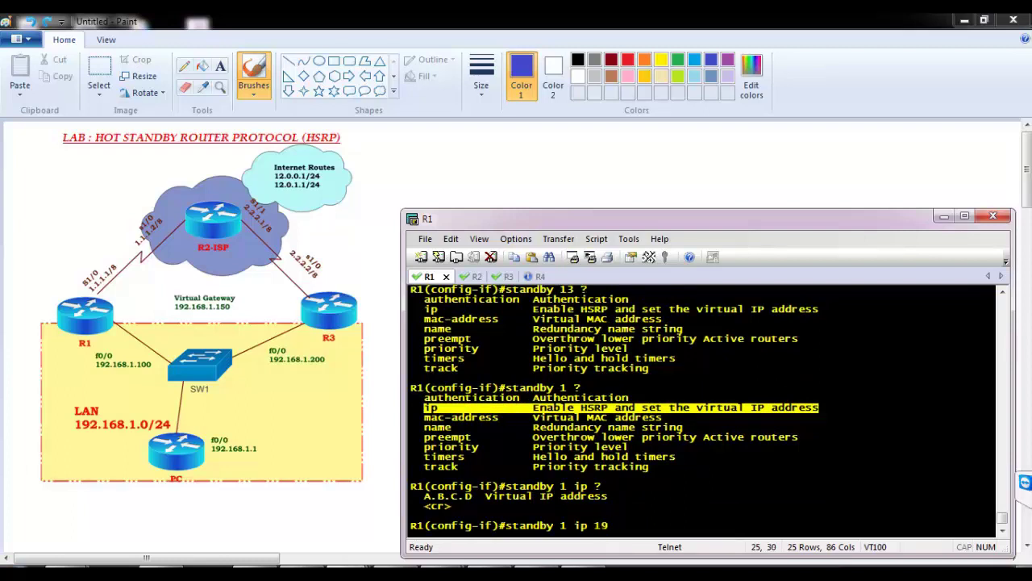
pyautogui.press('BackSpace')
pyautogui.press('BackSpace')
pyautogui.write('2.168.1.150')
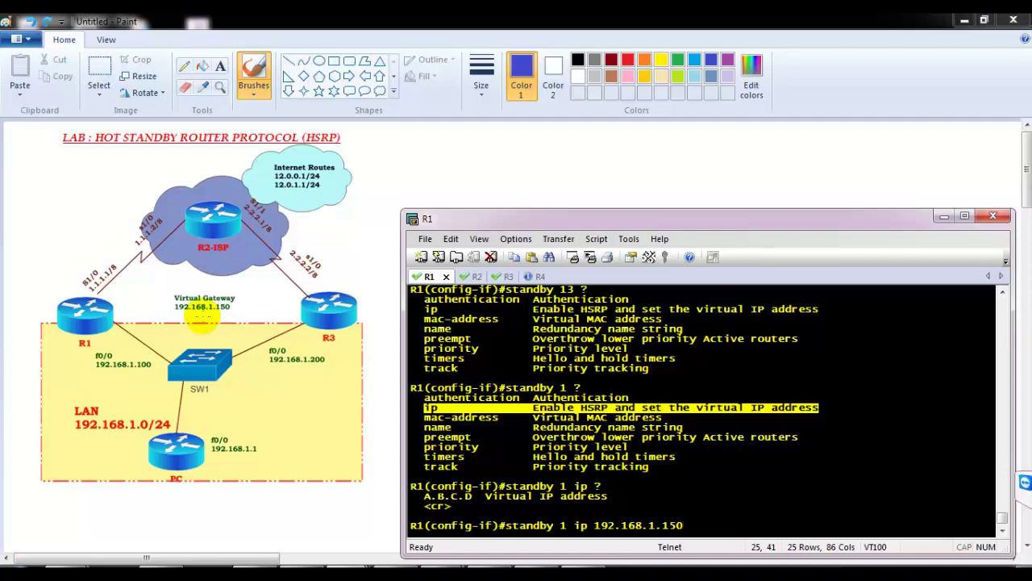
pyautogui.press('Return')
pyautogui.press('Return')
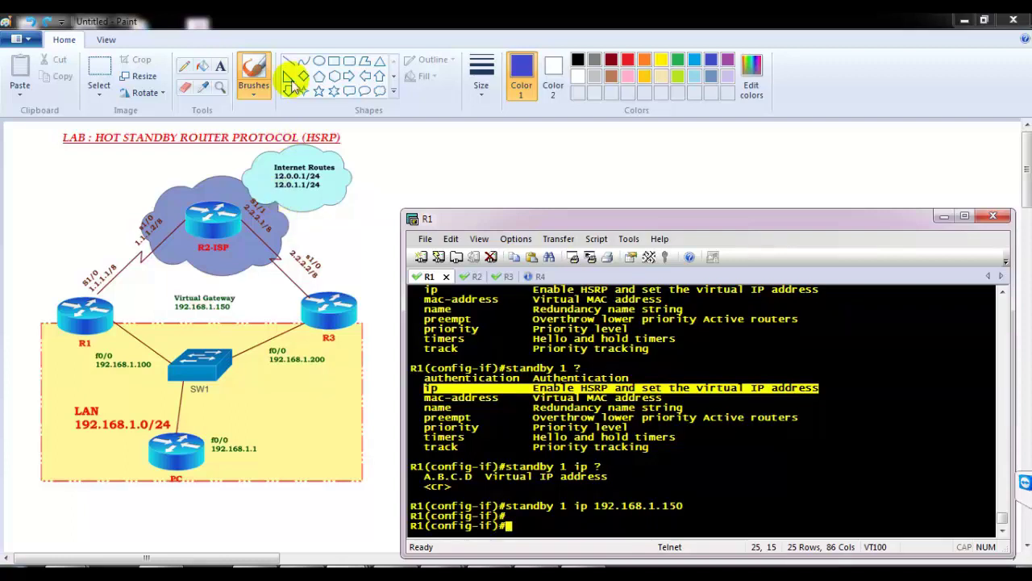
# - Switch to R3's terminal and enter configuration mode for interface f0/0
pyautogui.click(503, 278)
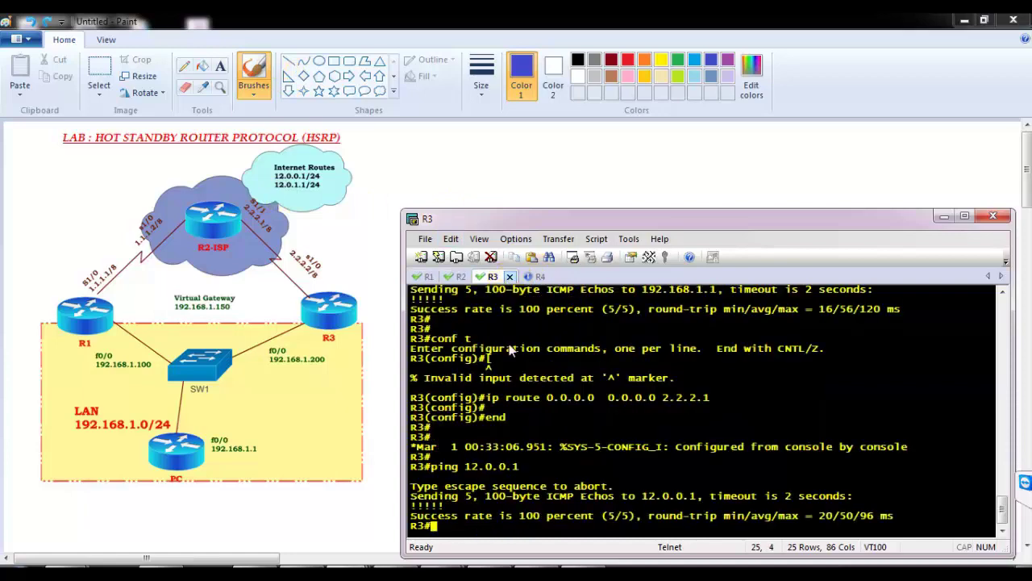
pyautogui.press('Return')
pyautogui.press('Return')
pyautogui.press('Return')
pyautogui.write('conf t')
pyautogui.press('Return')
pyautogui.press('Return')
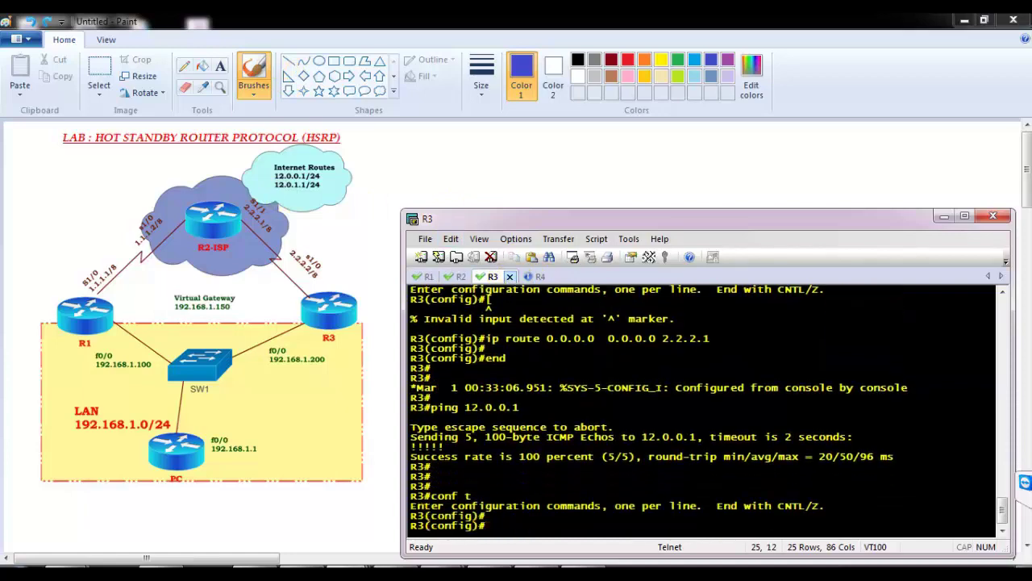
pyautogui.write('int f0/0')
pyautogui.press('Return')
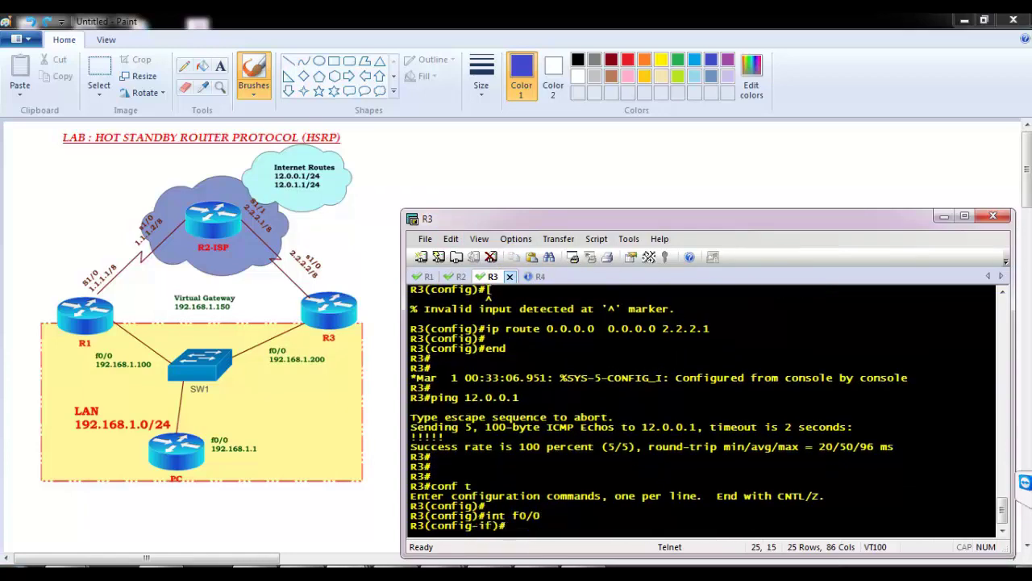
# - Set standby group 1 with virtual IP 192.168.1.150 on R3's f0/0
pyautogui.write('stna')
pyautogui.press('Tab')
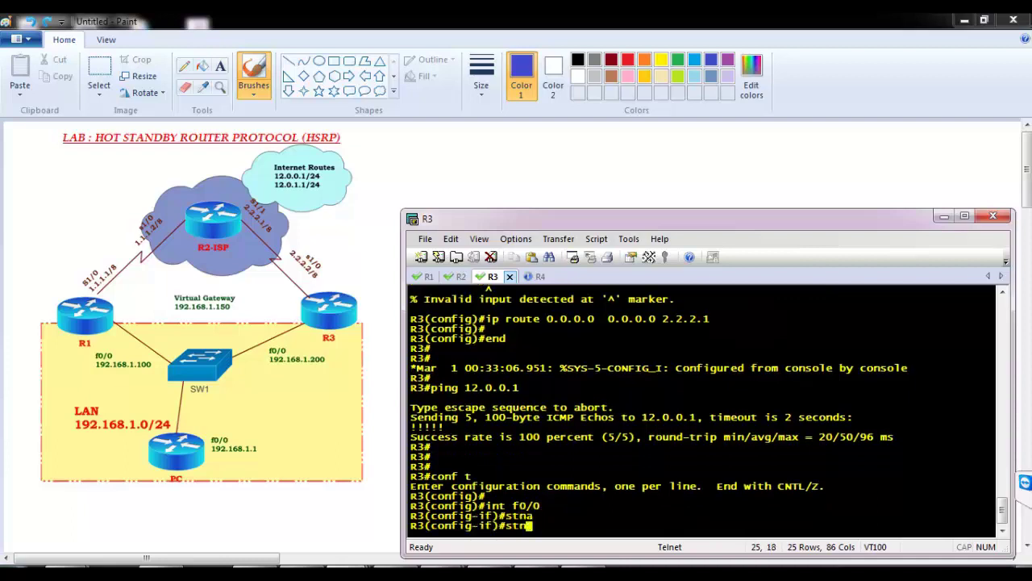
pyautogui.press('BackSpace')
pyautogui.write('an')
pyautogui.press('Tab')
pyautogui.write('1')
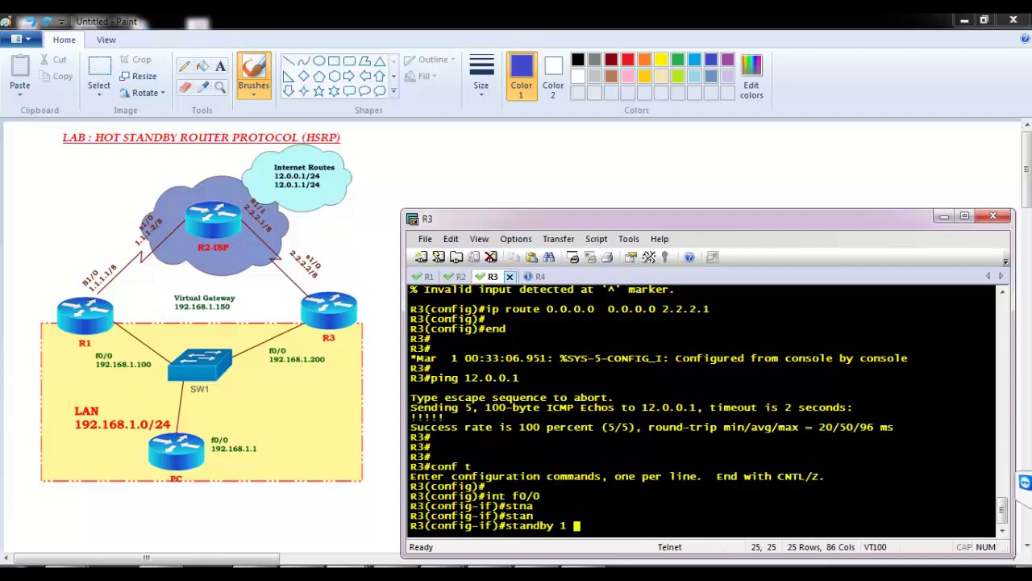
pyautogui.write('ip 192.168.1.150')
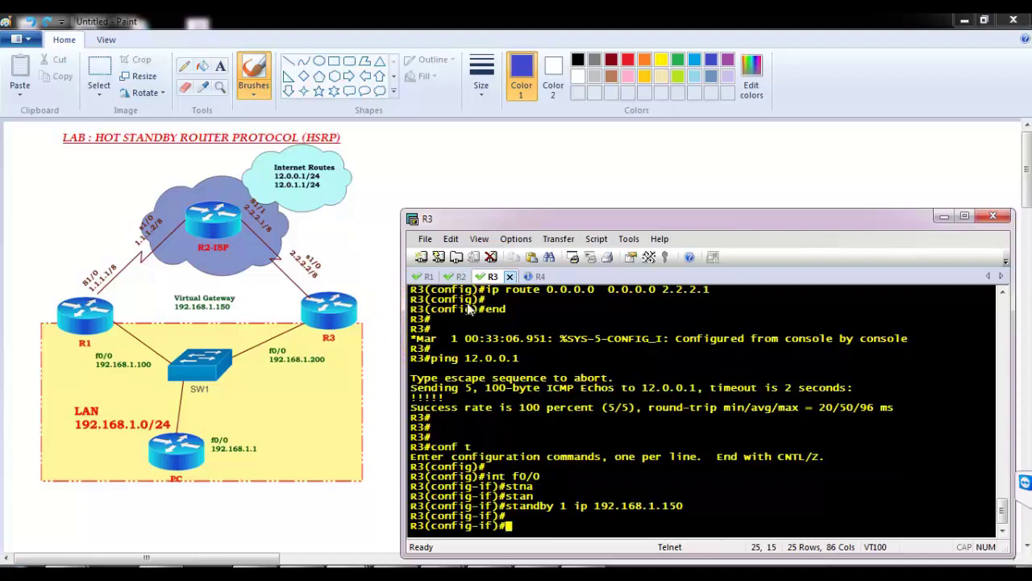
# - Go to R4's terminal, stop the running ping to 12.0.0.1 and highlight its replies
pyautogui.click(428, 277)
pyautogui.click(535, 276)
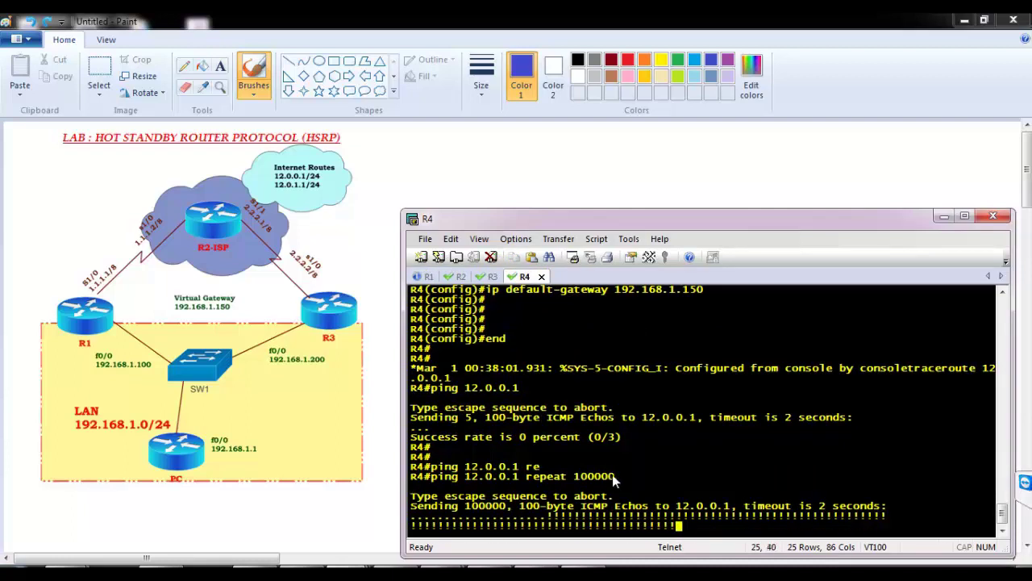
pyautogui.hotkey('ctrl', 'shift', '6')
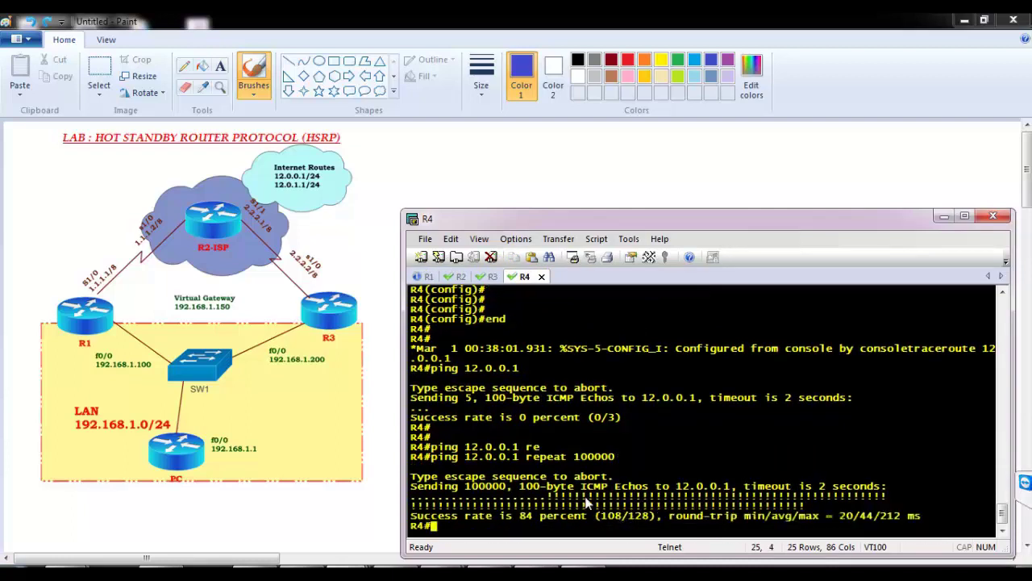
pyautogui.moveTo(560, 496); pyautogui.dragTo(682, 516)
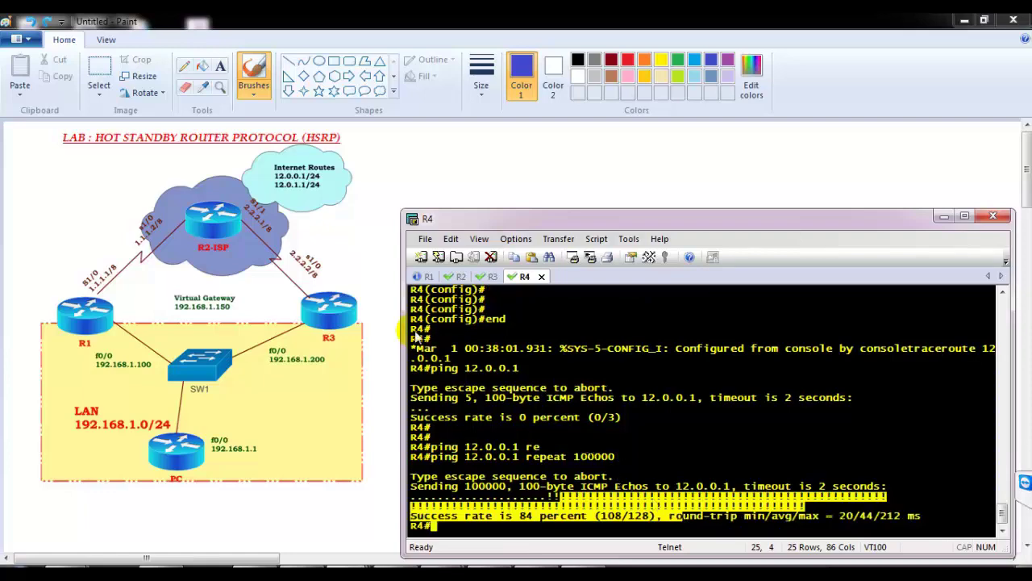
# - Return to R1's terminal and highlight the HSRP state change messages for group 1
pyautogui.click(428, 276)
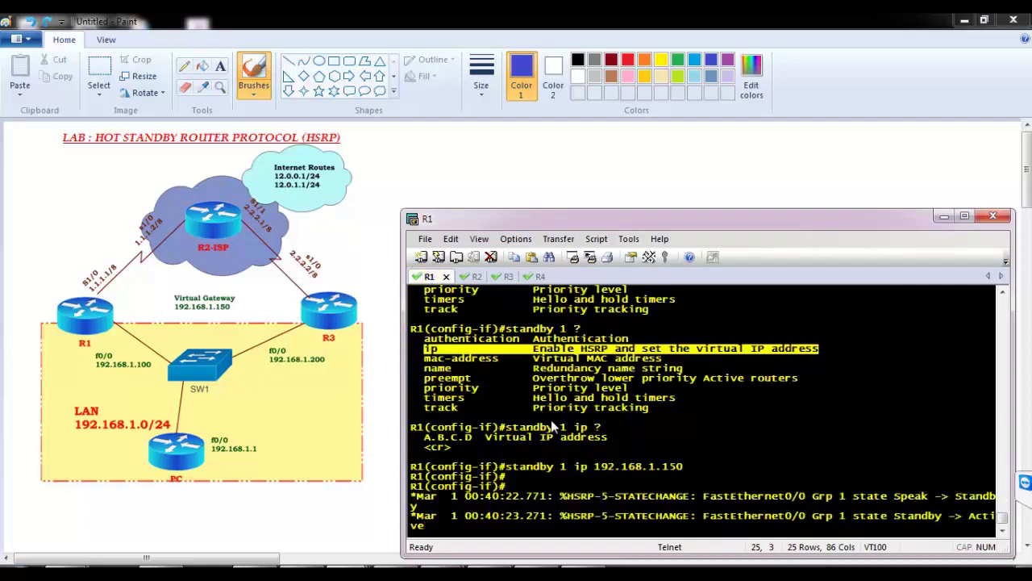
pyautogui.press('Return')
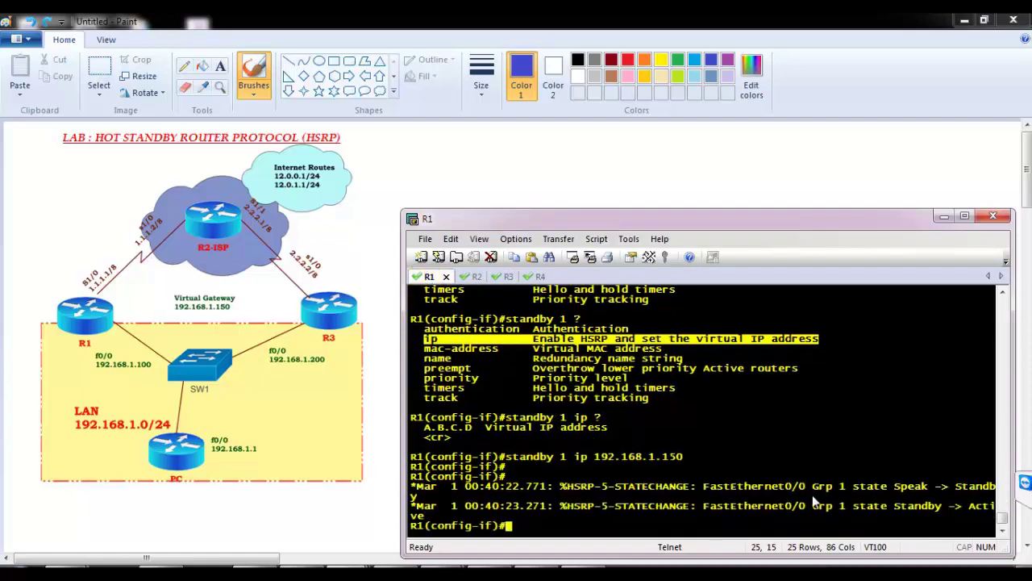
pyautogui.moveTo(815, 500); pyautogui.dragTo(770, 486)
pyautogui.moveTo(857, 501); pyautogui.dragTo(917, 521)
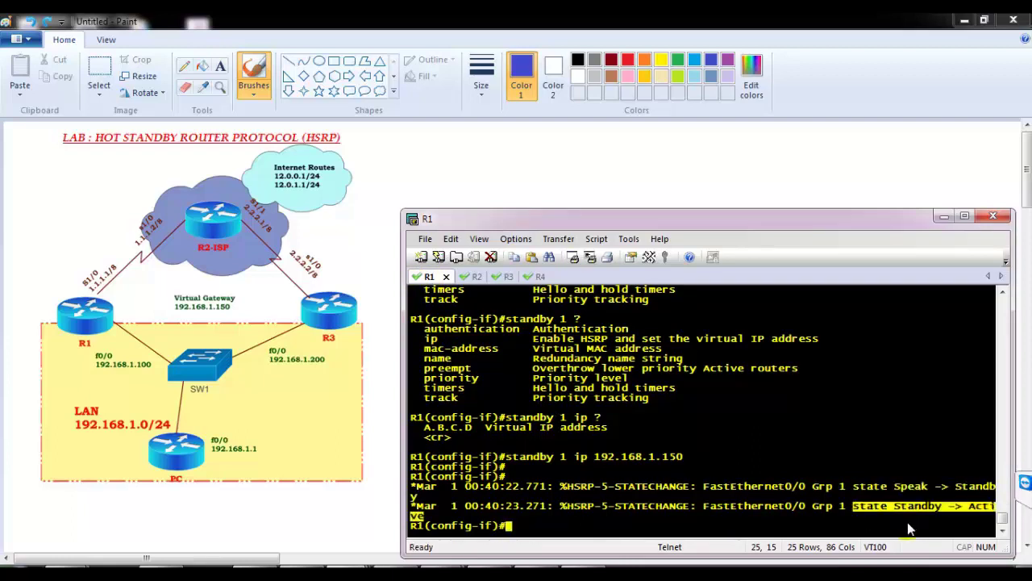
pyautogui.press('Return')
pyautogui.press('Return')
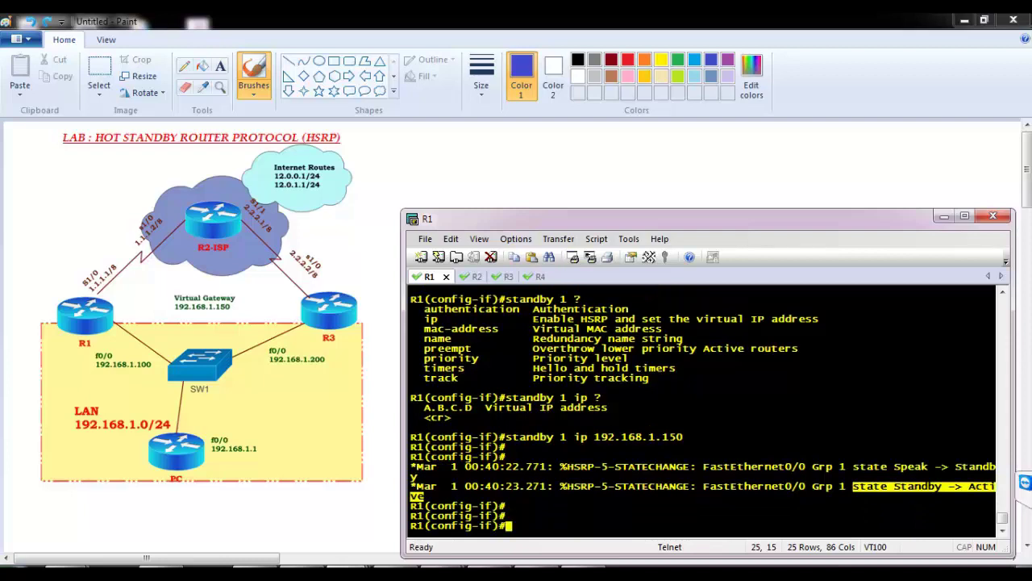
# - Leave configuration mode on R1, show the standby details and highlight the lines from preemption to priority
pyautogui.write('end')
pyautogui.press('Return')
pyautogui.write('sh stan')
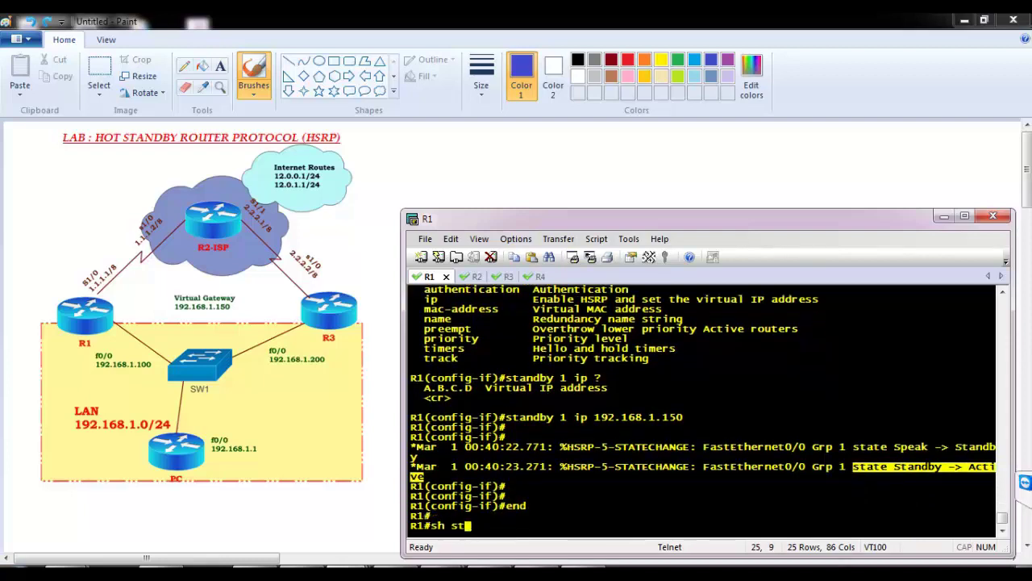
pyautogui.press('Tab')
pyautogui.press('Tab')
pyautogui.press('Tab')
pyautogui.press('Tab')
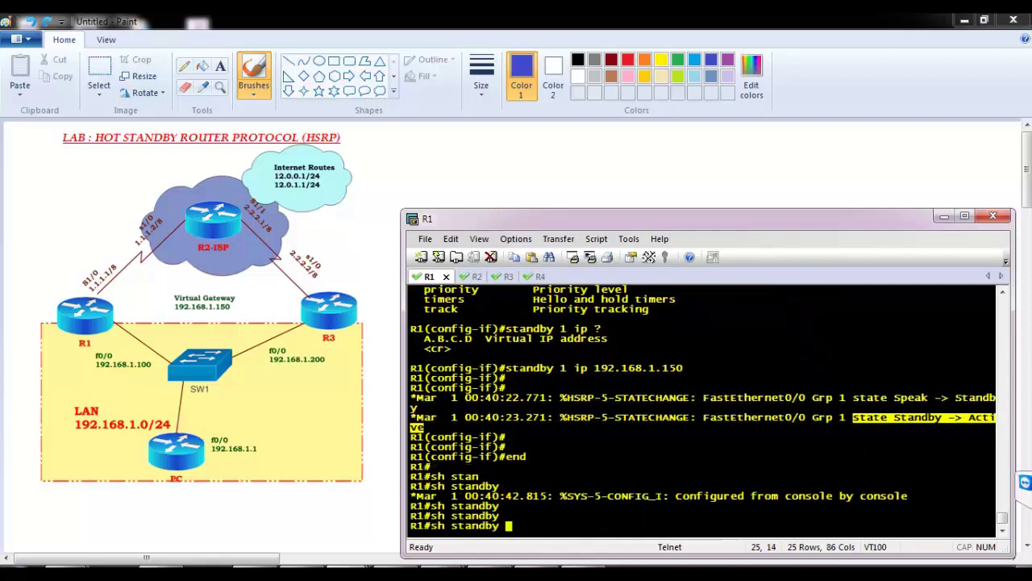
pyautogui.write('br')
pyautogui.press('Tab')
pyautogui.press('BackSpace')
pyautogui.press('BackSpace')
pyautogui.press('BackSpace')
pyautogui.press('BackSpace')
pyautogui.press('BackSpace')
pyautogui.press('BackSpace')
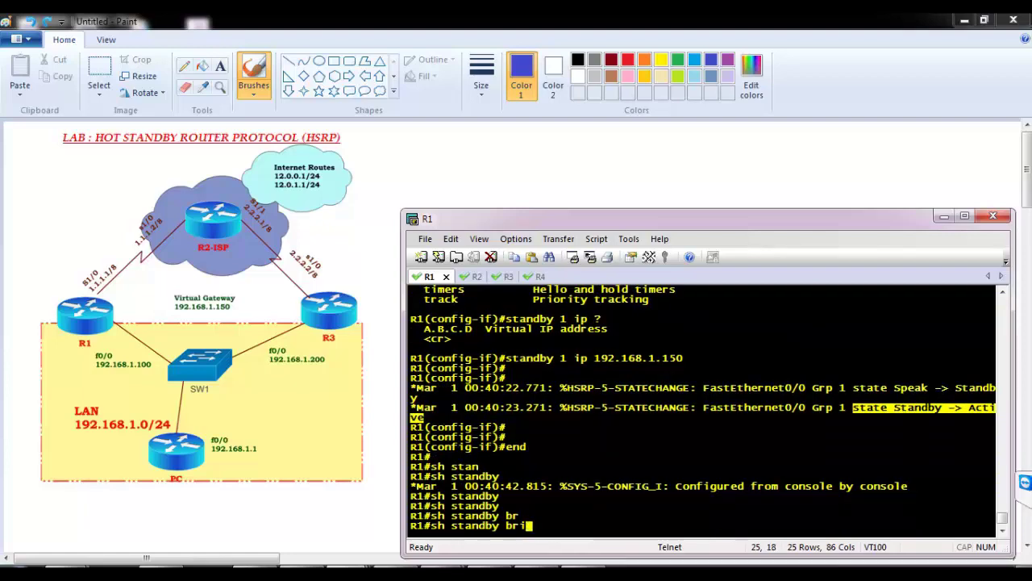
pyautogui.press('Return')
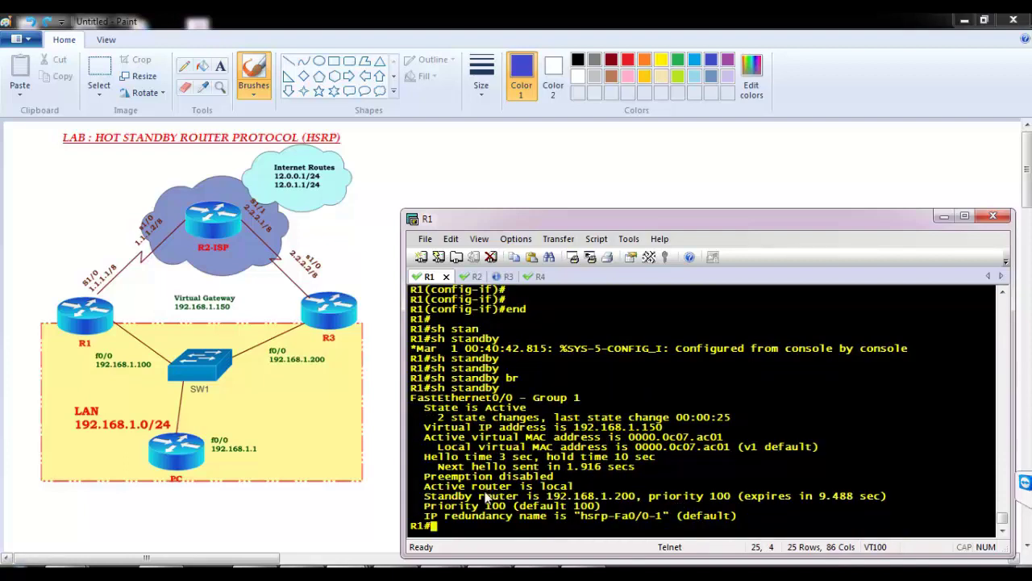
pyautogui.moveTo(413, 476); pyautogui.dragTo(607, 515)
pyautogui.click(607, 514)
# - Switch to Paint, draw a short blue stroke below the virtual gateway address and change the brush colour to dark red
pyautogui.click(369, 282)
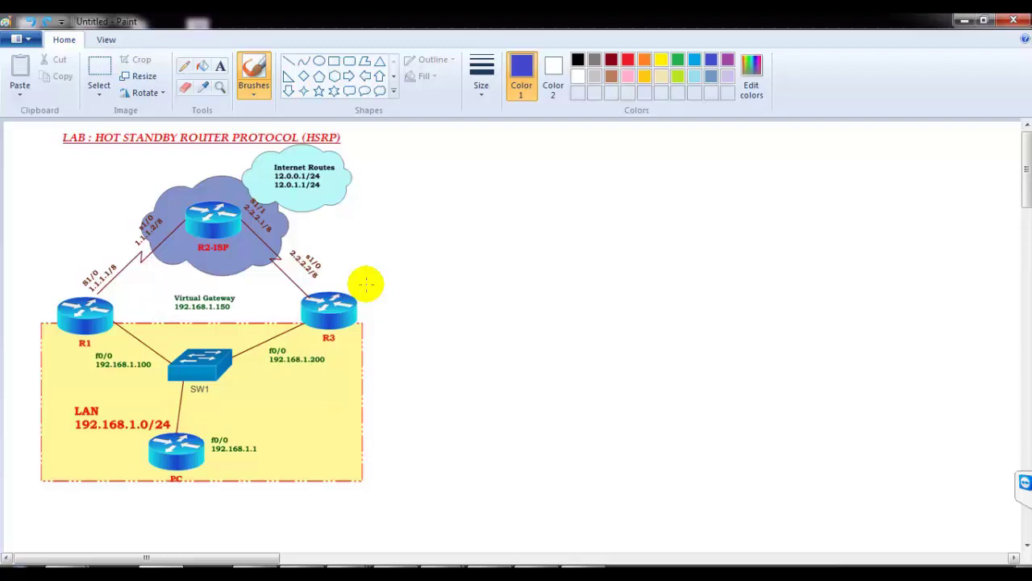
pyautogui.moveTo(172, 330); pyautogui.dragTo(178, 324)
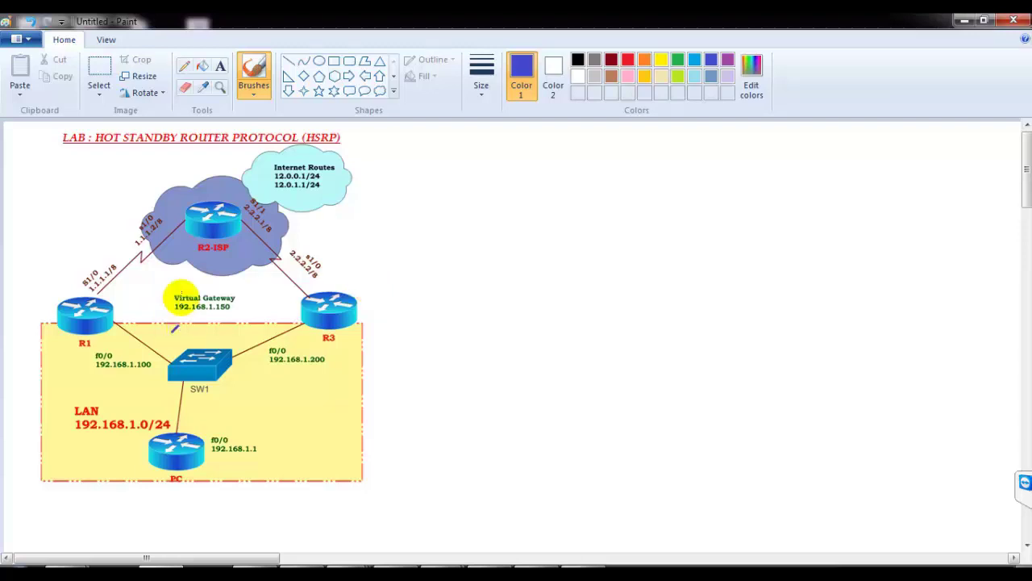
pyautogui.click(611, 60)
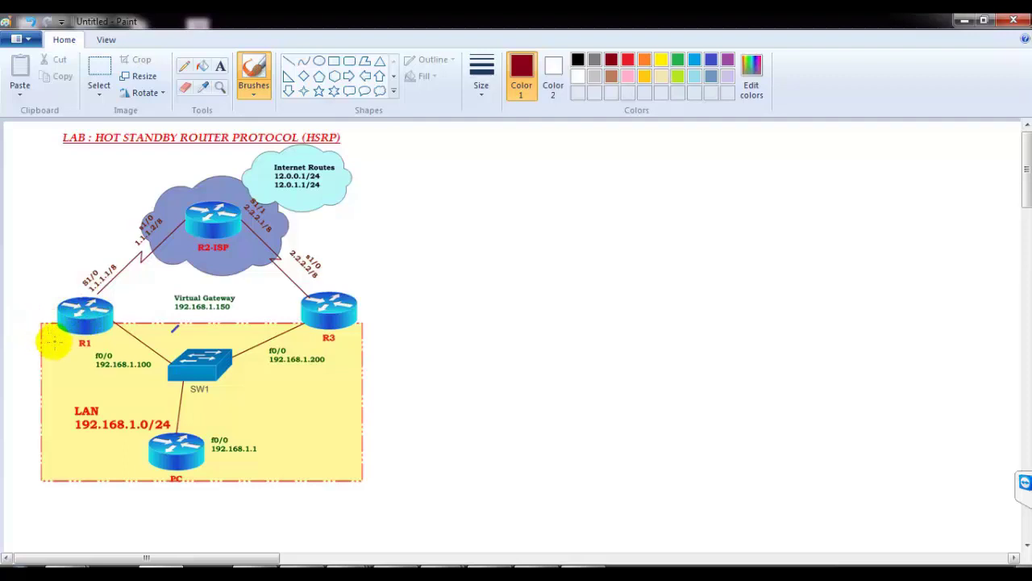
# - Draw an arrow labelled "Prim" beside R1 and another arrow above R3, then undo these marks
pyautogui.moveTo(53, 342)
pyautogui.mouseDown()
pyautogui.moveTo(66, 222)
pyautogui.moveTo(79, 247)
pyautogui.moveTo(93, 209)
pyautogui.moveTo(139, 200)
pyautogui.mouseUp()
pyautogui.moveTo(399, 296); pyautogui.dragTo(358, 233)
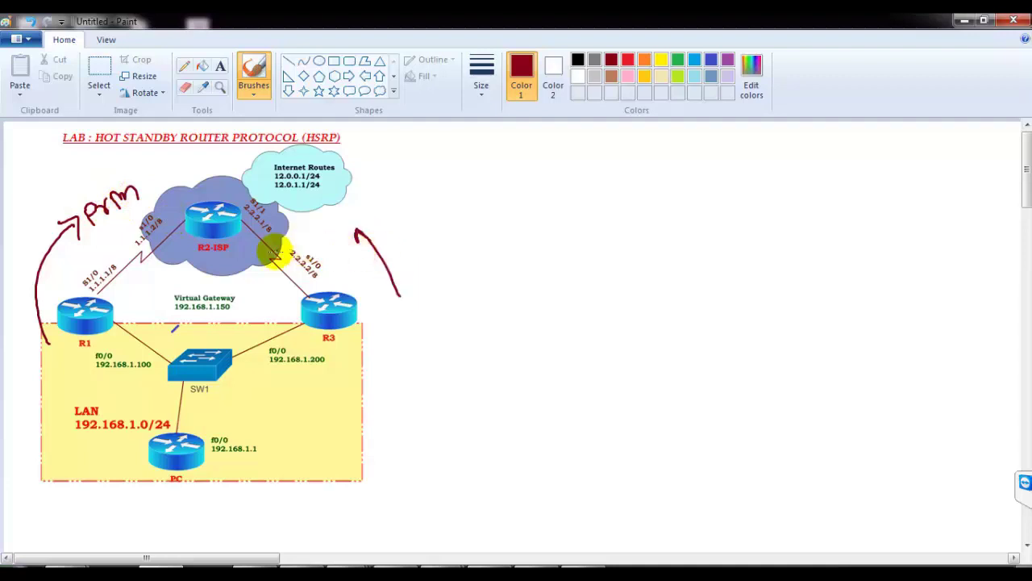
pyautogui.hotkey('ctrl', 'z')
pyautogui.hotkey('ctrl', 'z')
pyautogui.hotkey('ctrl', 'z')
pyautogui.hotkey('ctrl', 'z')
pyautogui.hotkey('ctrl', 'z')
pyautogui.hotkey('ctrl', 'z')
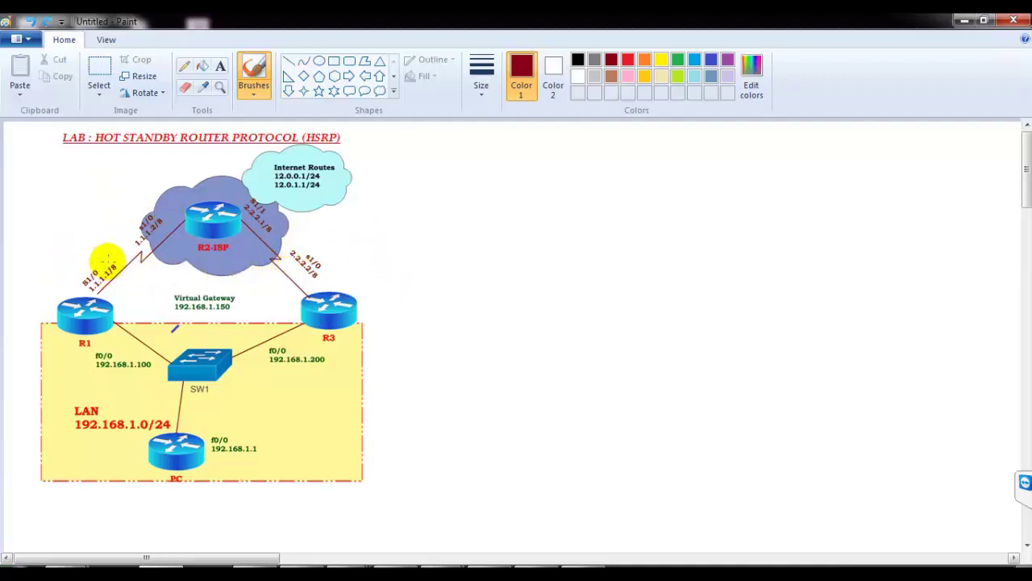
# - Handwrite the priority 120 above R1 and 100 above R3 on the topology diagram in dark red
pyautogui.moveTo(55, 230)
pyautogui.mouseDown()
pyautogui.moveTo(62, 247)
pyautogui.moveTo(87, 220)
pyautogui.moveTo(100, 223)
pyautogui.mouseUp()
pyautogui.moveTo(358, 242)
pyautogui.mouseDown()
pyautogui.moveTo(361, 262)
pyautogui.moveTo(377, 252)
pyautogui.mouseUp()
pyautogui.moveTo(380, 247); pyautogui.dragTo(392, 250)
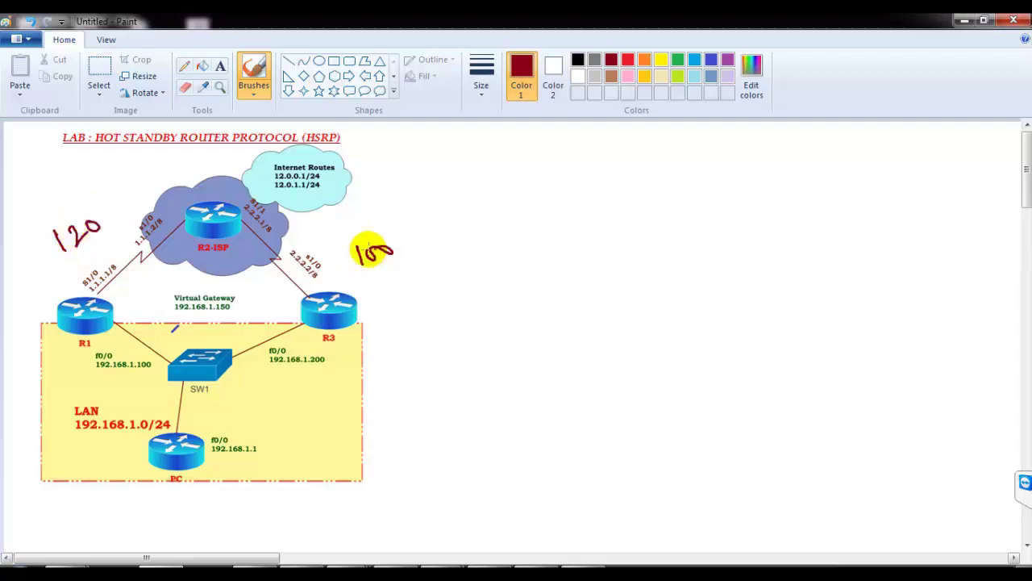
# - Switch back to R1's terminal and enter configuration mode for interface f0/0
pyautogui.hotkey('alt', 'Tab')
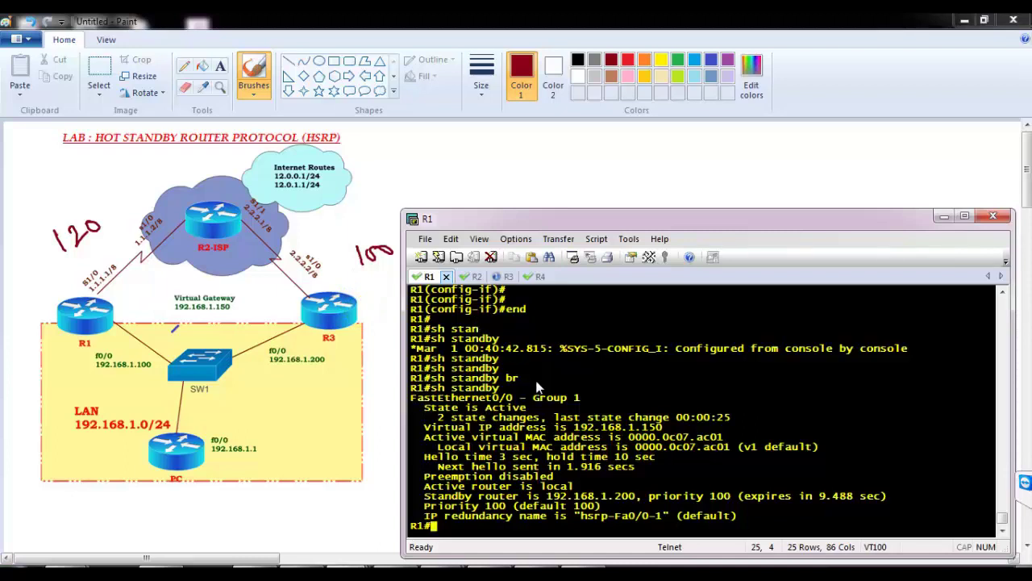
pyautogui.press('Return')
pyautogui.press('Return')
pyautogui.write('conf t')
pyautogui.press('Return')
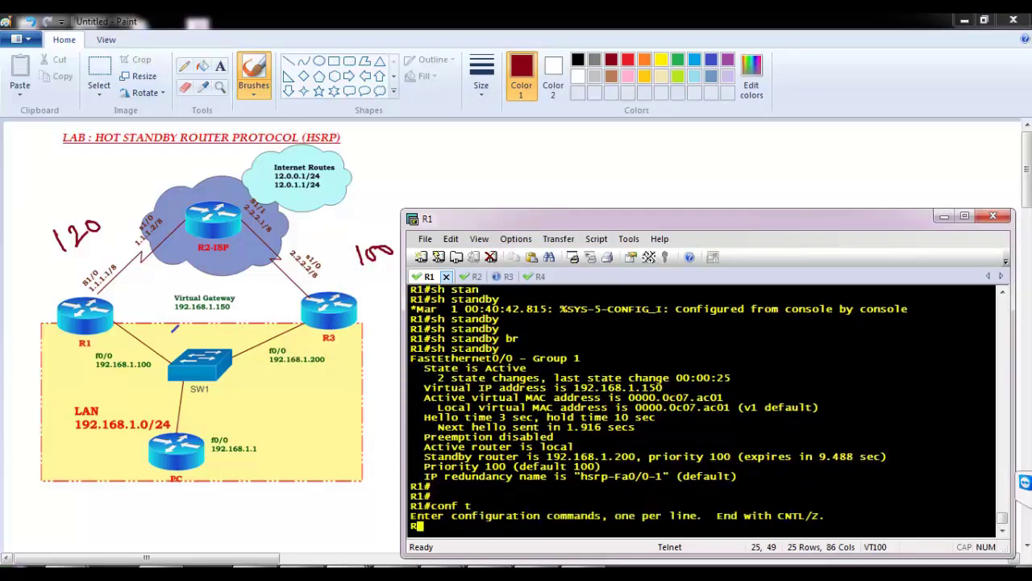
pyautogui.write('int f0/0')
pyautogui.press('Return')
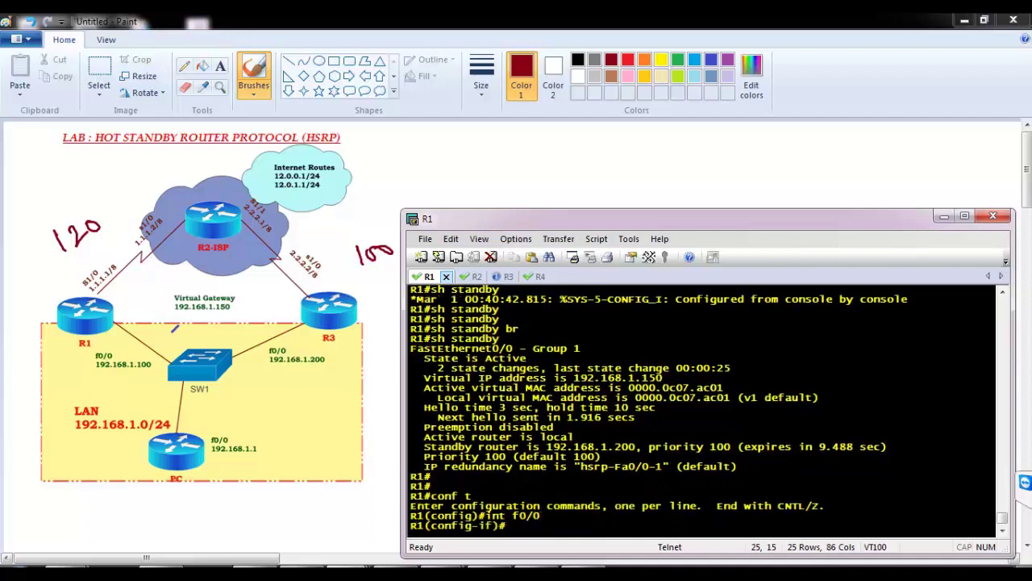
# - Show the running configuration of R1's f0/0 from interface mode and highlight its standby line
pyautogui.write('do sh rn int')
pyautogui.press('BackSpace')
pyautogui.press('BackSpace')
pyautogui.press('BackSpace')
pyautogui.press('BackSpace')
pyautogui.press('BackSpace')
pyautogui.write('un int')
pyautogui.press('BackSpace')
pyautogui.press('BackSpace')
pyautogui.press('BackSpace')
pyautogui.press('BackSpace')
pyautogui.press('BackSpace')
pyautogui.press('BackSpace')
pyautogui.write('run int f0/0')
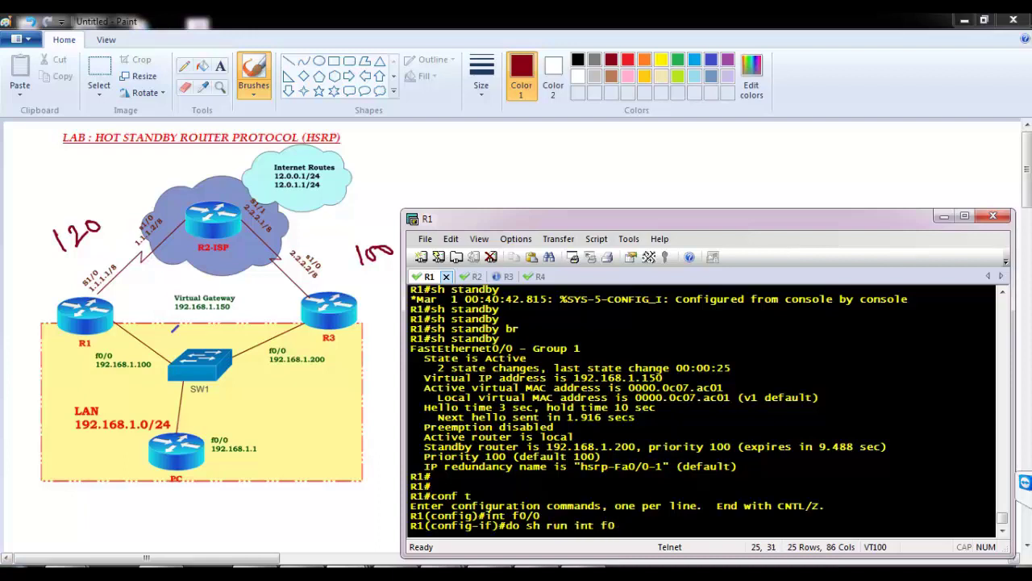
pyautogui.press('Return')
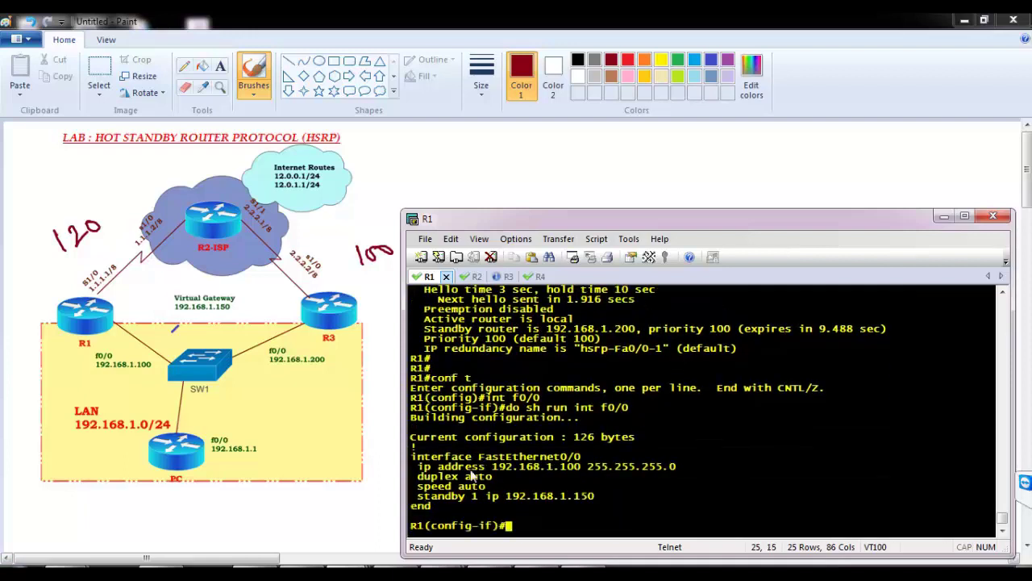
pyautogui.moveTo(419, 499); pyautogui.dragTo(587, 514)
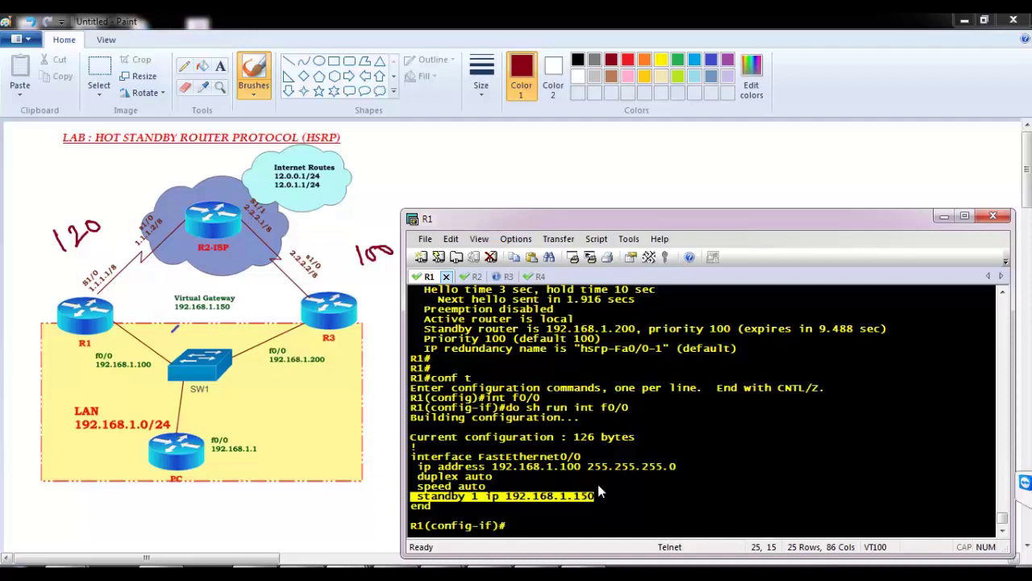
# - Set the HSRP group 1 priority to 120 on R1's f0/0, checking the allowed priority range with the command help
pyautogui.write('stna')
pyautogui.press('Return')
pyautogui.write('st')
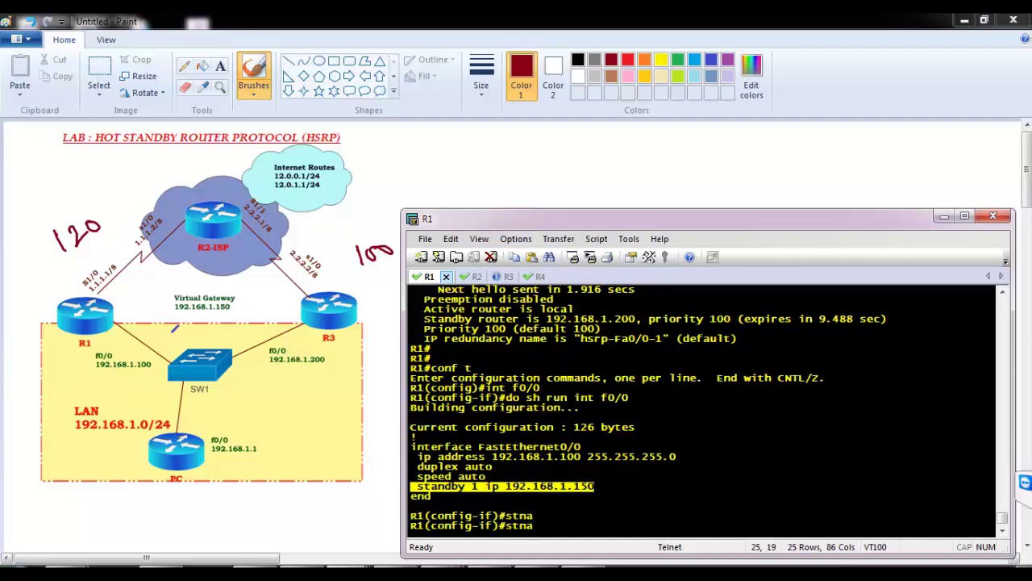
pyautogui.write('an')
pyautogui.press('Tab')
pyautogui.write('1 ip')
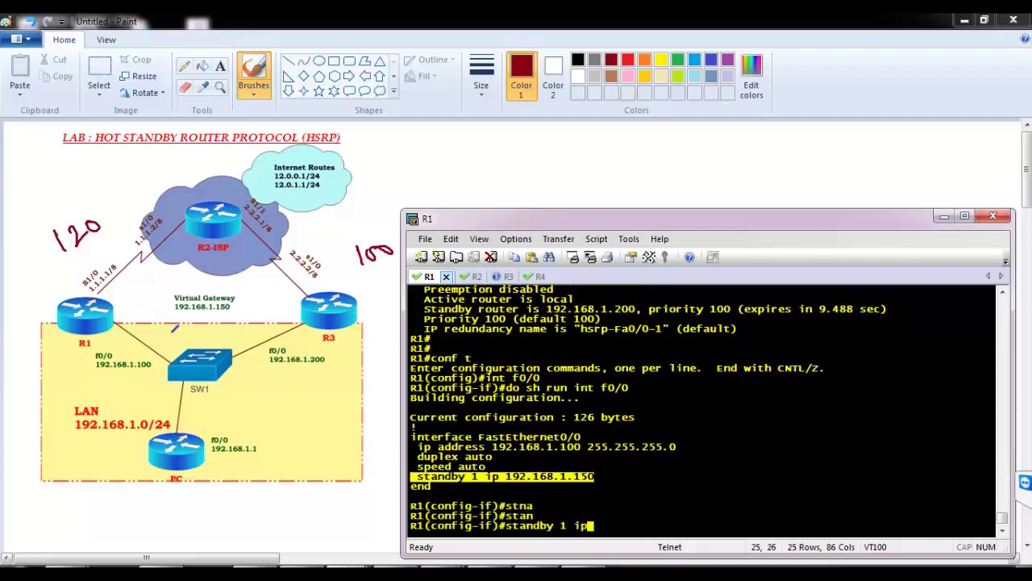
pyautogui.press('BackSpace')
pyautogui.press('BackSpace')
pyautogui.write('pr')
pyautogui.press('Tab')
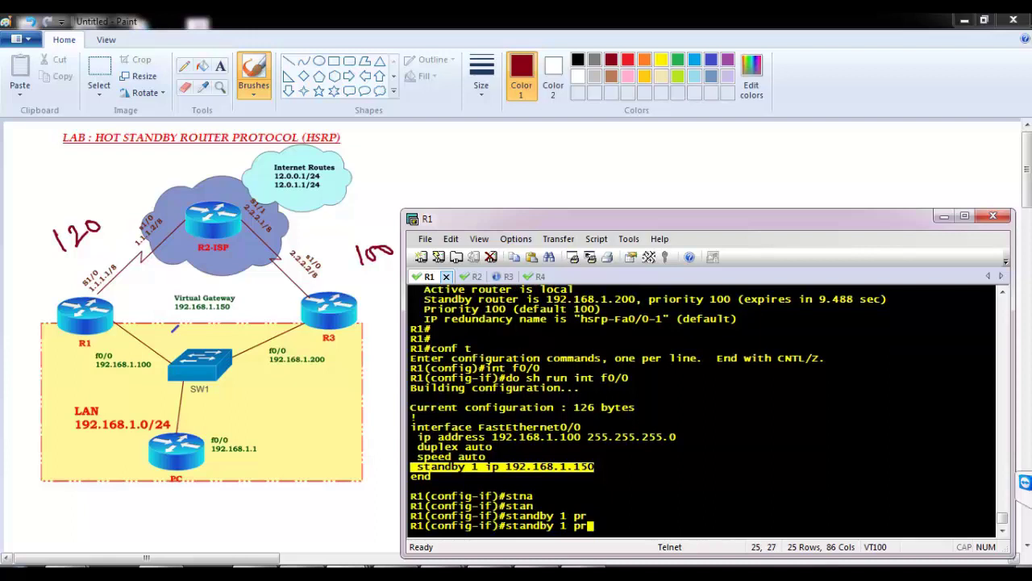
pyautogui.write('i')
pyautogui.press('Tab')
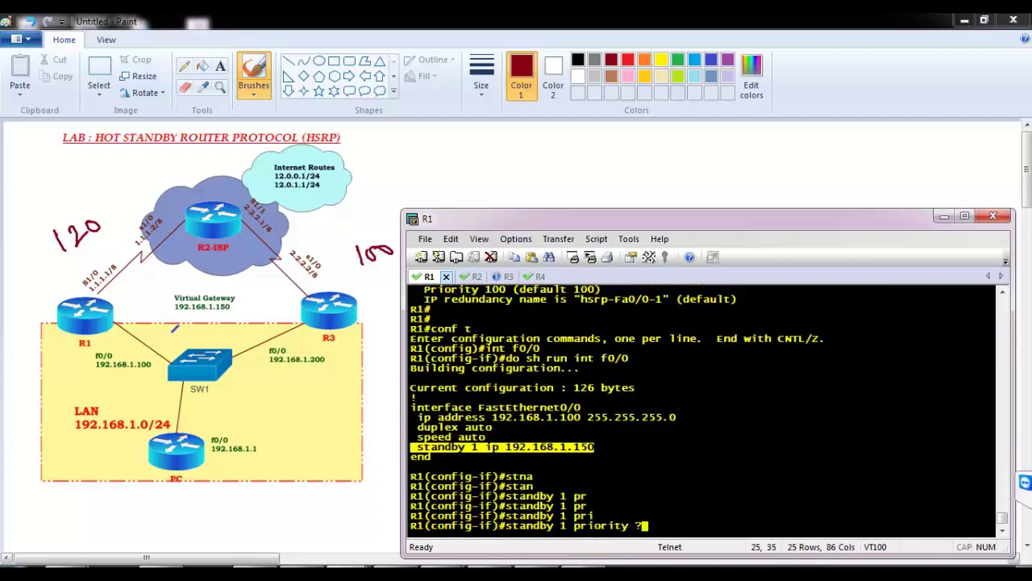
pyautogui.write('120')
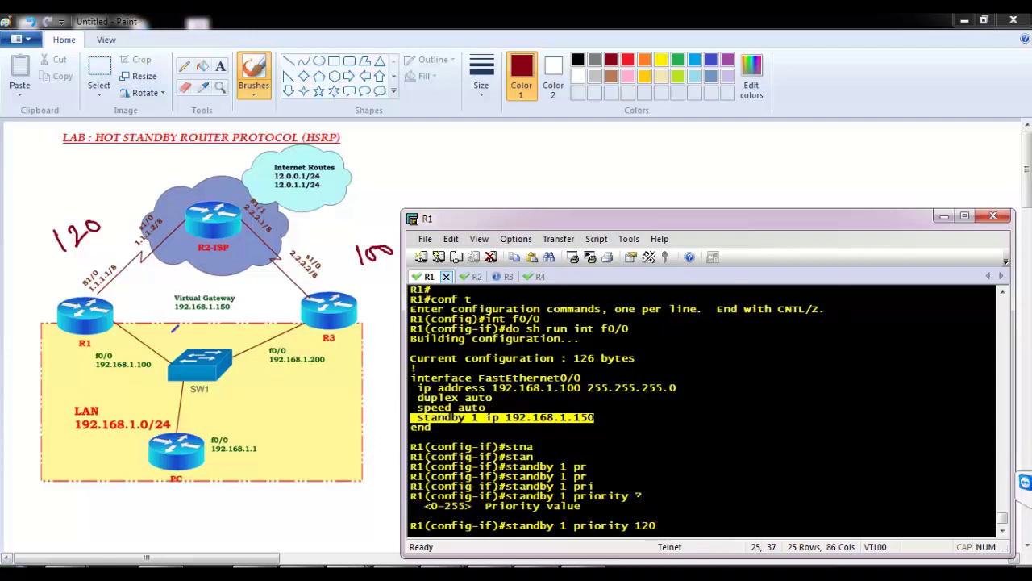
pyautogui.press('Return')
pyautogui.press('Return')
pyautogui.press('Return')
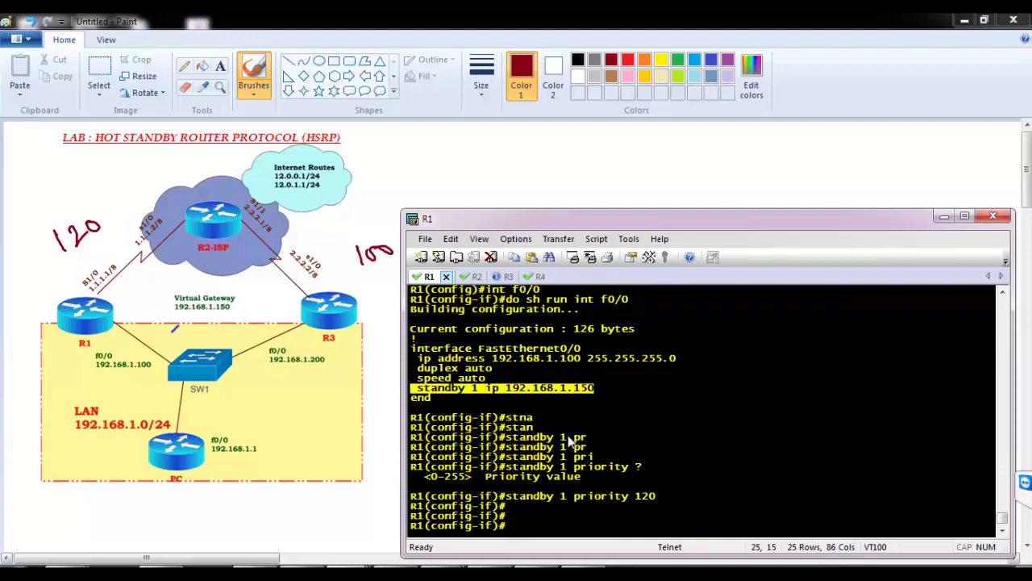
# - Review the standby configuration lines in R3's terminal, then return to R1's terminal
pyautogui.click(493, 276)
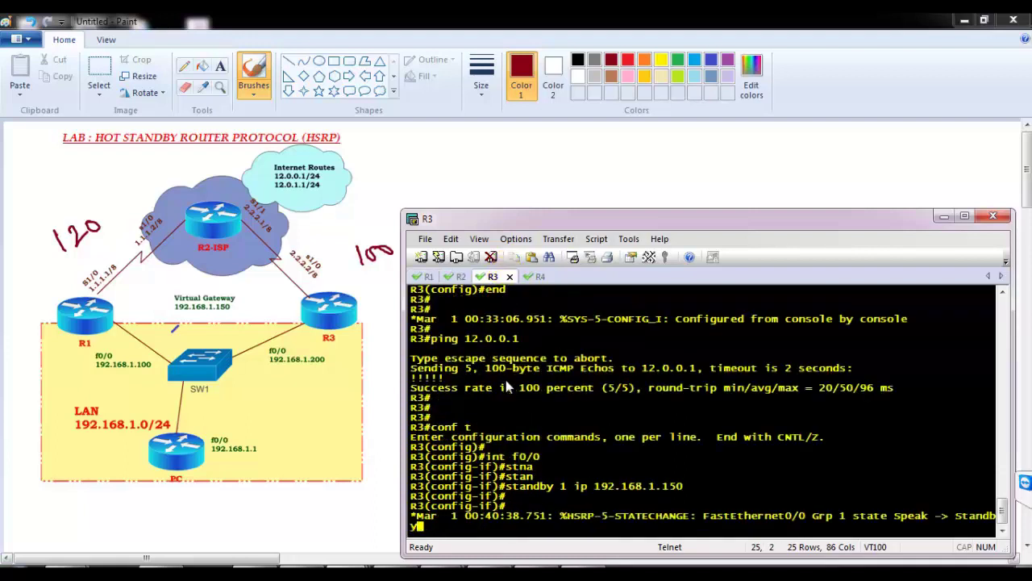
pyautogui.moveTo(514, 466); pyautogui.dragTo(588, 494)
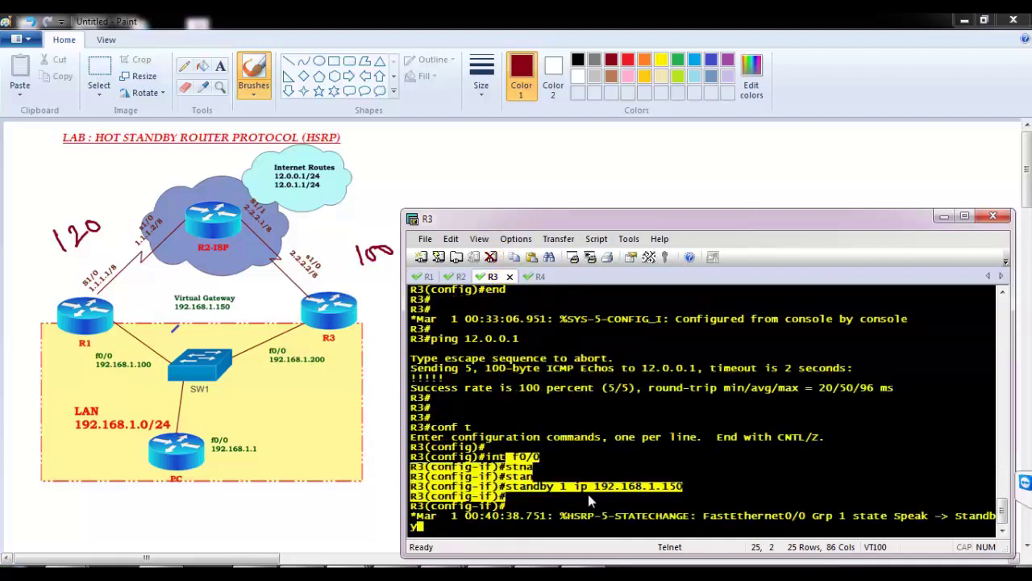
pyautogui.click(428, 276)
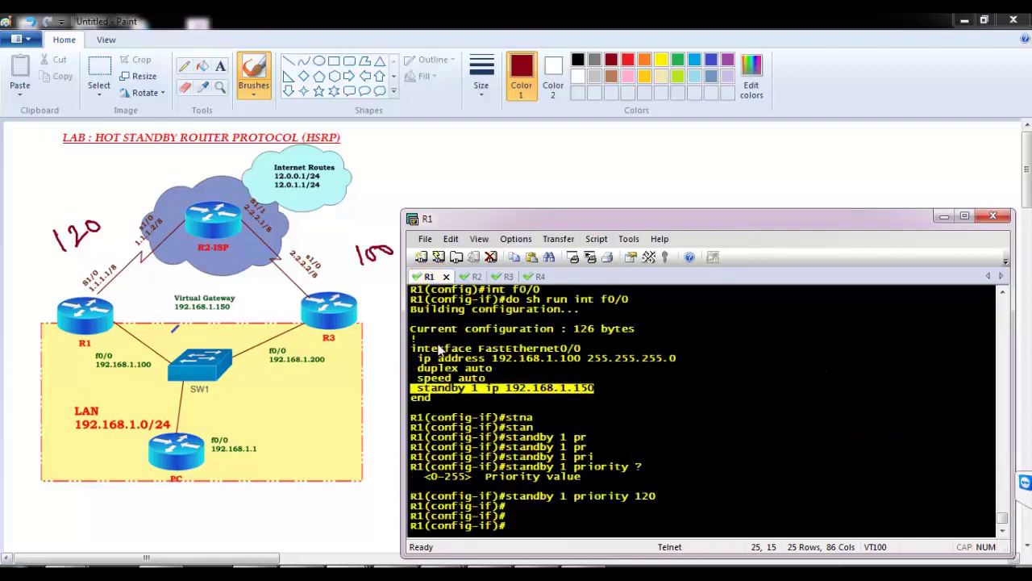
# - Leave configuration mode on R1 and show its standby status
pyautogui.write('end')
pyautogui.press('Return')
pyautogui.press('Return')
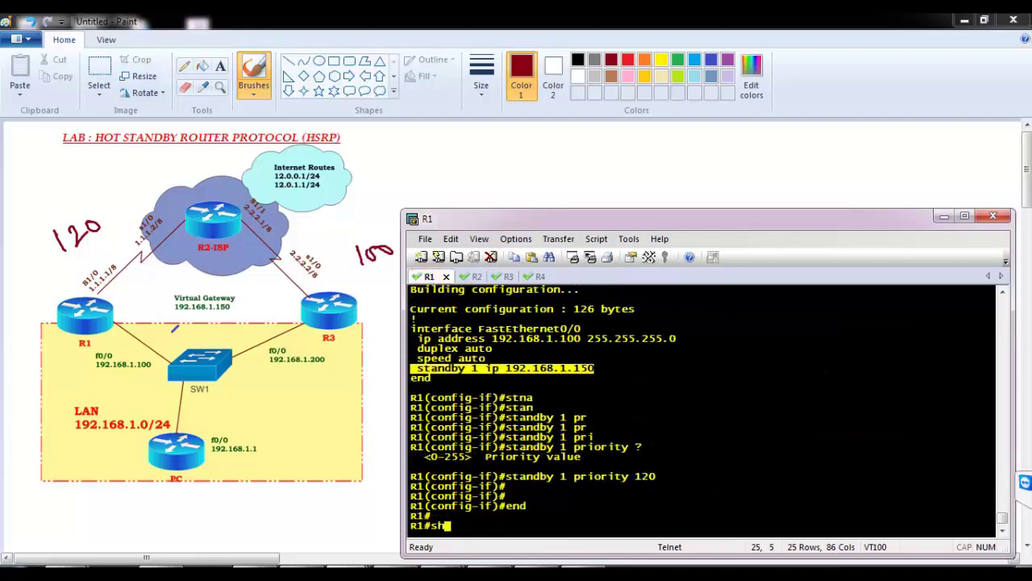
pyautogui.write('sh stan')
pyautogui.press('Tab')
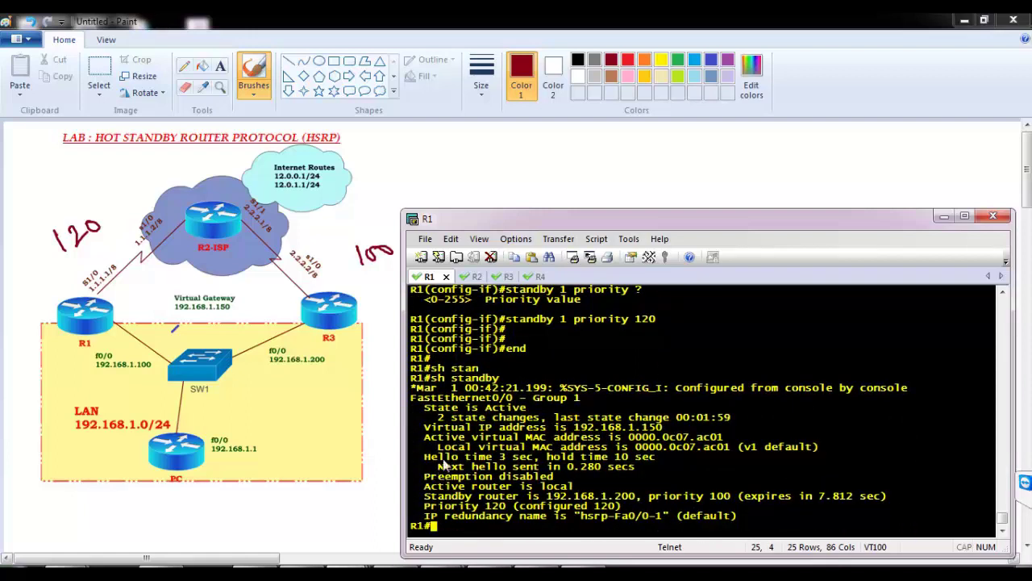
# - Highlight the state, virtual IP address, active and standby router, and priority lines in R1's standby output
pyautogui.moveTo(425, 407); pyautogui.dragTo(555, 408)
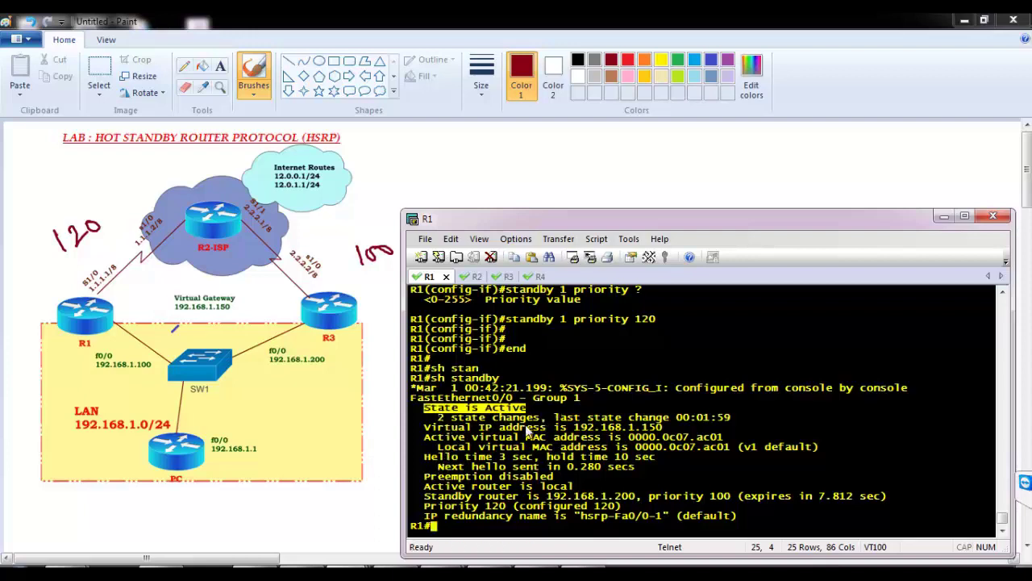
pyautogui.moveTo(500, 427); pyautogui.dragTo(668, 433)
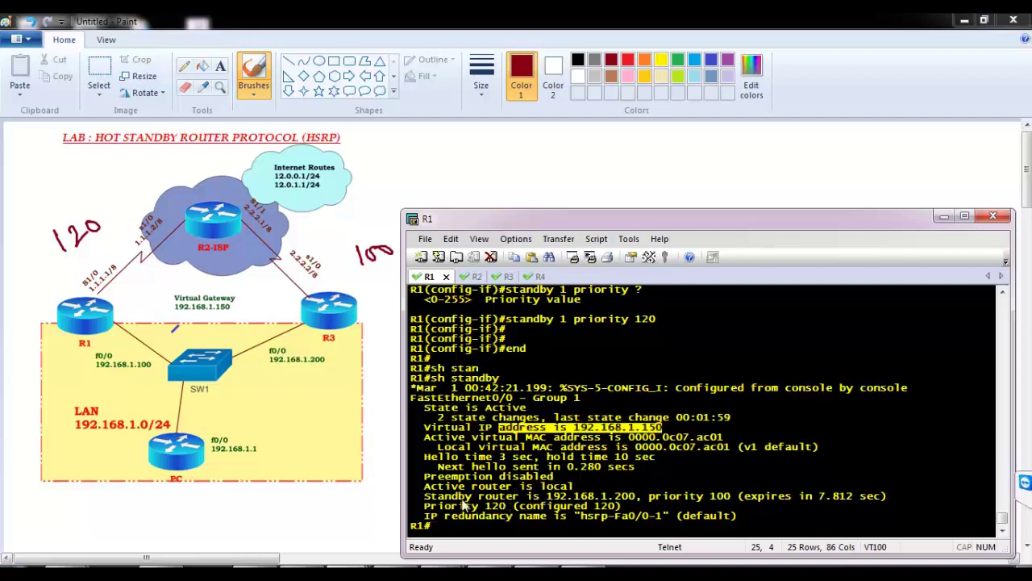
pyautogui.click(424, 489)
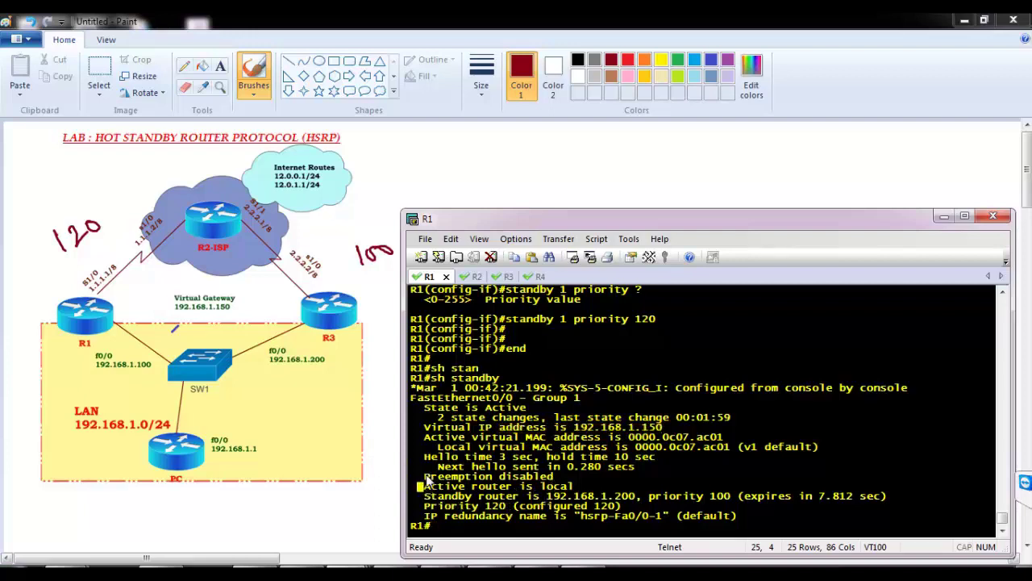
pyautogui.moveTo(430, 481); pyautogui.dragTo(671, 500)
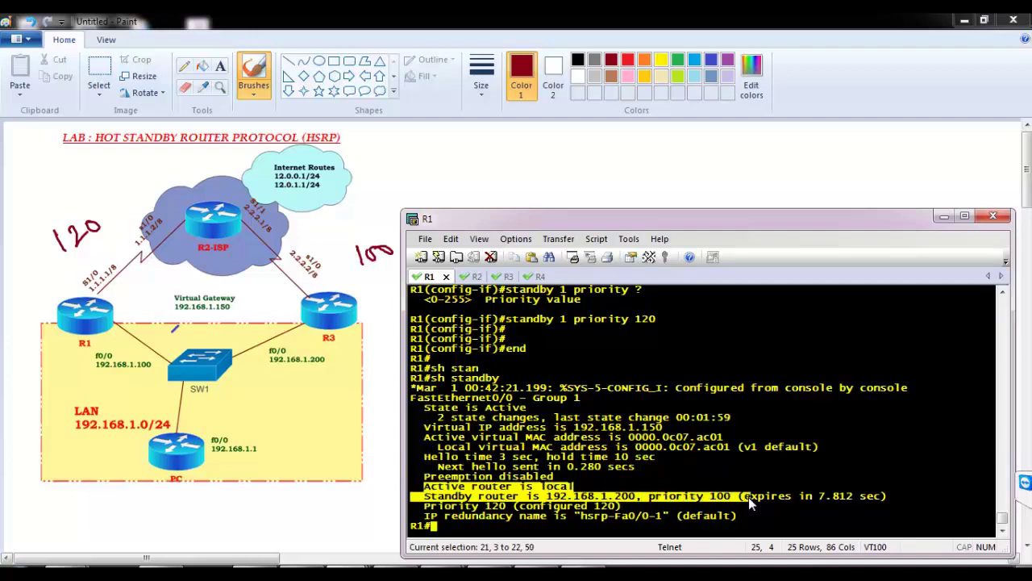
pyautogui.moveTo(749, 497); pyautogui.dragTo(748, 497)
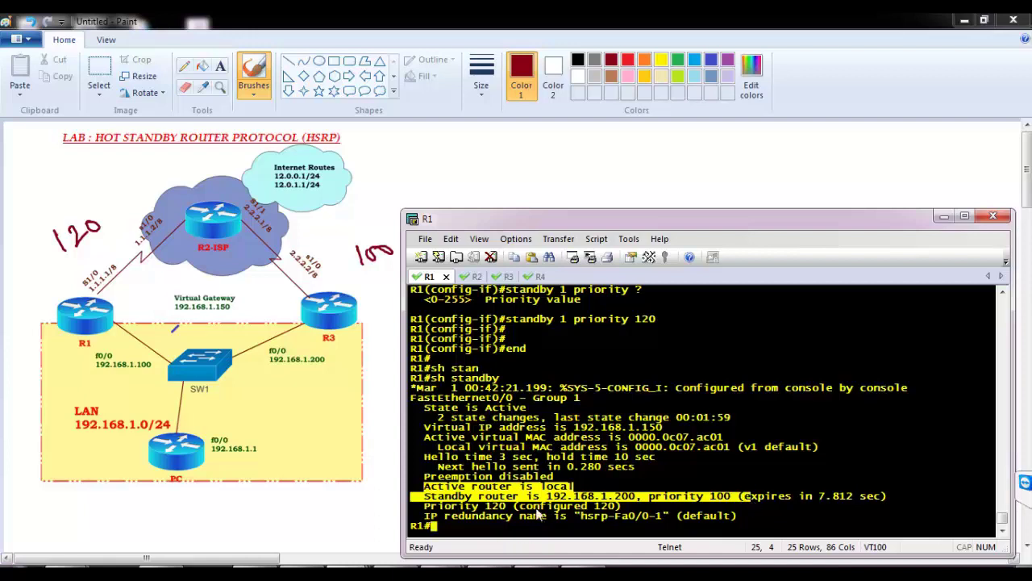
pyautogui.moveTo(421, 506); pyautogui.dragTo(617, 509)
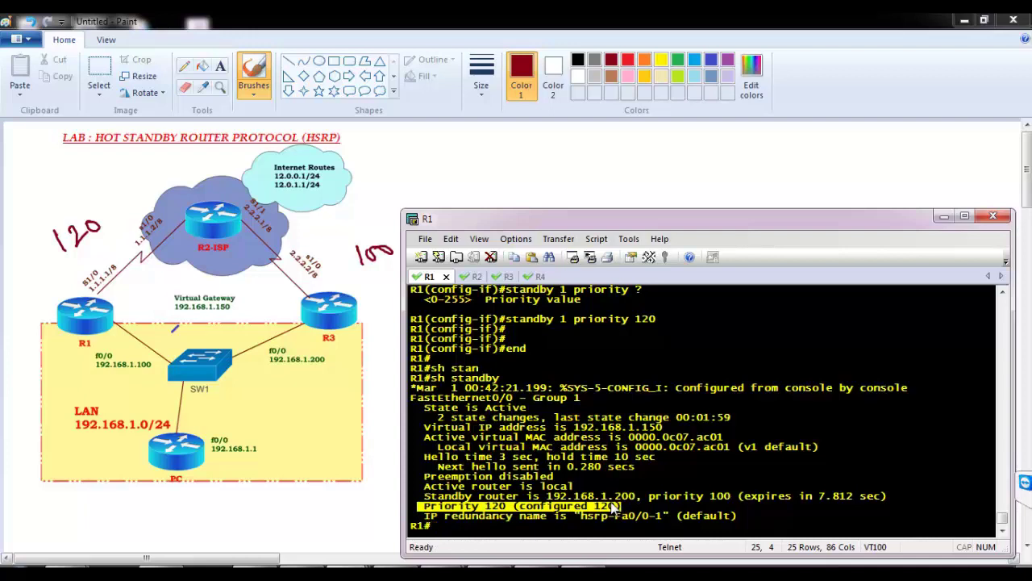
pyautogui.click(567, 457)
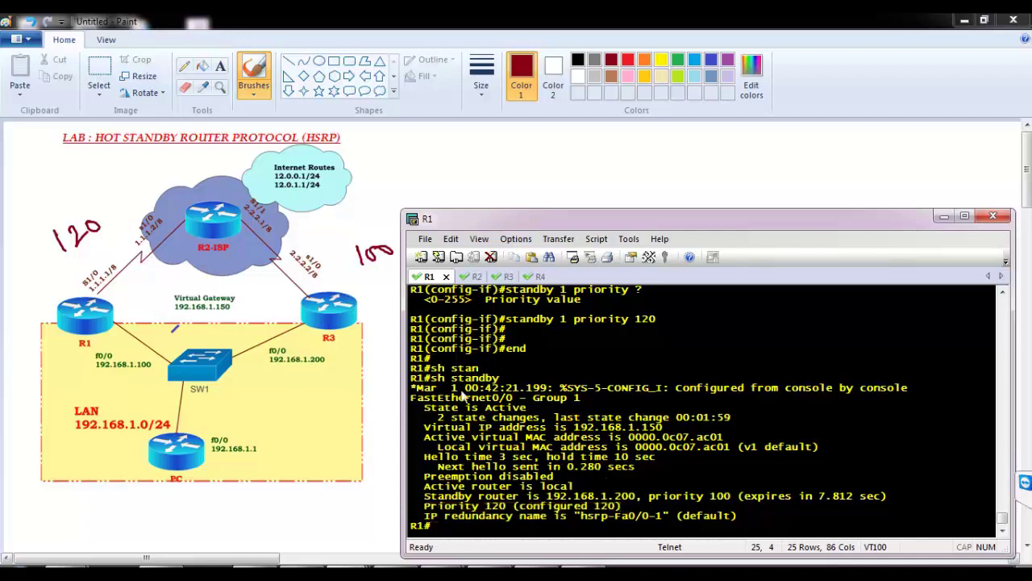
# - Rerun the ping to 12.0.0.1 with repeat 100000 from R4, then stop it
pyautogui.click(537, 276)
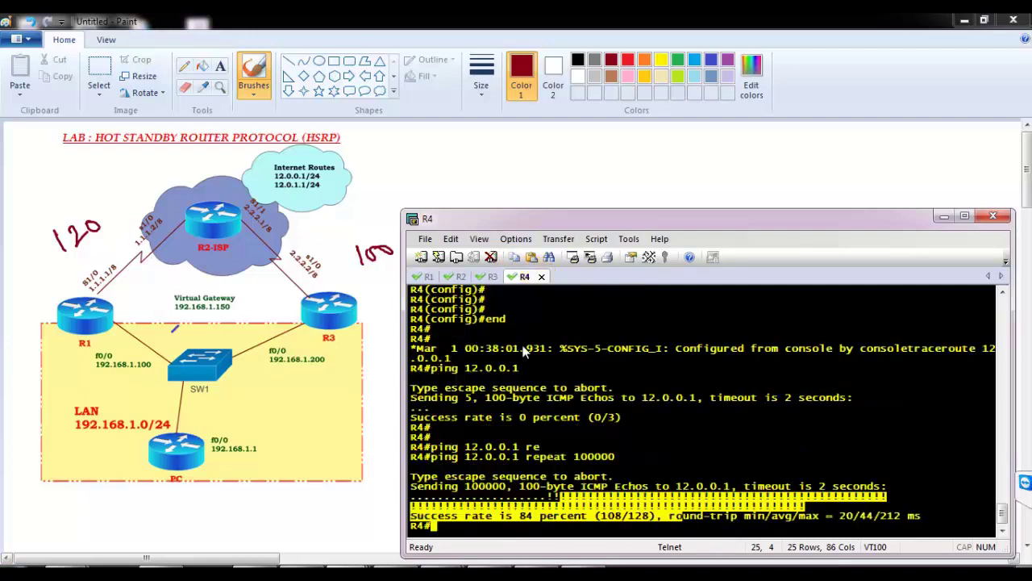
pyautogui.press('Return')
pyautogui.press('Return')
pyautogui.press('Up')
pyautogui.press('Return')
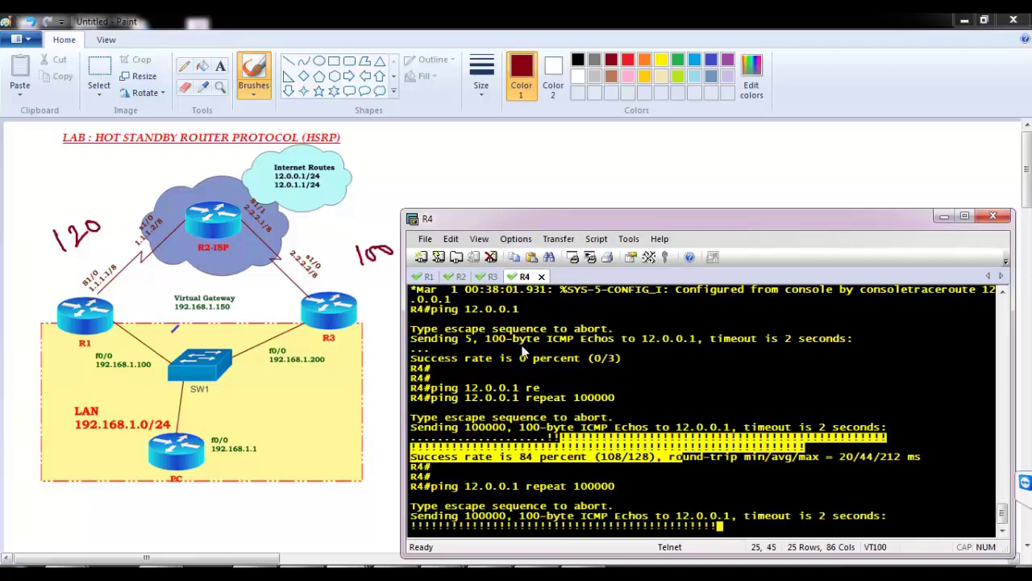
pyautogui.hotkey('ctrl', 'shift', '6')
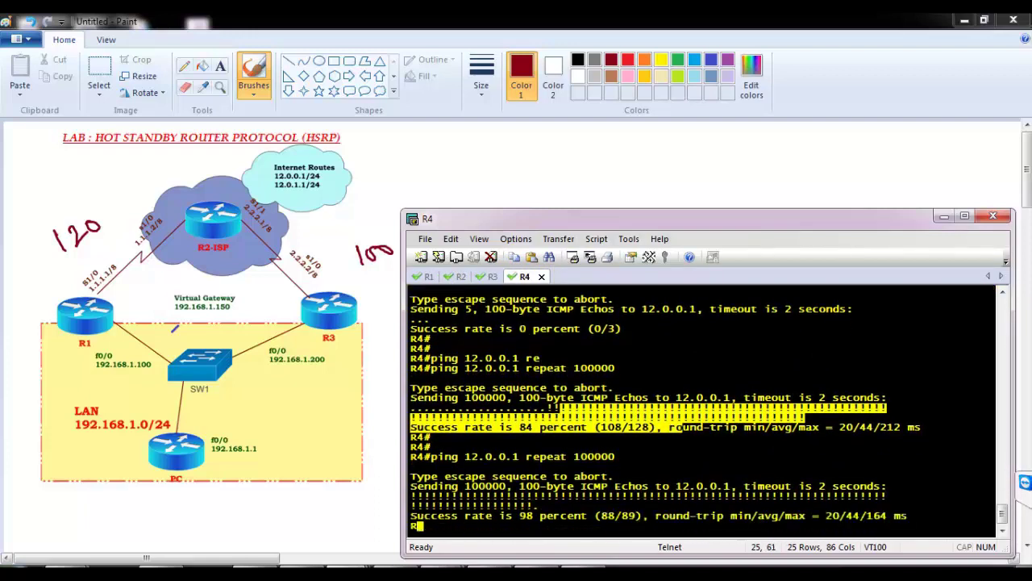
pyautogui.press('Return')
pyautogui.press('Return')
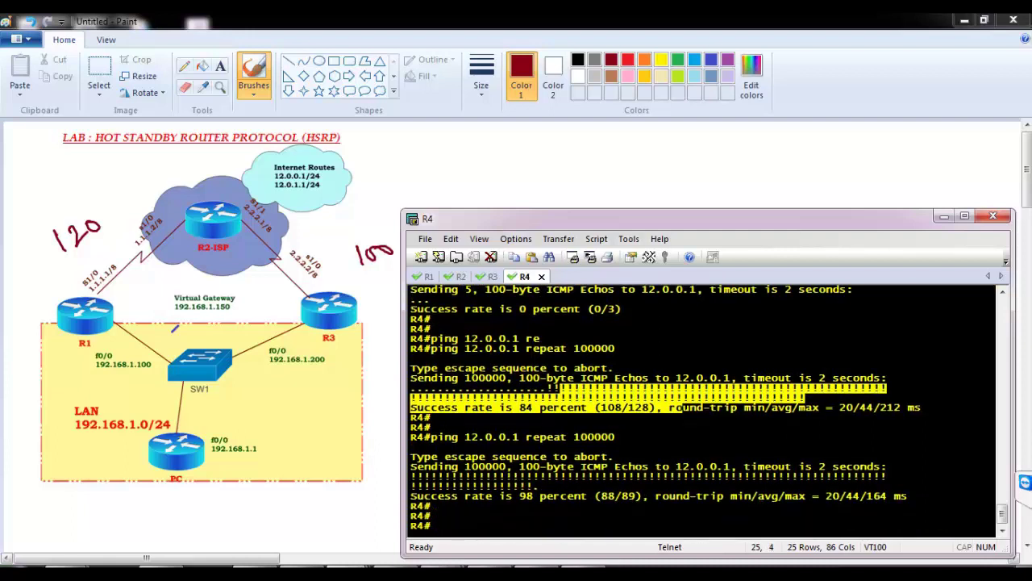
# - Run a traceroute to 12.0.0.1 from R4 and highlight the first hop in the output
pyautogui.write('tr')
pyautogui.press('Tab')
pyautogui.write('12.0.')
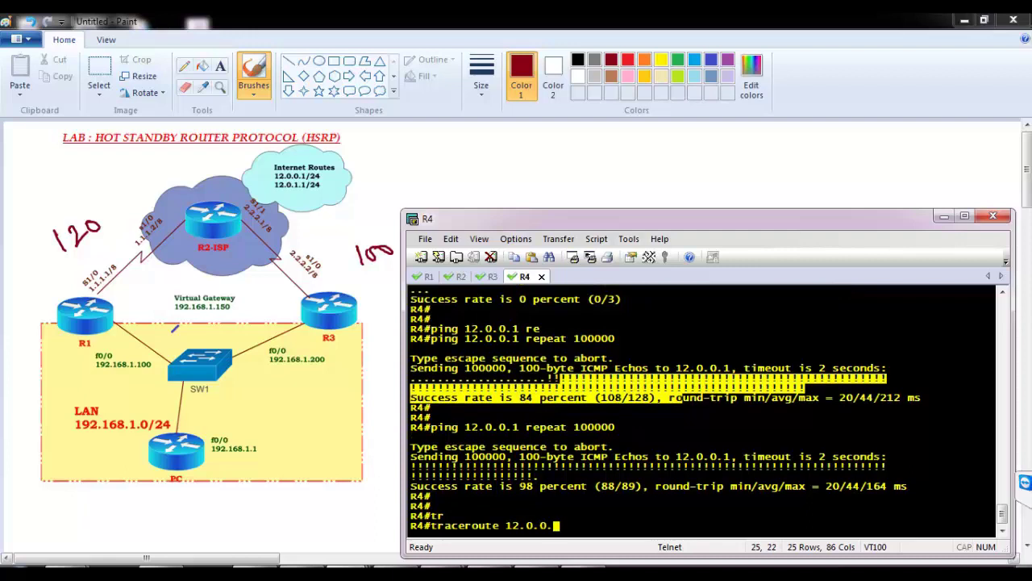
pyautogui.press('Return')
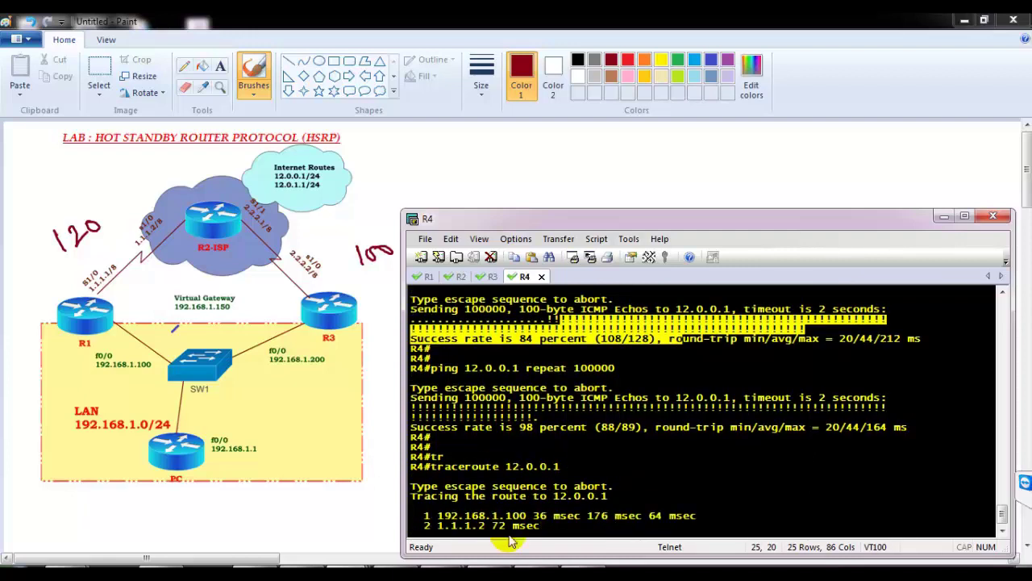
pyautogui.moveTo(441, 529); pyautogui.dragTo(498, 537)
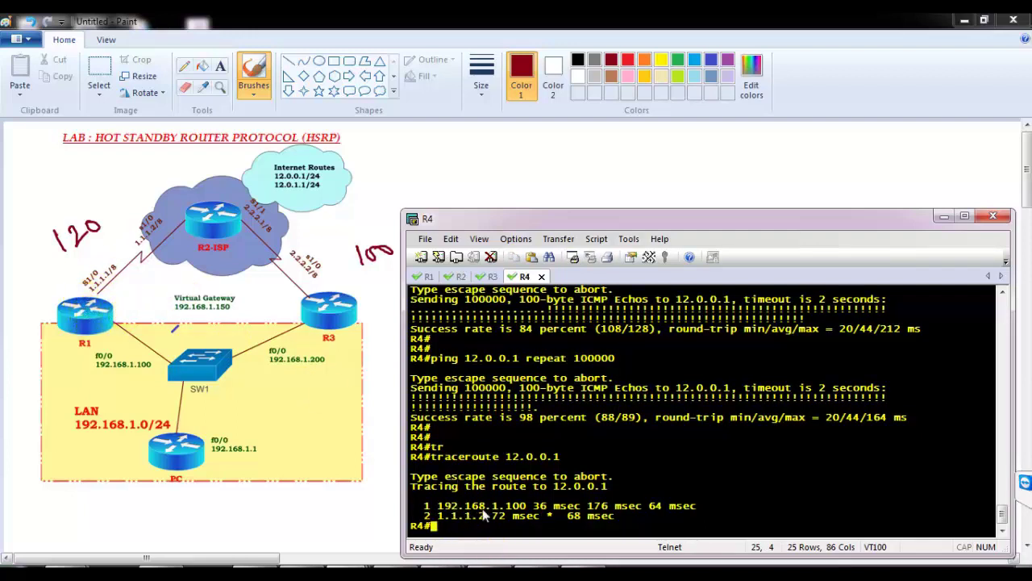
pyautogui.moveTo(484, 514)
pyautogui.mouseDown()
pyautogui.moveTo(554, 516)
pyautogui.moveTo(478, 505)
pyautogui.mouseUp()
pyautogui.click(554, 516)
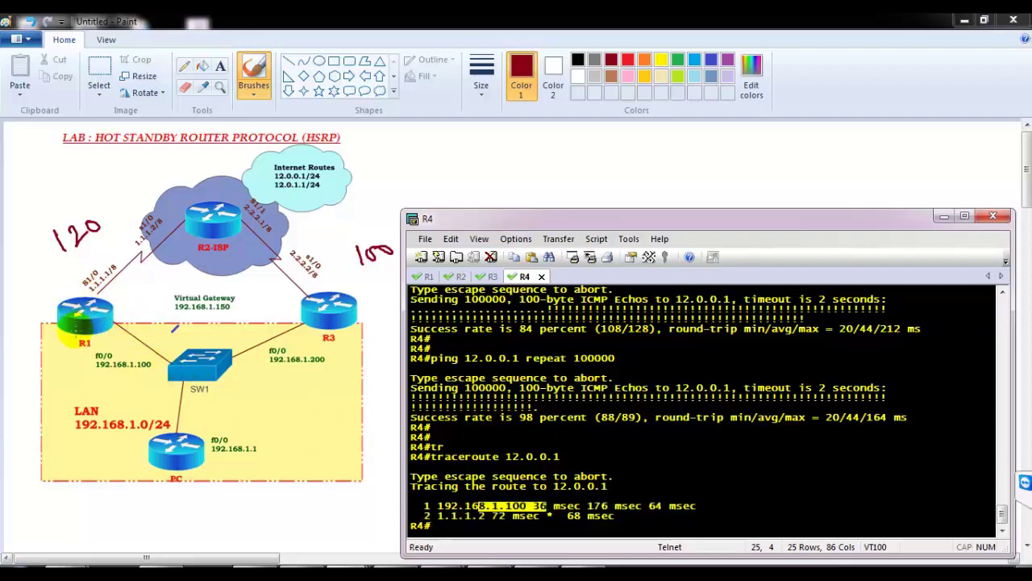
# - Bring the topology drawing in Paint to the front and undo the handwritten priorities beside R1 and R3
pyautogui.click(495, 413)
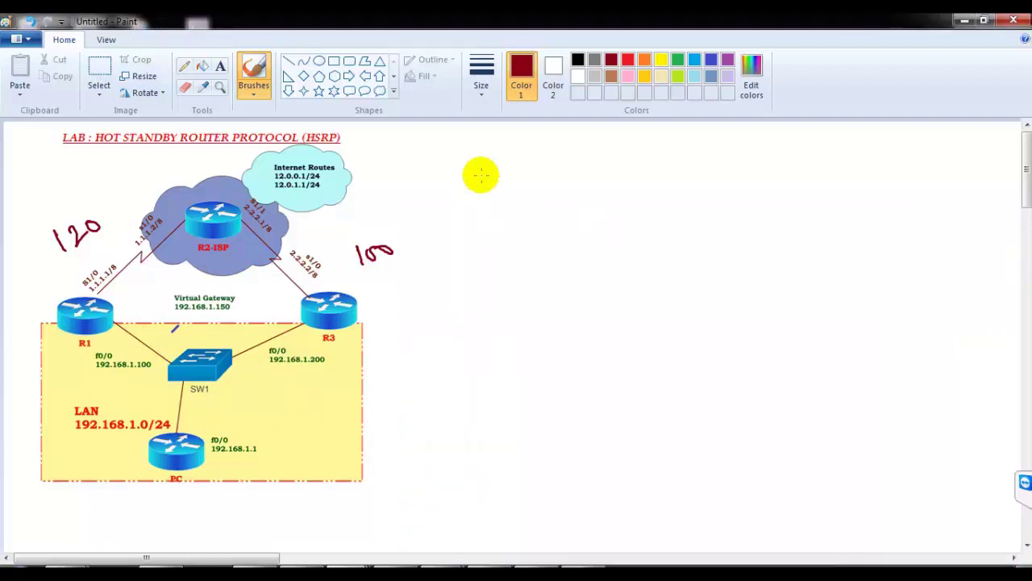
pyautogui.click(477, 179)
pyautogui.hotkey('ctrl', 'z')
pyautogui.hotkey('ctrl', 'z')
pyautogui.hotkey('ctrl', 'z')
pyautogui.hotkey('ctrl', 'z')
pyautogui.hotkey('ctrl', 'z')
pyautogui.hotkey('ctrl', 'z')
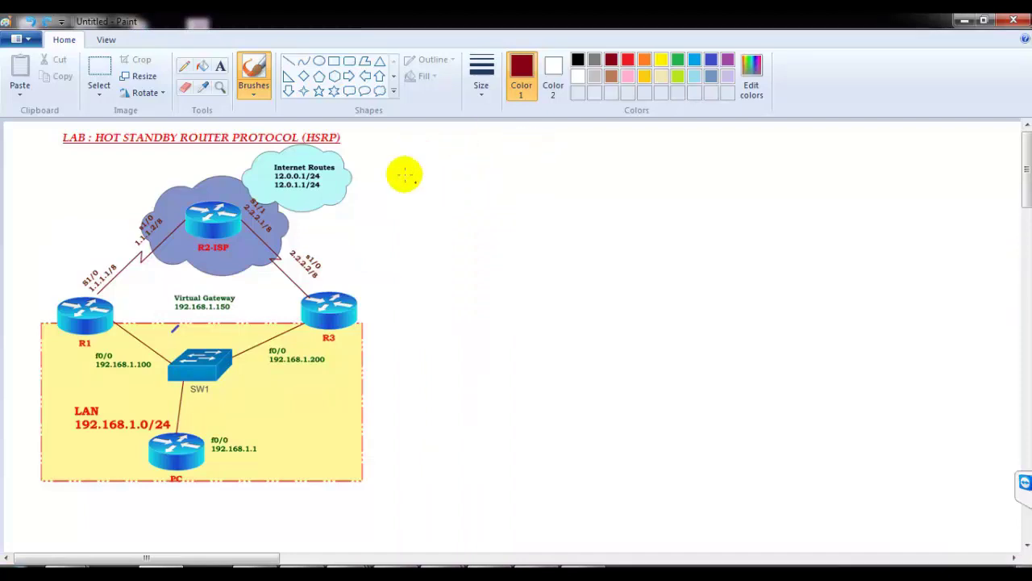
# - Draw an arrow from the HSRP title, handwrite "Non-preEmptive" at its tip, and underline the words in dark red
pyautogui.moveTo(364, 138)
pyautogui.mouseDown()
pyautogui.moveTo(493, 177)
pyautogui.moveTo(488, 184)
pyautogui.moveTo(576, 181)
pyautogui.moveTo(593, 193)
pyautogui.mouseUp()
pyautogui.moveTo(610, 187); pyautogui.dragTo(620, 186)
pyautogui.moveTo(633, 181)
pyautogui.mouseDown()
pyautogui.moveTo(631, 203)
pyautogui.moveTo(650, 184)
pyautogui.moveTo(691, 189)
pyautogui.moveTo(718, 206)
pyautogui.moveTo(744, 185)
pyautogui.moveTo(783, 184)
pyautogui.mouseUp()
pyautogui.moveTo(526, 219); pyautogui.dragTo(754, 206)
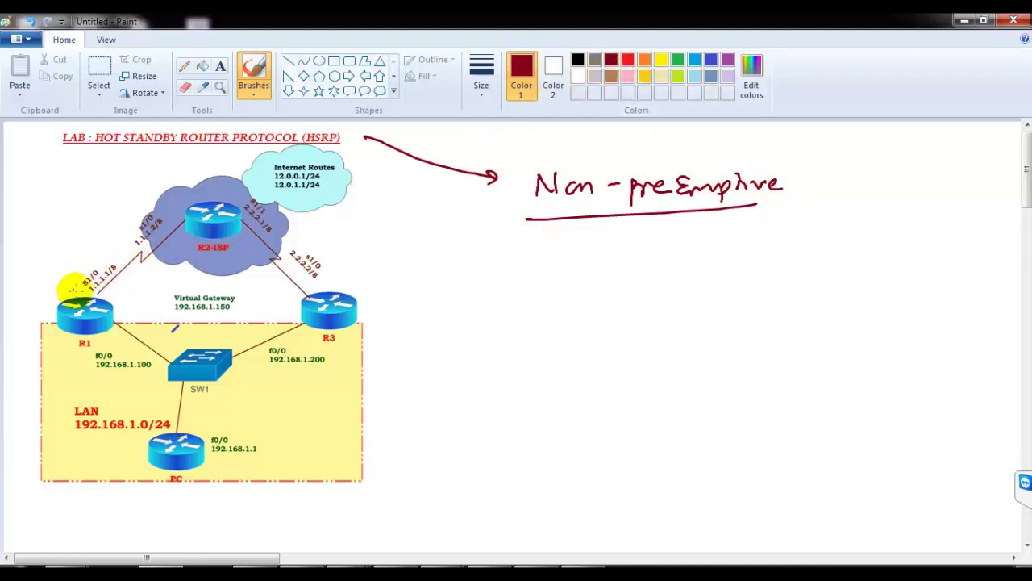
# - Mark R1 with an arrow labelled "P" and R3 with an arrow labelled "S", then cross out R1's arrow
pyautogui.moveTo(82, 282)
pyautogui.mouseDown()
pyautogui.moveTo(88, 288)
pyautogui.moveTo(108, 224)
pyautogui.moveTo(121, 239)
pyautogui.mouseUp()
pyautogui.moveTo(56, 256); pyautogui.dragTo(65, 240)
pyautogui.moveTo(358, 295)
pyautogui.mouseDown()
pyautogui.moveTo(346, 237)
pyautogui.moveTo(355, 252)
pyautogui.mouseUp()
pyautogui.moveTo(384, 259); pyautogui.dragTo(373, 272)
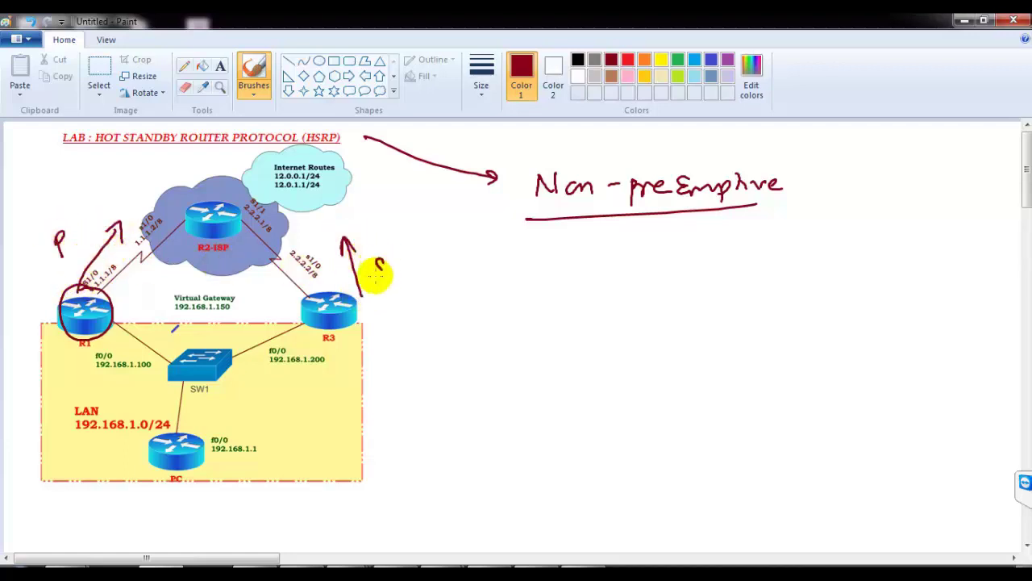
pyautogui.moveTo(87, 243); pyautogui.dragTo(116, 268)
pyautogui.moveTo(121, 231); pyautogui.dragTo(92, 269)
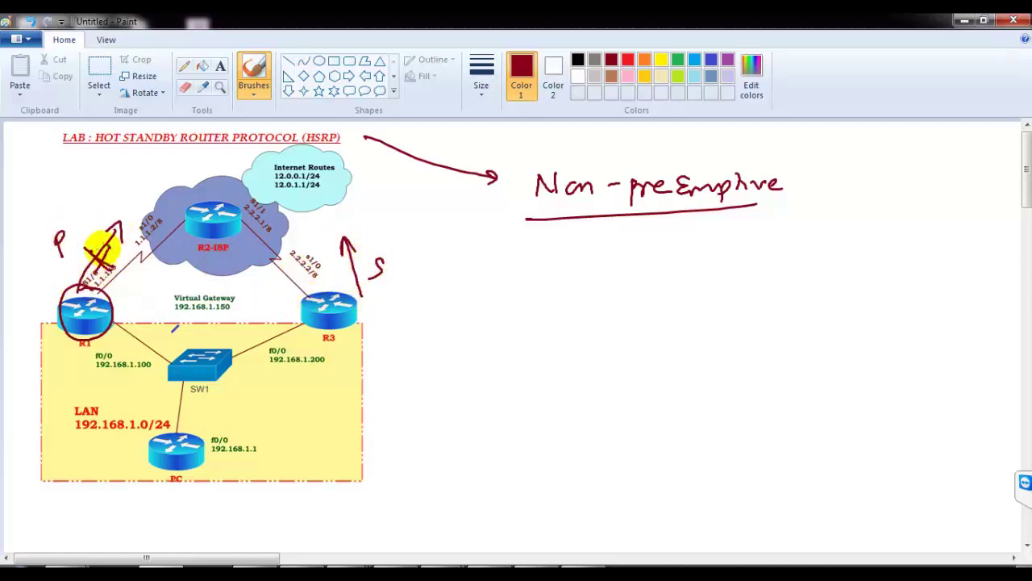
# - Circle the "S" beside R3, draw an arrow from it to a handwritten "Prim", and add a curved upward arrow from R3's LAN side
pyautogui.moveTo(386, 247)
pyautogui.mouseDown()
pyautogui.moveTo(366, 291)
pyautogui.moveTo(392, 255)
pyautogui.mouseUp()
pyautogui.moveTo(396, 275); pyautogui.dragTo(445, 274)
pyautogui.moveTo(431, 267)
pyautogui.mouseDown()
pyautogui.moveTo(431, 282)
pyautogui.moveTo(459, 262)
pyautogui.mouseUp()
pyautogui.moveTo(459, 263); pyautogui.dragTo(461, 277)
pyautogui.moveTo(469, 271); pyautogui.dragTo(506, 278)
pyautogui.moveTo(330, 373)
pyautogui.mouseDown()
pyautogui.moveTo(402, 350)
pyautogui.moveTo(408, 239)
pyautogui.moveTo(426, 247)
pyautogui.moveTo(406, 261)
pyautogui.moveTo(424, 240)
pyautogui.mouseUp()
pyautogui.click(526, 190)
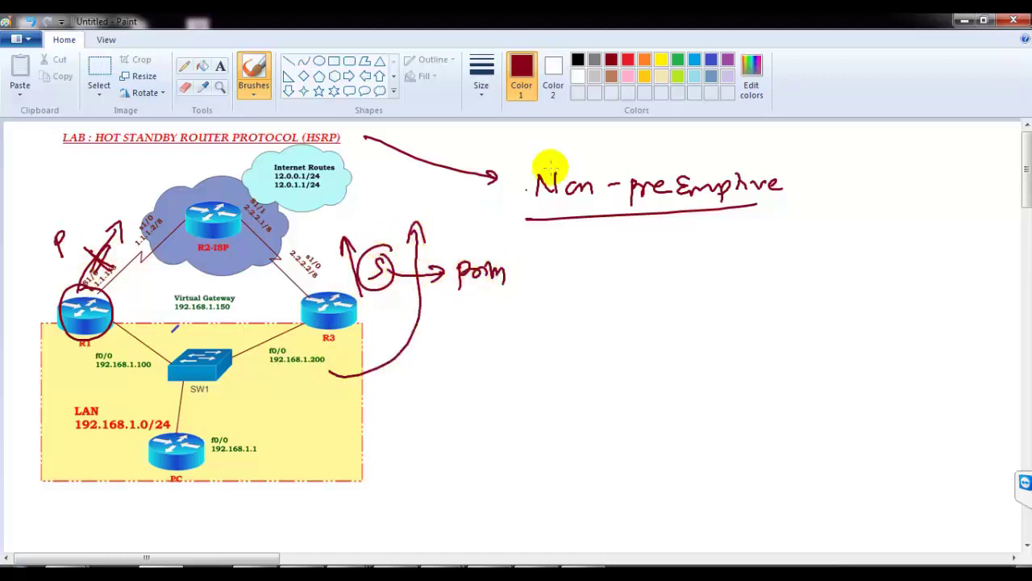
# - In blue, add marks above R1's "P" and circle, underline and cross out "Prim" beside R3
pyautogui.click(710, 60)
pyautogui.moveTo(36, 211); pyautogui.dragTo(84, 196)
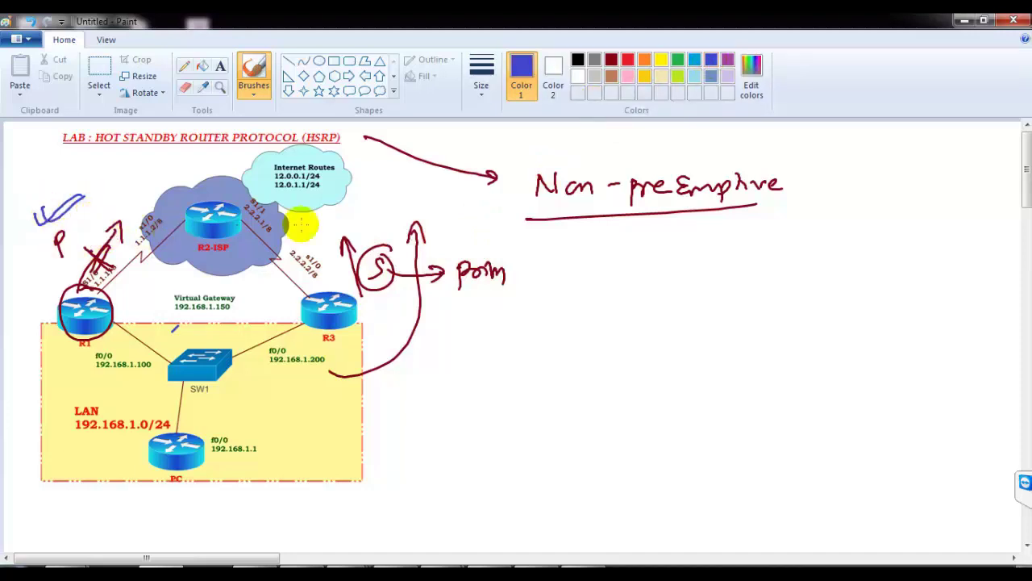
pyautogui.moveTo(453, 305)
pyautogui.mouseDown()
pyautogui.moveTo(499, 300)
pyautogui.moveTo(475, 308)
pyautogui.moveTo(495, 299)
pyautogui.moveTo(467, 250)
pyautogui.moveTo(488, 296)
pyautogui.moveTo(464, 302)
pyautogui.moveTo(468, 332)
pyautogui.moveTo(525, 300)
pyautogui.mouseUp()
pyautogui.moveTo(461, 226); pyautogui.dragTo(516, 292)
pyautogui.moveTo(508, 240); pyautogui.dragTo(446, 313)
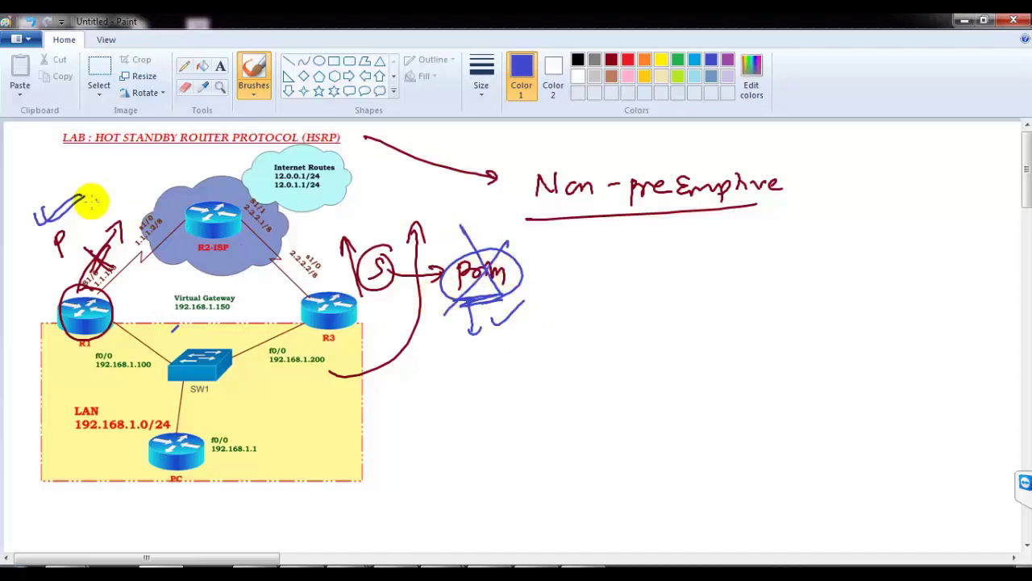
pyautogui.moveTo(36, 216); pyautogui.dragTo(96, 184)
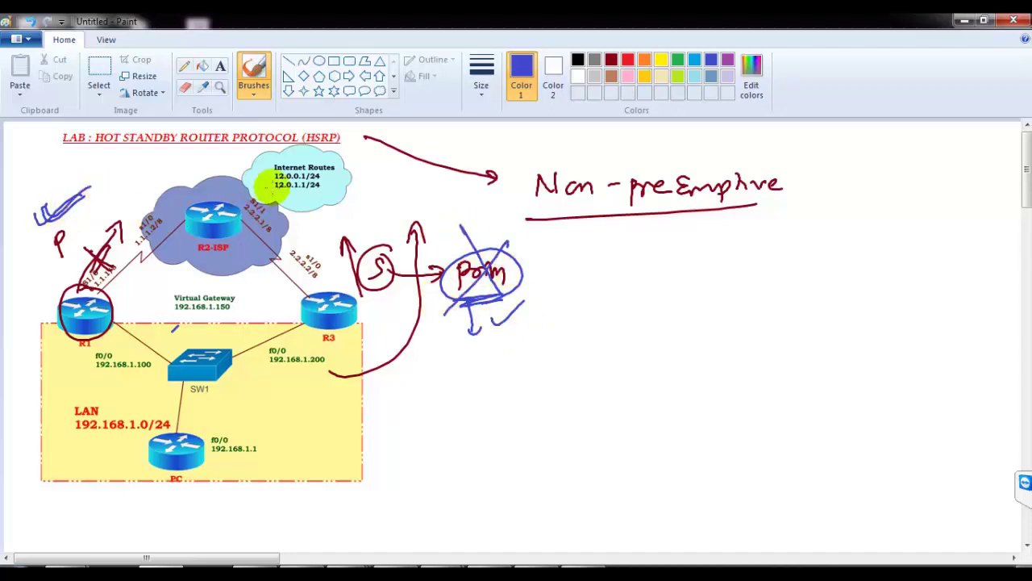
# - Undo the handwritten annotations around R1 and R3, keeping the HSRP arrow and the underlined "Non-preEmptive" note
pyautogui.hotkey('ctrl', 'z')
pyautogui.hotkey('ctrl', 'z')
pyautogui.hotkey('ctrl', 'z')
pyautogui.hotkey('ctrl', 'z')
pyautogui.hotkey('ctrl', 'z')
pyautogui.hotkey('ctrl', 'z')
pyautogui.hotkey('ctrl', 'z')
pyautogui.hotkey('ctrl', 'z')
pyautogui.hotkey('ctrl', 'z')
pyautogui.hotkey('ctrl', 'z')
pyautogui.hotkey('ctrl', 'z')
pyautogui.hotkey('ctrl', 'z')
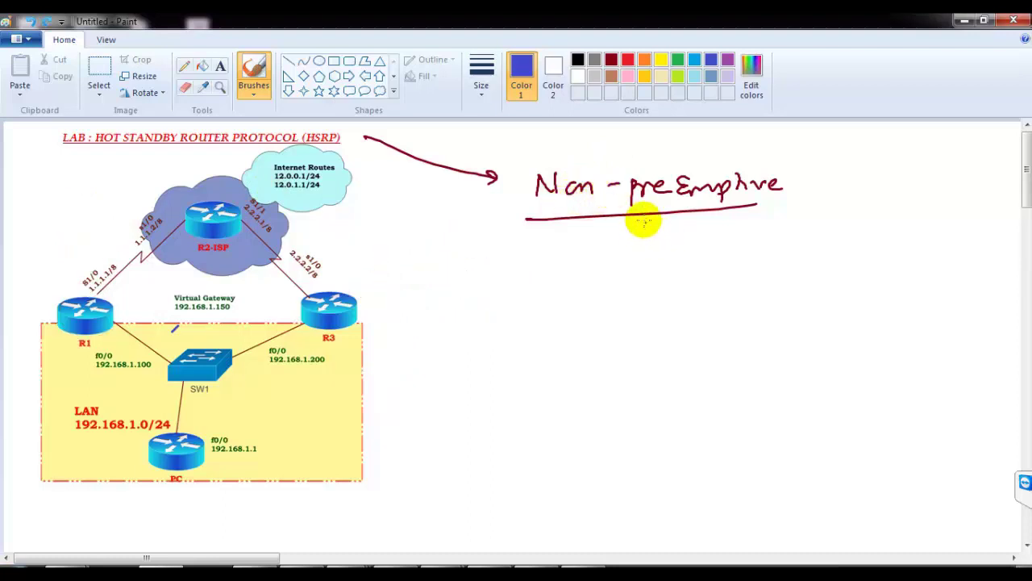
# - Draw a blue arrow below "Non-preEmptive", then in red an upward arrow at R1 labelled "10mbps" and "2mbps" beside R3
pyautogui.moveTo(642, 211); pyautogui.dragTo(646, 249)
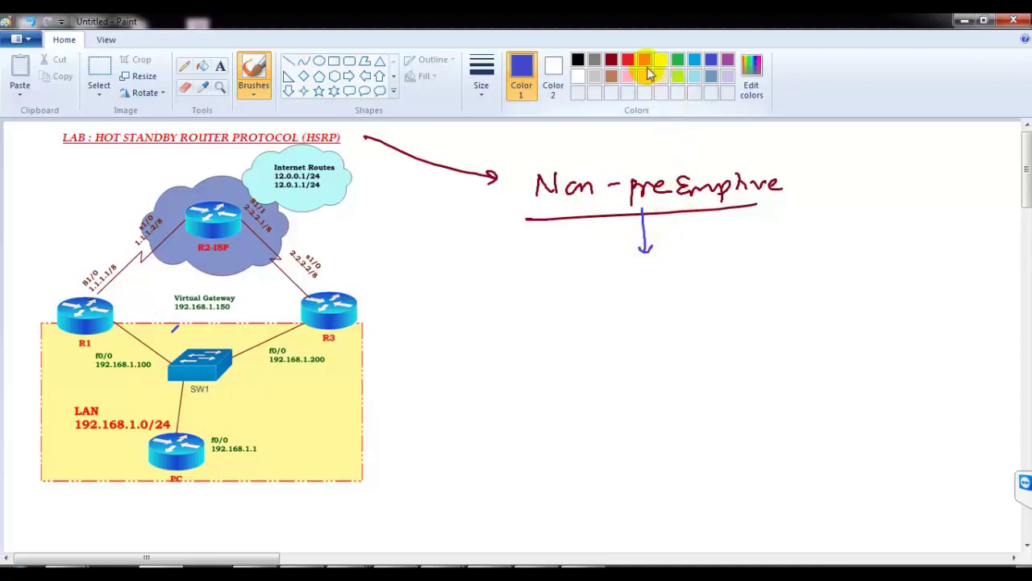
pyautogui.moveTo(64, 274); pyautogui.dragTo(78, 216)
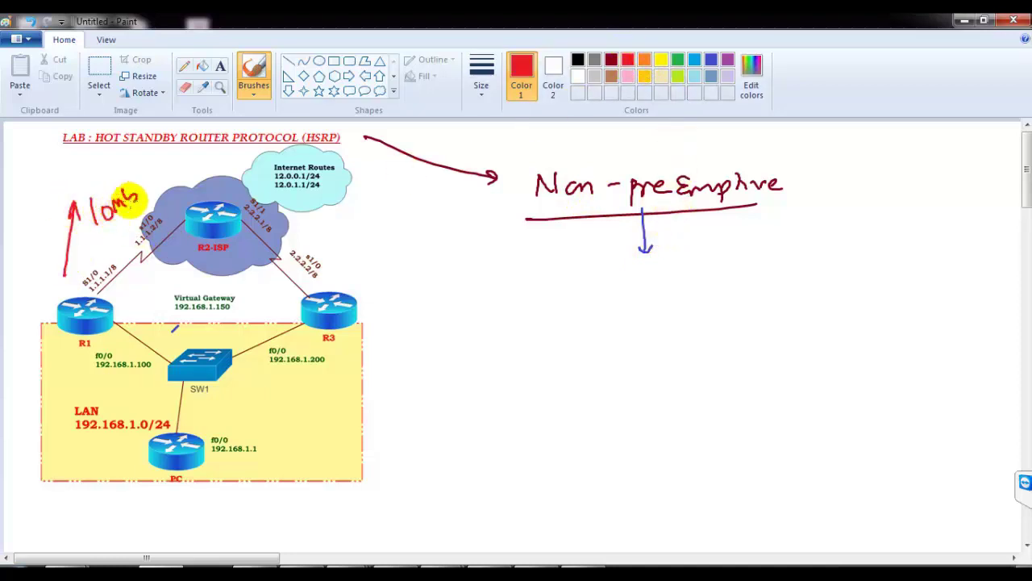
pyautogui.moveTo(135, 202)
pyautogui.mouseDown()
pyautogui.moveTo(154, 161)
pyautogui.moveTo(158, 194)
pyautogui.mouseUp()
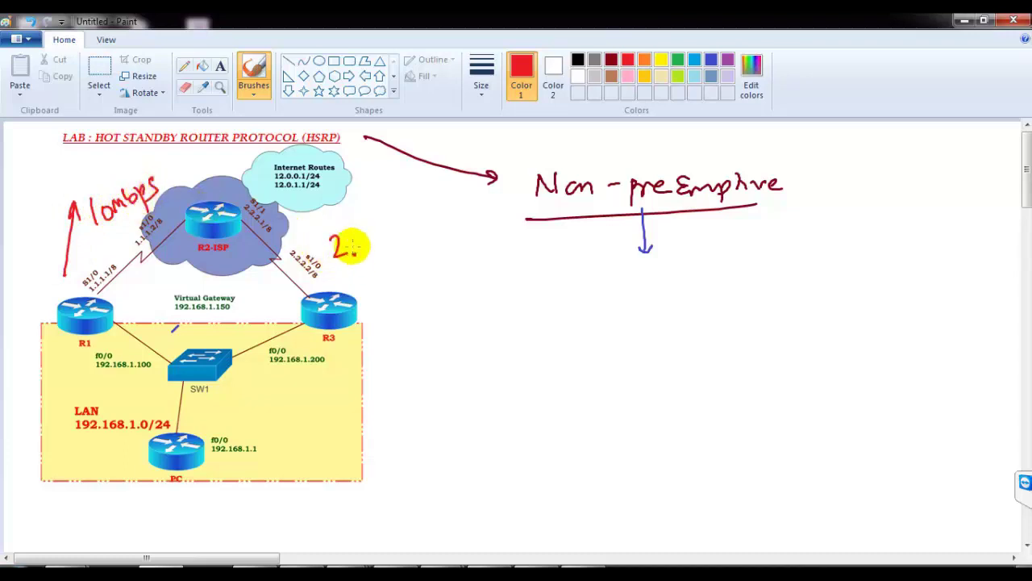
pyautogui.moveTo(353, 246)
pyautogui.mouseDown()
pyautogui.moveTo(376, 249)
pyautogui.moveTo(394, 233)
pyautogui.moveTo(400, 251)
pyautogui.mouseUp()
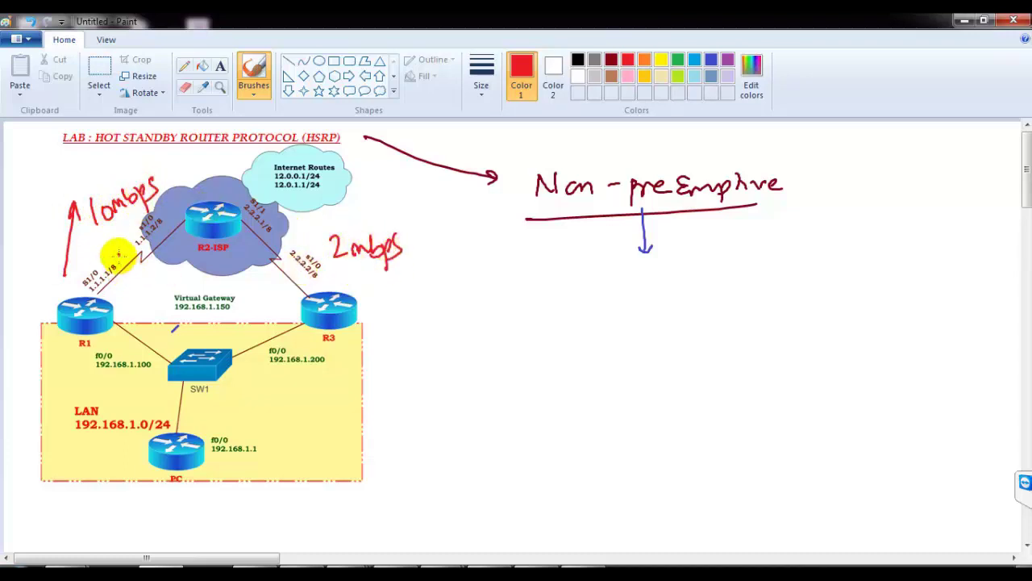
# - Cross out R1's serial link, write "Prim" beside R3 with a path from the PC up past it, and underline "10mbps"
pyautogui.moveTo(118, 254); pyautogui.dragTo(136, 286)
pyautogui.moveTo(139, 256); pyautogui.dragTo(122, 274)
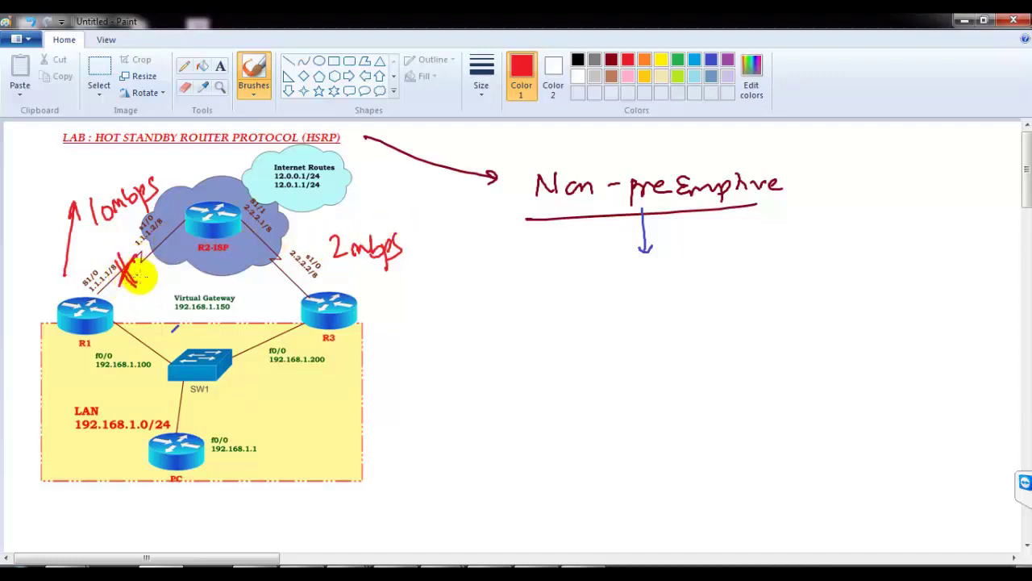
pyautogui.moveTo(351, 276)
pyautogui.mouseDown()
pyautogui.moveTo(408, 271)
pyautogui.moveTo(429, 297)
pyautogui.moveTo(433, 278)
pyautogui.moveTo(479, 282)
pyautogui.mouseUp()
pyautogui.moveTo(254, 444)
pyautogui.mouseDown()
pyautogui.moveTo(263, 412)
pyautogui.moveTo(406, 353)
pyautogui.moveTo(421, 215)
pyautogui.moveTo(437, 239)
pyautogui.mouseUp()
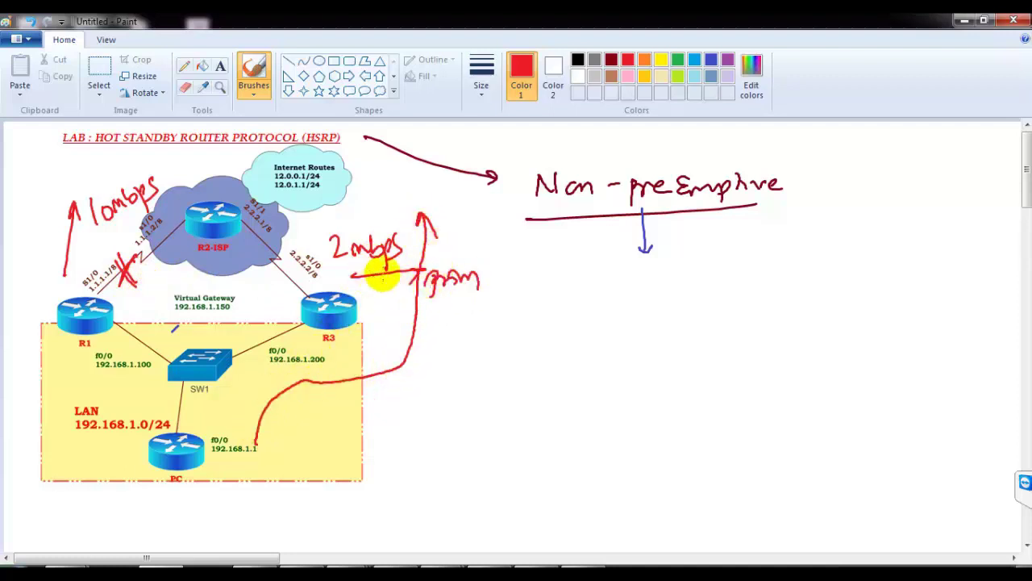
pyautogui.moveTo(116, 225)
pyautogui.mouseDown()
pyautogui.moveTo(98, 244)
pyautogui.moveTo(115, 242)
pyautogui.moveTo(161, 202)
pyautogui.mouseUp()
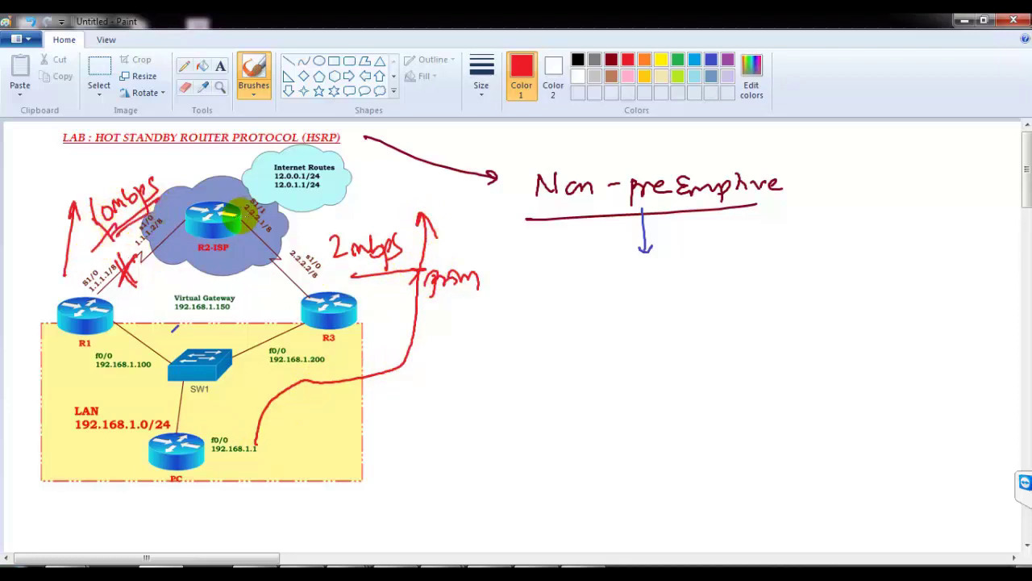
# - Undo the red bandwidth labels, path and marks around R1 and R3
pyautogui.hotkey('ctrl', 'z')
pyautogui.hotkey('ctrl', 'z')
pyautogui.hotkey('ctrl', 'z')
pyautogui.hotkey('ctrl', 'z')
pyautogui.hotkey('ctrl', 'z')
pyautogui.hotkey('ctrl', 'z')
pyautogui.hotkey('ctrl', 'z')
pyautogui.hotkey('ctrl', 'z')
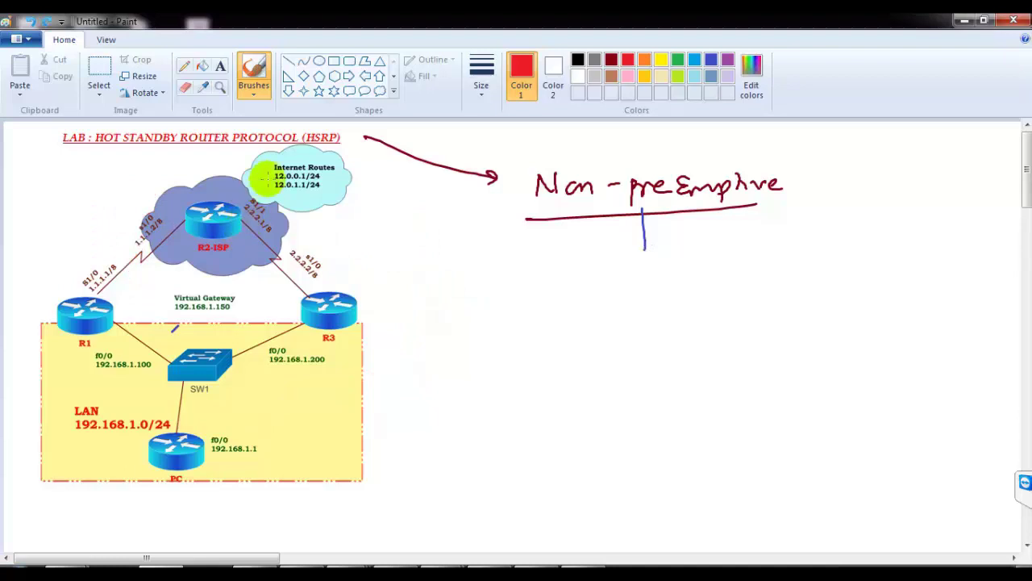
# - Circle "Non-preEmptive" in red, draw an arrow down from it to a handwritten "preEmptive", and underline that word
pyautogui.moveTo(657, 211)
pyautogui.mouseDown()
pyautogui.moveTo(767, 185)
pyautogui.moveTo(643, 214)
pyautogui.moveTo(711, 234)
pyautogui.moveTo(721, 257)
pyautogui.mouseUp()
pyautogui.moveTo(730, 250)
pyautogui.mouseDown()
pyautogui.moveTo(714, 260)
pyautogui.moveTo(721, 302)
pyautogui.mouseUp()
pyautogui.moveTo(723, 276)
pyautogui.mouseDown()
pyautogui.moveTo(788, 301)
pyautogui.moveTo(821, 291)
pyautogui.mouseUp()
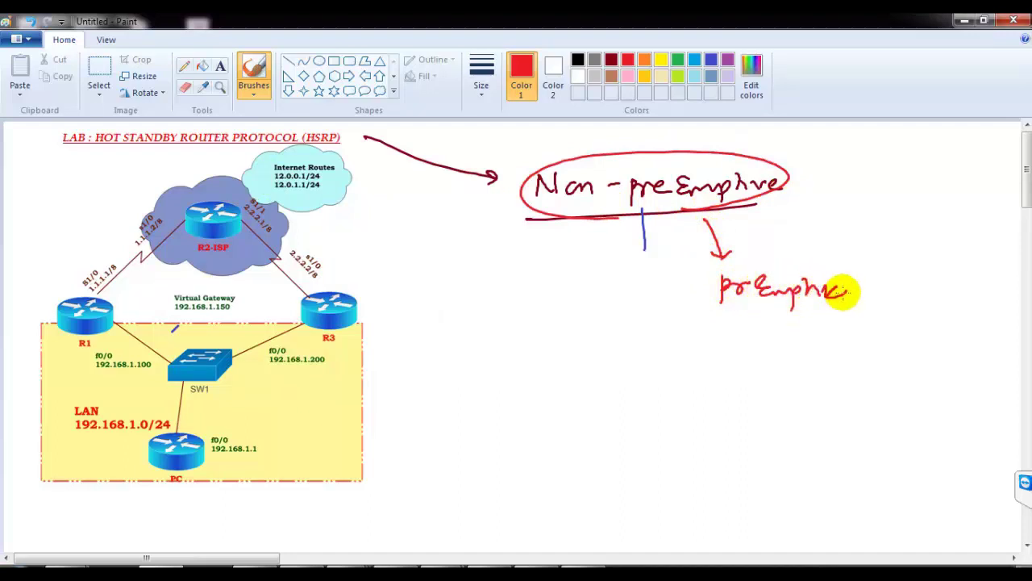
pyautogui.moveTo(727, 320); pyautogui.dragTo(843, 316)
# - Draw a crossed-out upward arrow with a tick at R1, an upward arrow at R3, and an arrow from R3's side back to R1
pyautogui.moveTo(50, 298)
pyautogui.mouseDown()
pyautogui.moveTo(67, 212)
pyautogui.moveTo(79, 253)
pyautogui.moveTo(51, 258)
pyautogui.moveTo(75, 261)
pyautogui.mouseUp()
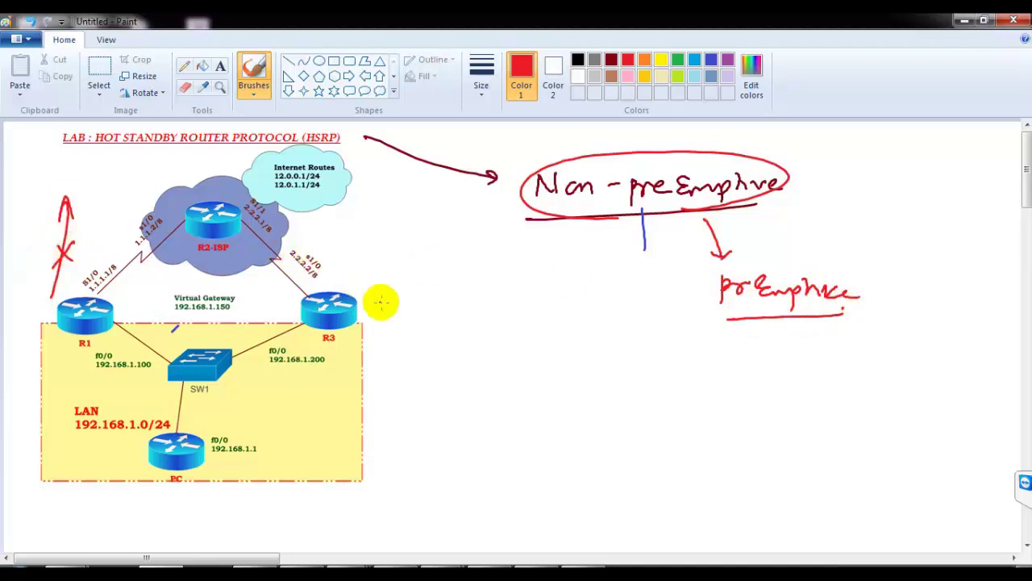
pyautogui.moveTo(401, 314)
pyautogui.mouseDown()
pyautogui.moveTo(403, 215)
pyautogui.moveTo(413, 228)
pyautogui.mouseUp()
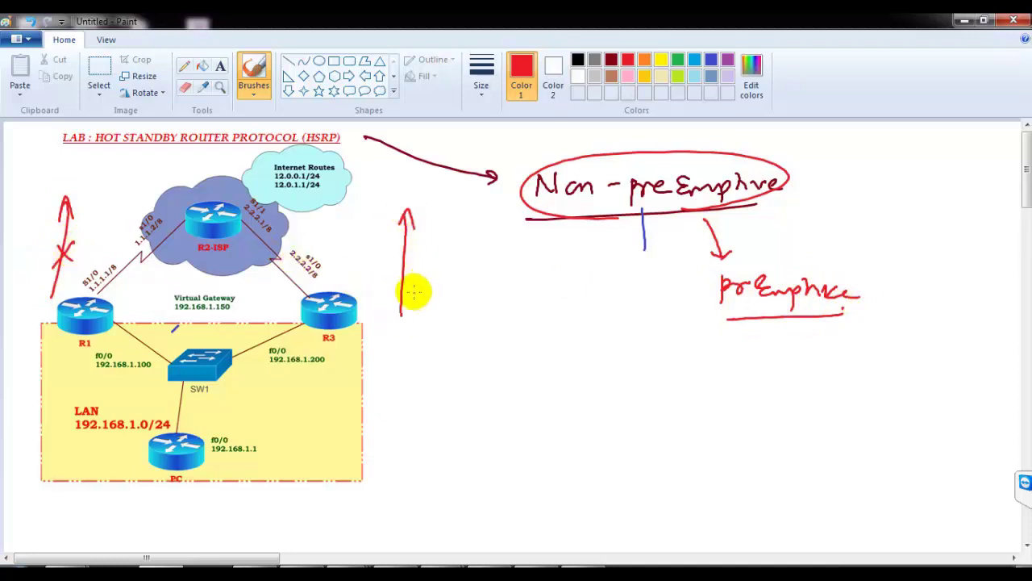
pyautogui.moveTo(80, 235); pyautogui.dragTo(109, 221)
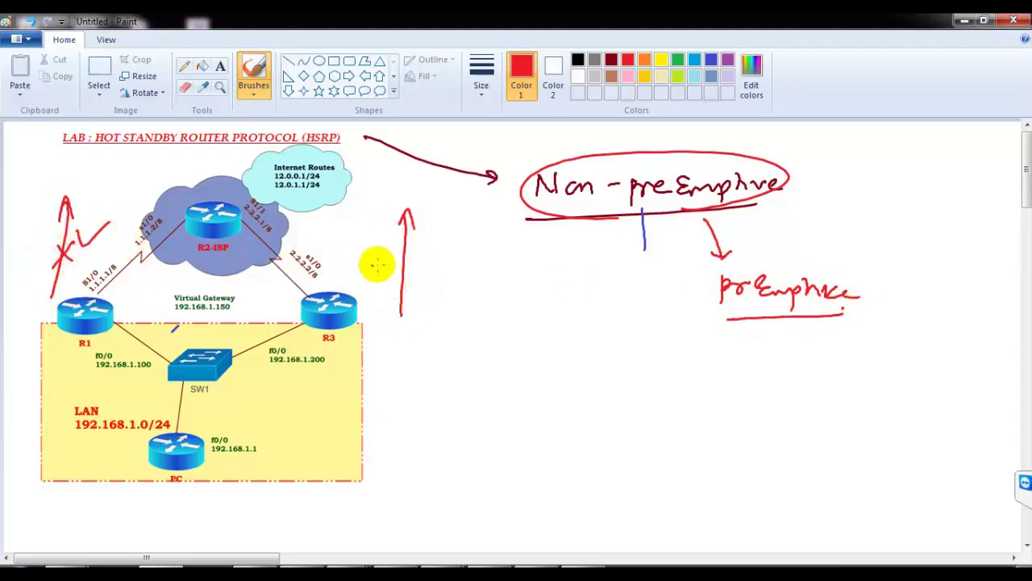
pyautogui.moveTo(383, 258); pyautogui.dragTo(119, 222)
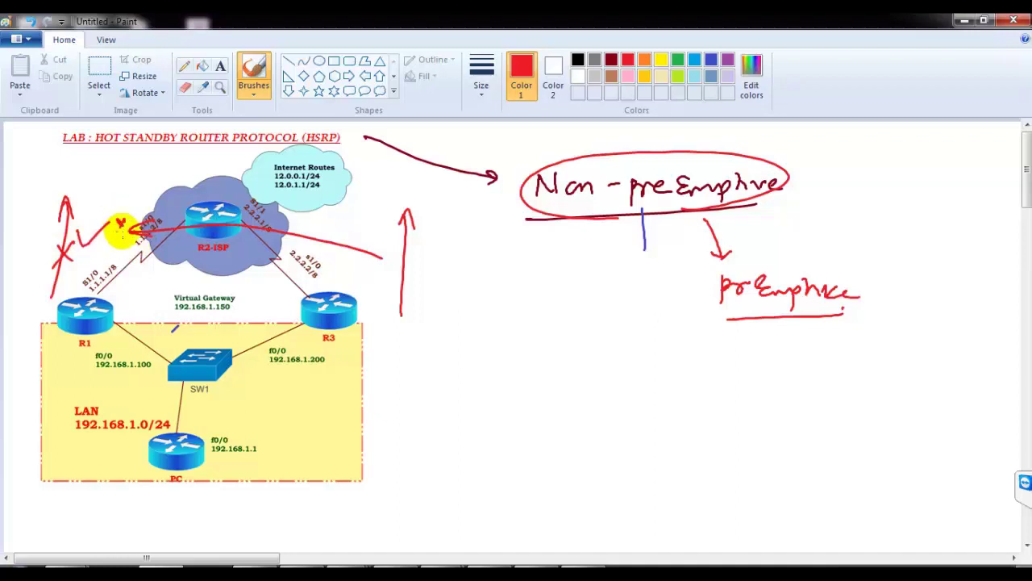
# - Undo all remaining handwritten annotations on the diagram, including the HSRP arrow and the "Non-preEmptive" and "preEmptive" notes
pyautogui.hotkey('ctrl', 'z')
pyautogui.hotkey('ctrl', 'z')
pyautogui.hotkey('ctrl', 'z')
pyautogui.hotkey('ctrl', 'z')
pyautogui.hotkey('ctrl', 'z')
pyautogui.hotkey('ctrl', 'z')
pyautogui.hotkey('ctrl', 'z')
pyautogui.hotkey('ctrl', 'z')
pyautogui.hotkey('ctrl', 'z')
pyautogui.hotkey('ctrl', 'z')
pyautogui.hotkey('ctrl', 'z')
pyautogui.hotkey('ctrl', 'z')
pyautogui.hotkey('ctrl', 'z')
pyautogui.hotkey('ctrl', 'z')
pyautogui.hotkey('ctrl', 'z')
pyautogui.hotkey('ctrl', 'z')
pyautogui.hotkey('ctrl', 'z')
pyautogui.hotkey('ctrl', 'z')
pyautogui.hotkey('ctrl', 'z')
pyautogui.hotkey('ctrl', 'z')
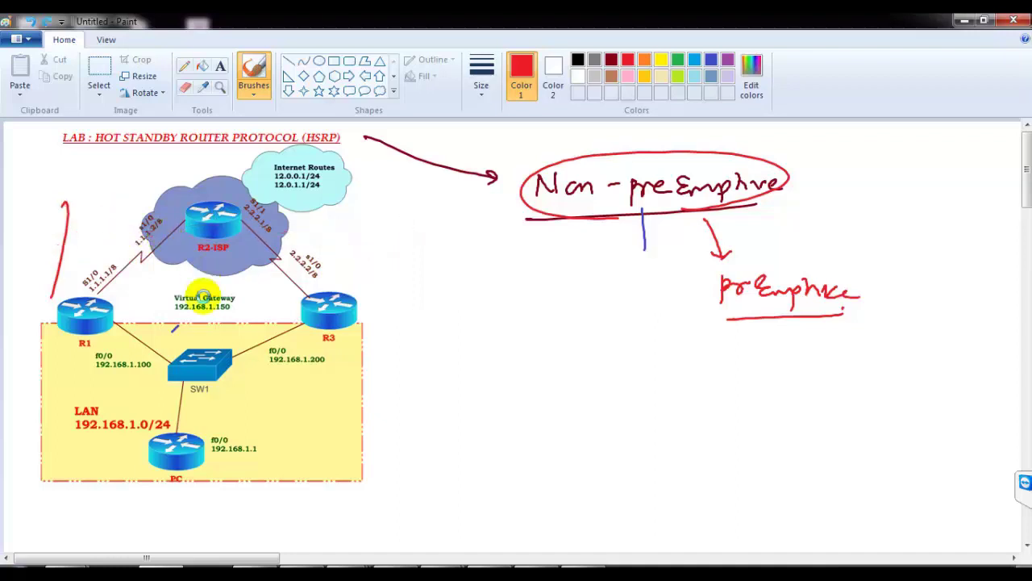
pyautogui.hotkey('ctrl', 'z')
pyautogui.hotkey('ctrl', 'z')
pyautogui.hotkey('ctrl', 'z')
pyautogui.hotkey('ctrl', 'z')
pyautogui.hotkey('ctrl', 'z')
pyautogui.hotkey('ctrl', 'z')
pyautogui.hotkey('ctrl', 'z')
pyautogui.hotkey('ctrl', 'z')
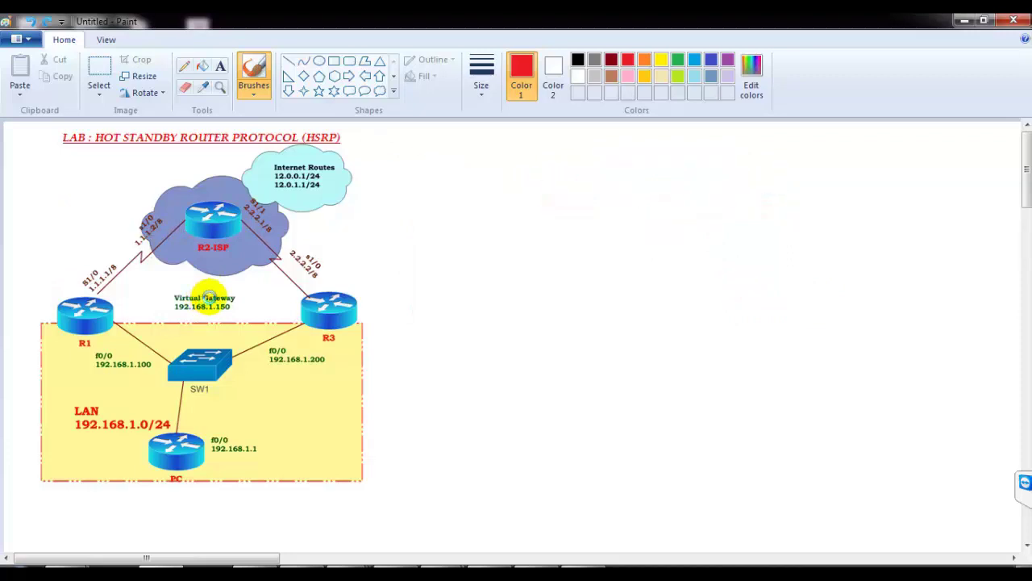